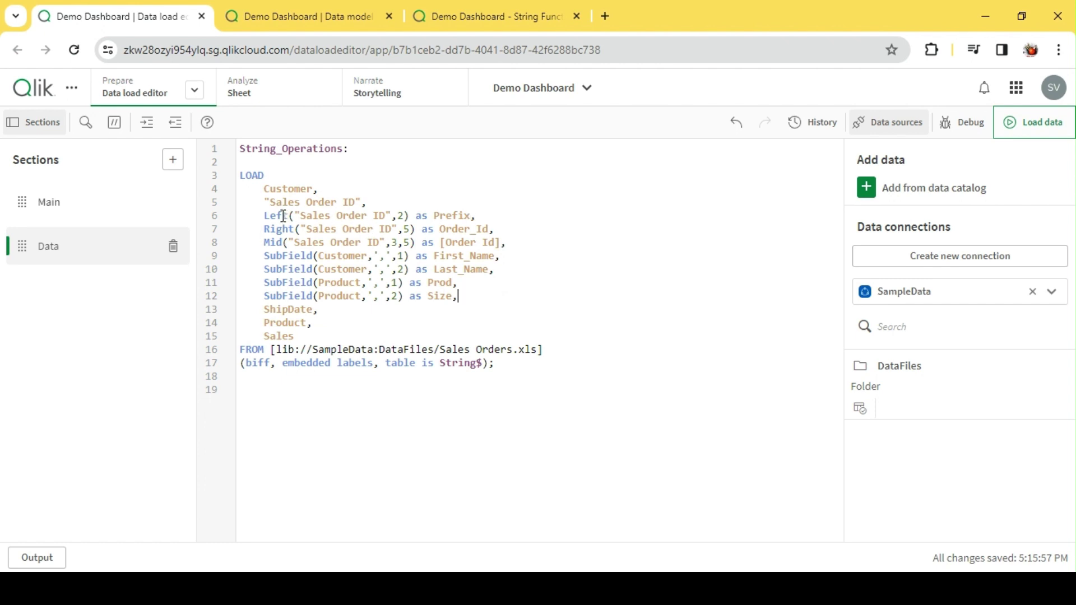
Open the String Function -2 sheet and put it into edit mode.
click(277, 242)
click(459, 15)
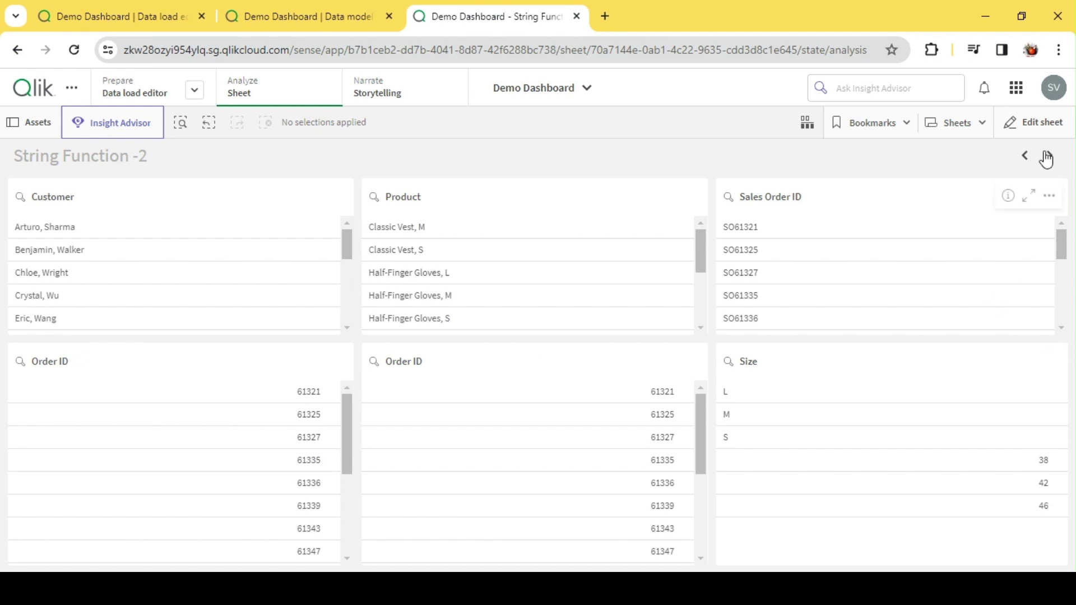
click(1038, 123)
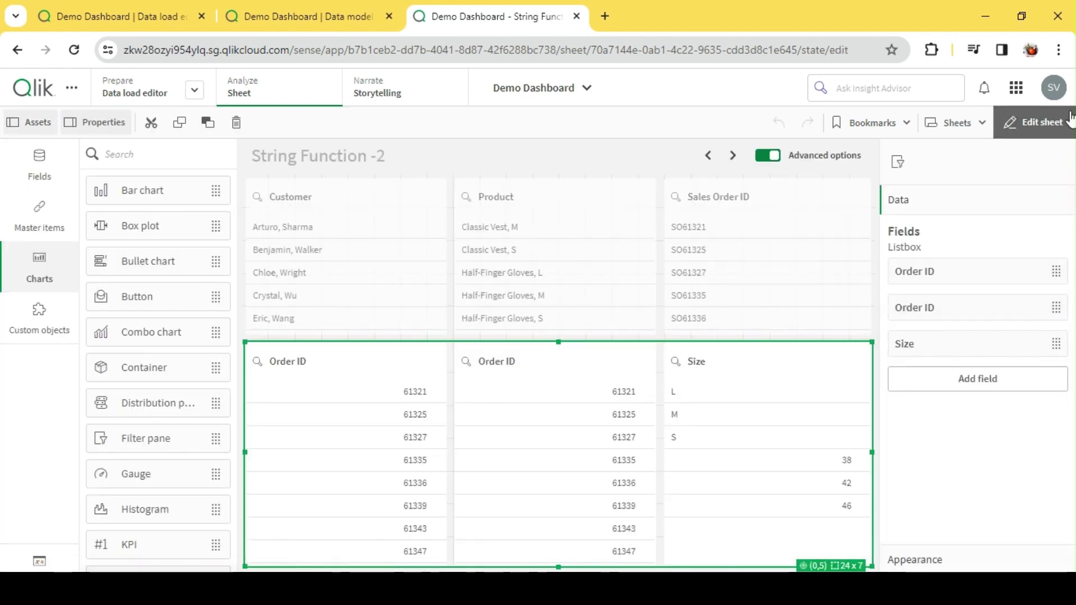
click(1065, 121)
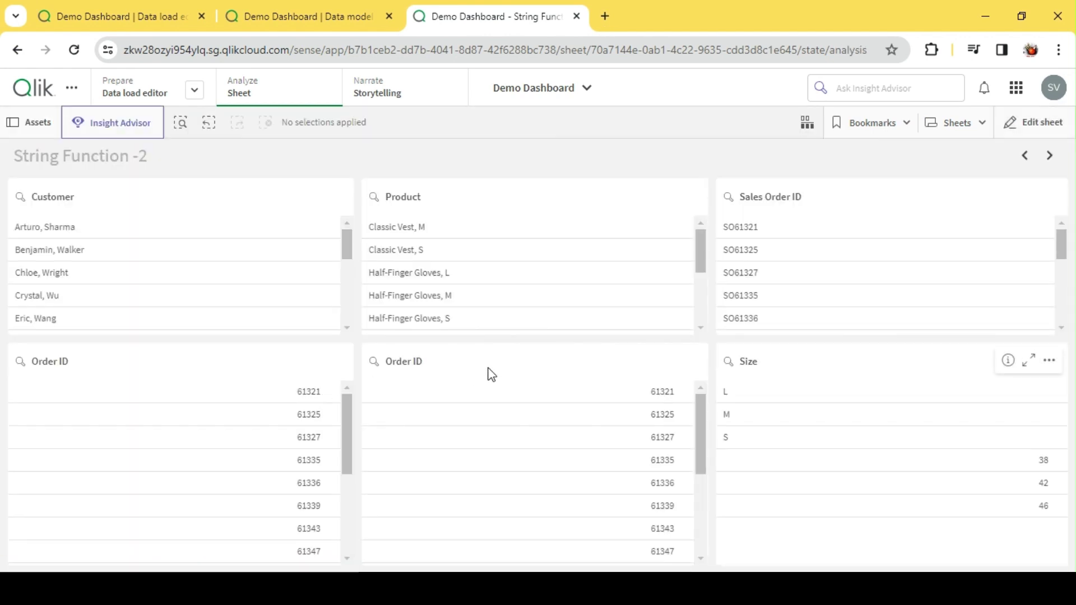
click(1033, 123)
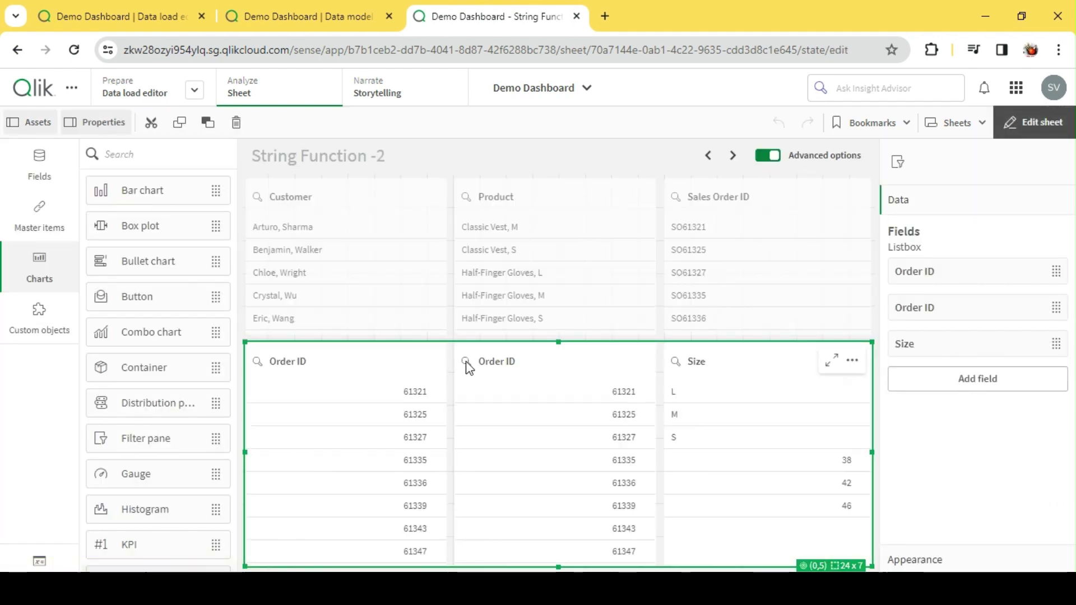
Inspect the first Order ID listbox's field expression =Mid([Sales Order ID],3,5) in the expression editor.
click(947, 283)
click(961, 276)
click(971, 272)
click(713, 222)
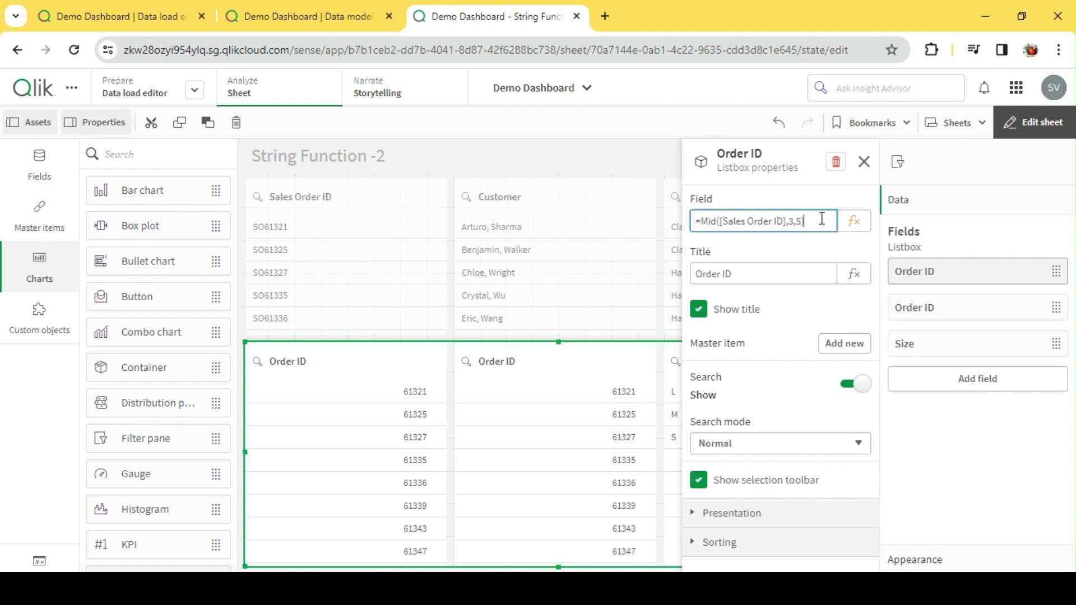
click(855, 221)
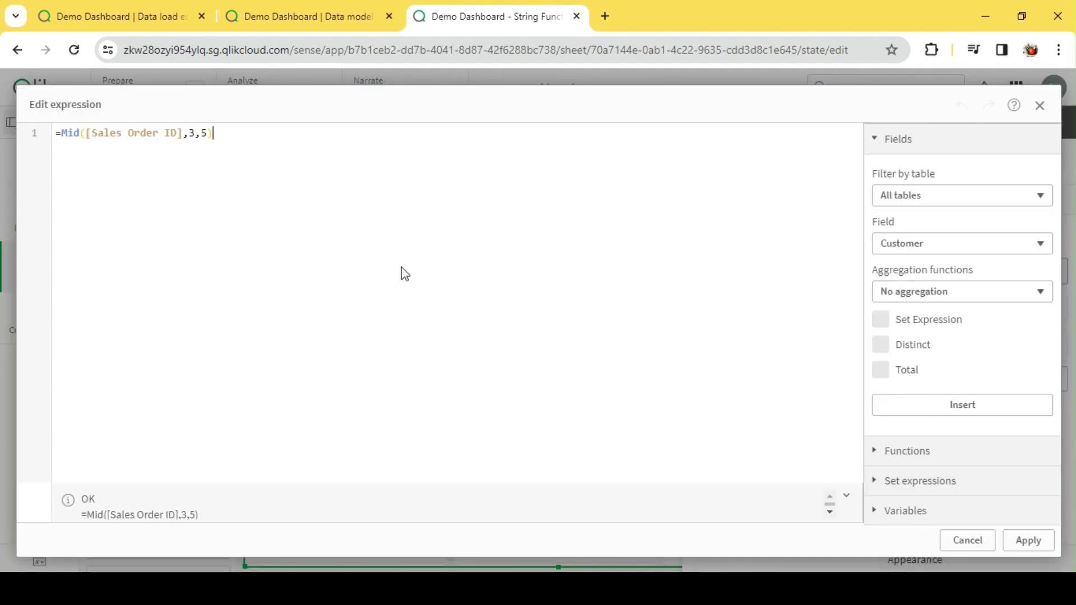
click(197, 133)
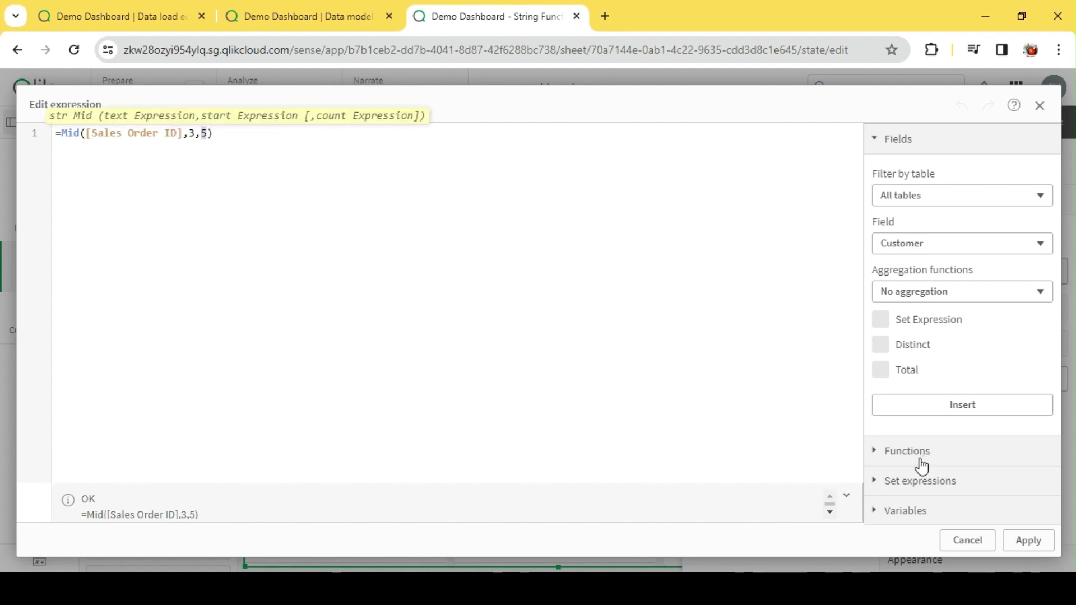
click(967, 540)
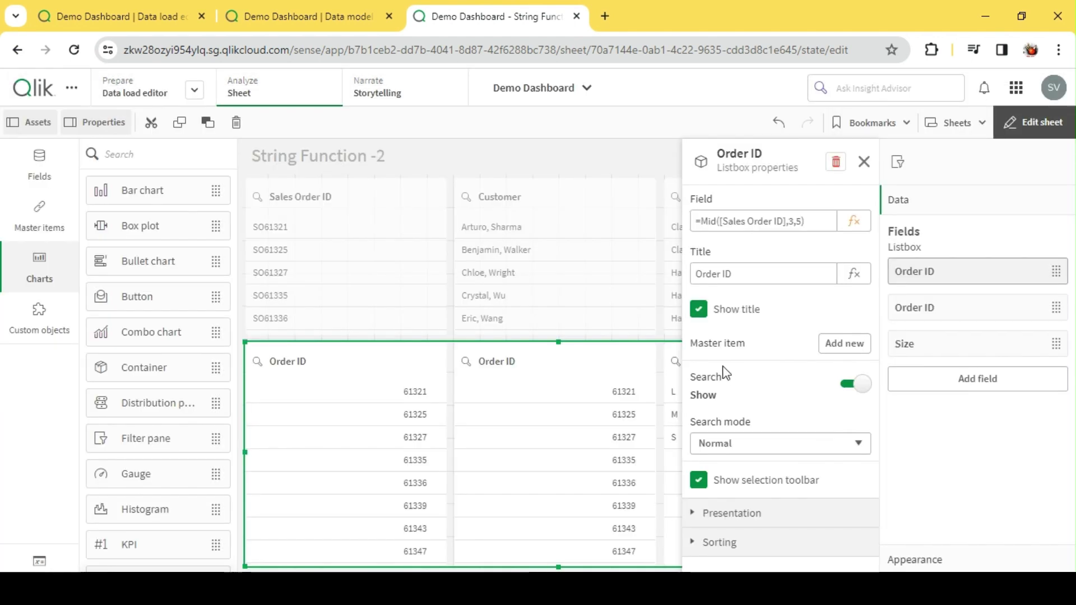
Close the listbox properties and leave edit mode with Ctrl+E.
click(324, 246)
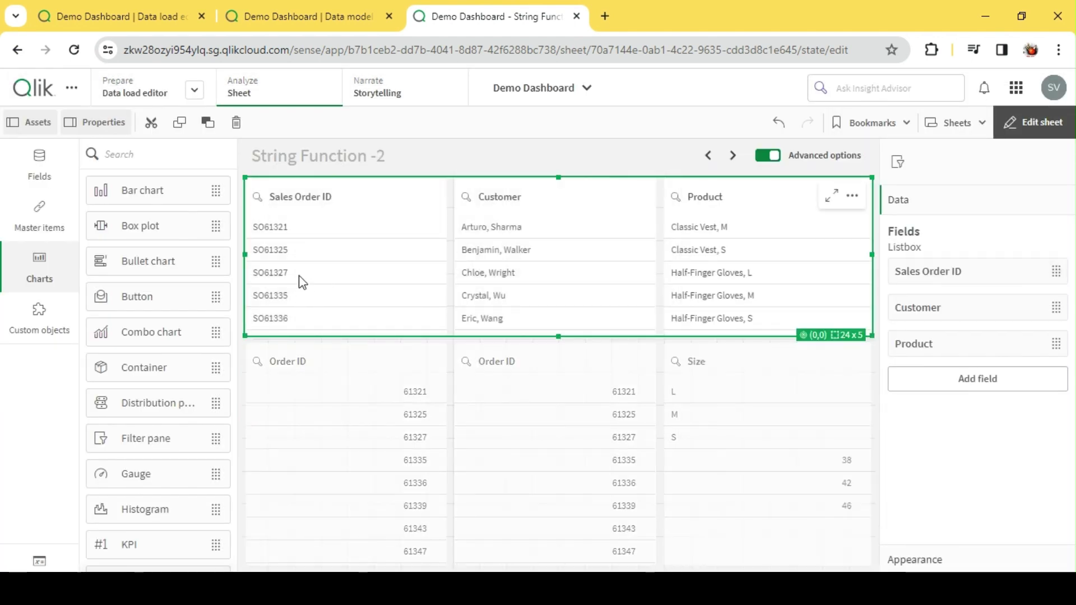
key(ctrl+e)
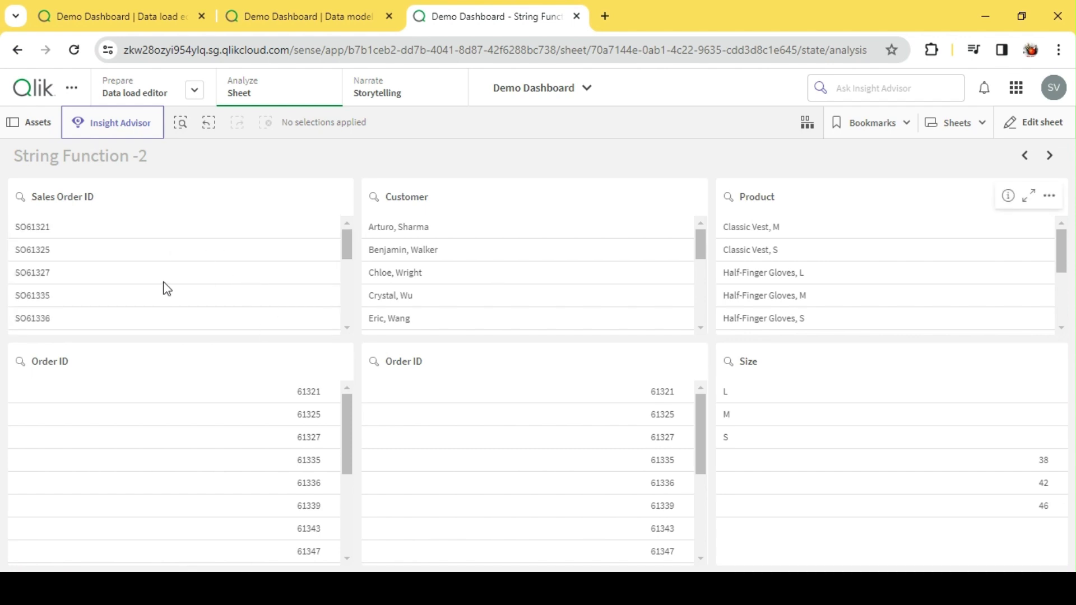
click(795, 208)
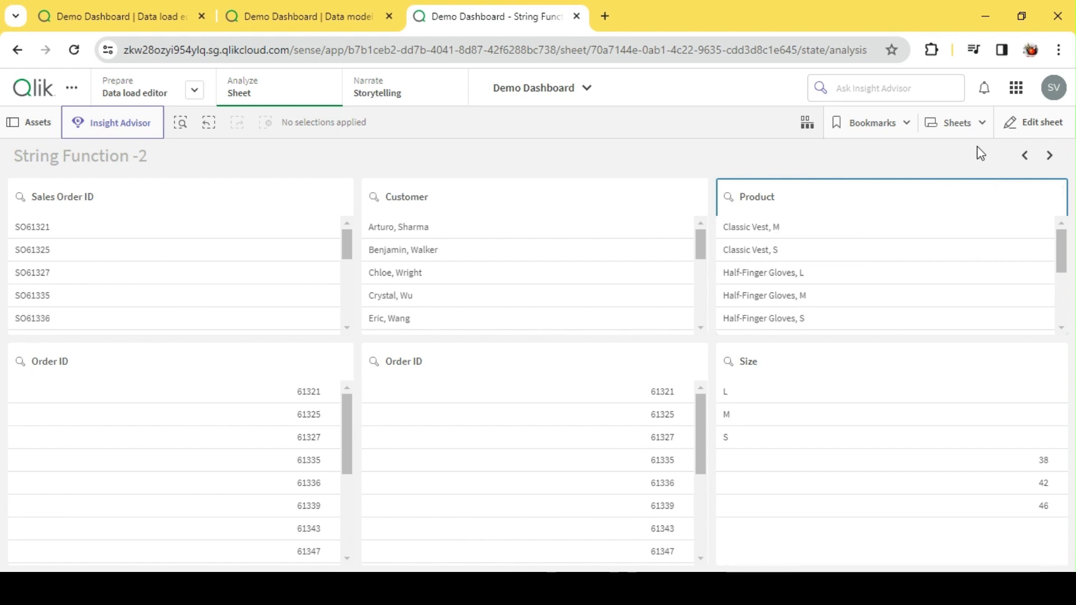
Copy the =Mid([Sales Order ID],3,5) expression into a new listbox in the bottom filter pane.
click(1030, 122)
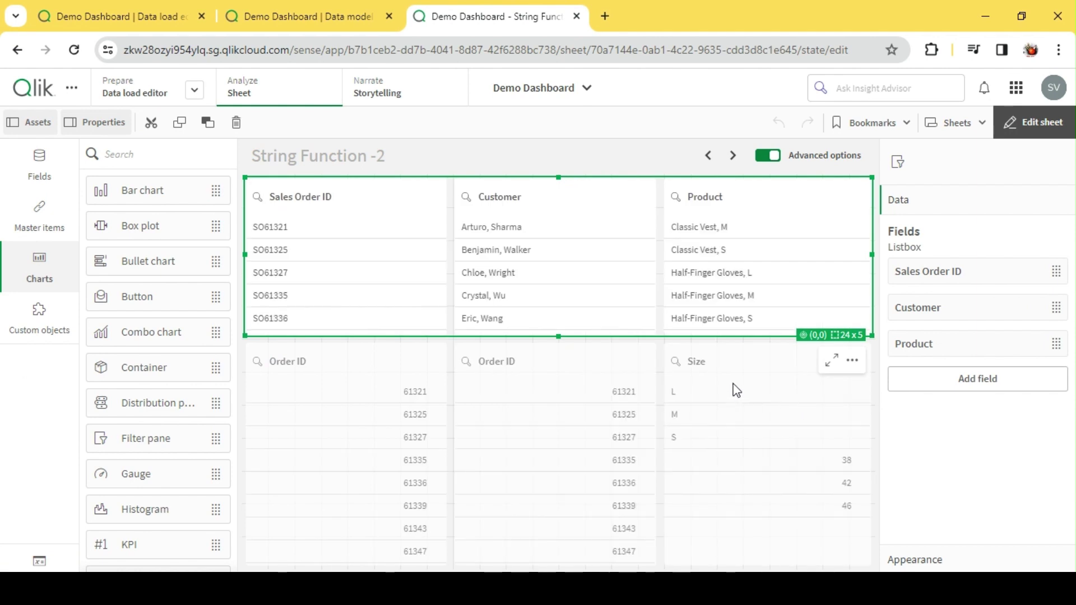
click(737, 389)
click(935, 349)
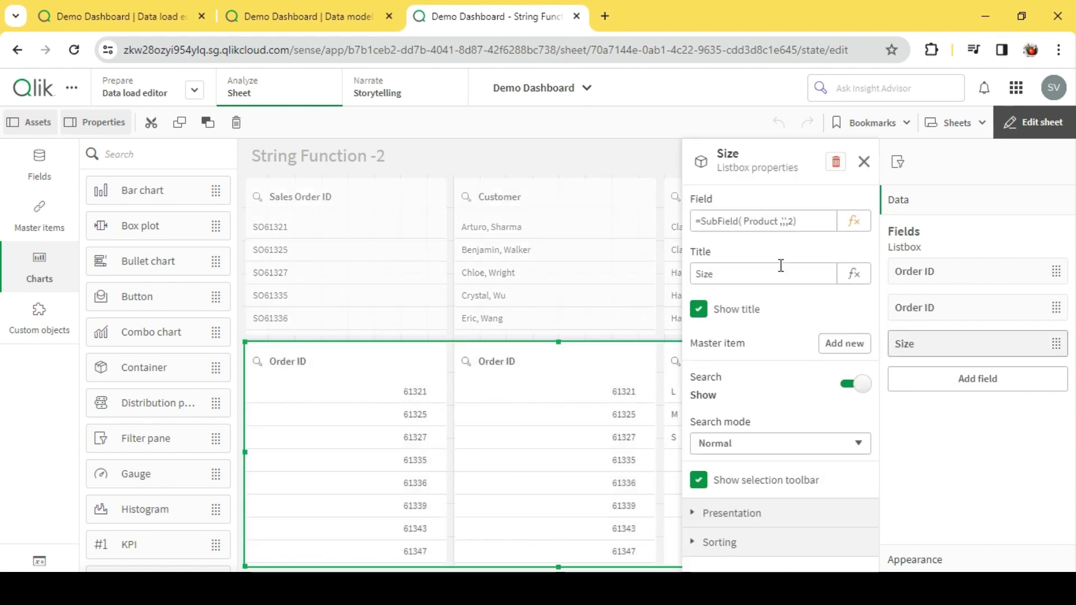
click(723, 220)
click(792, 221)
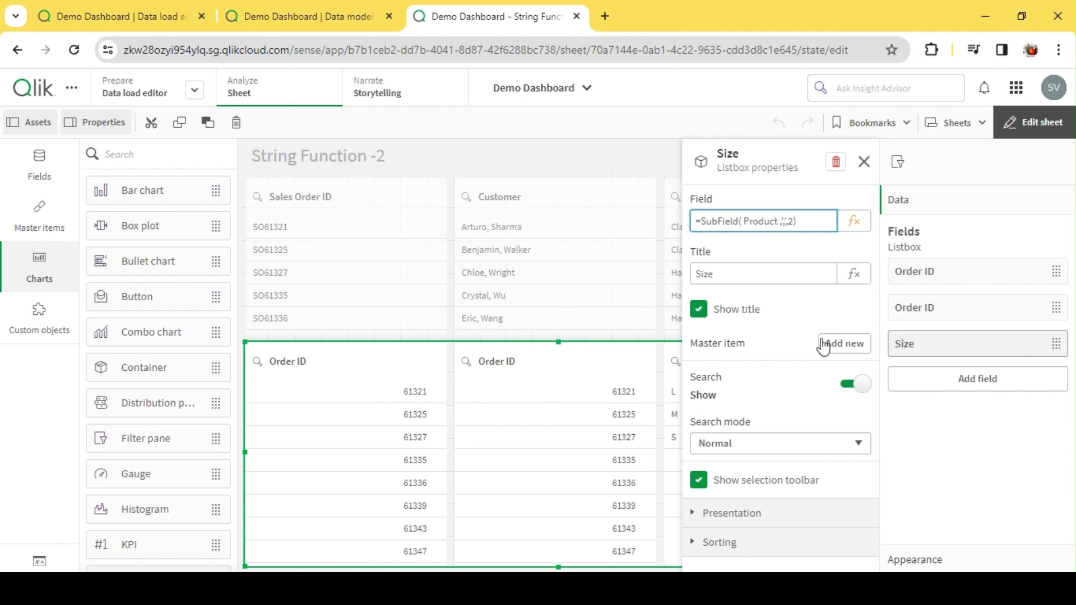
click(961, 287)
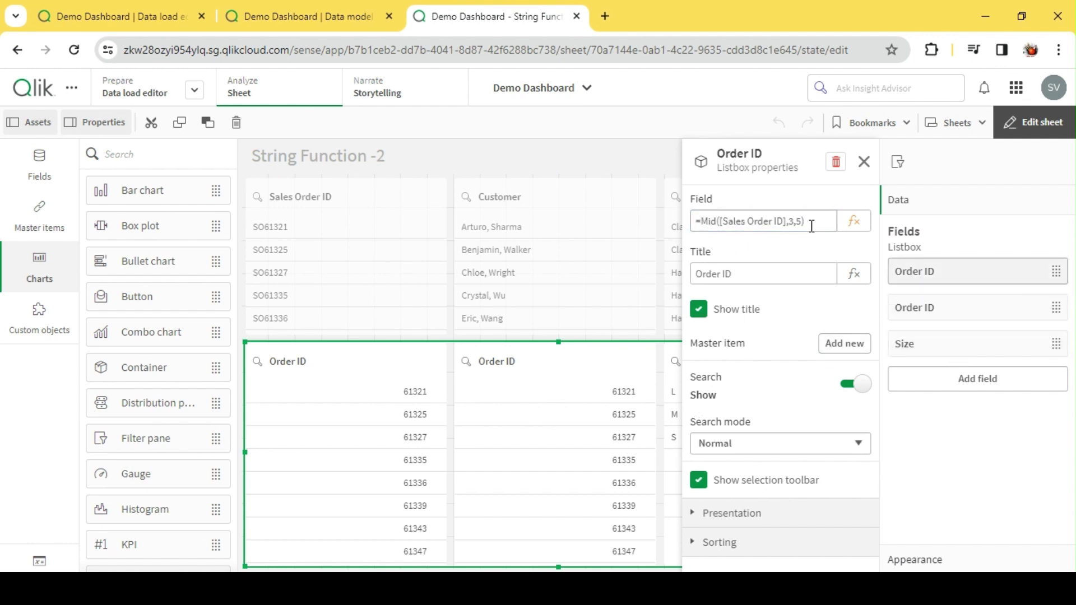
drag(814, 226, 648, 210)
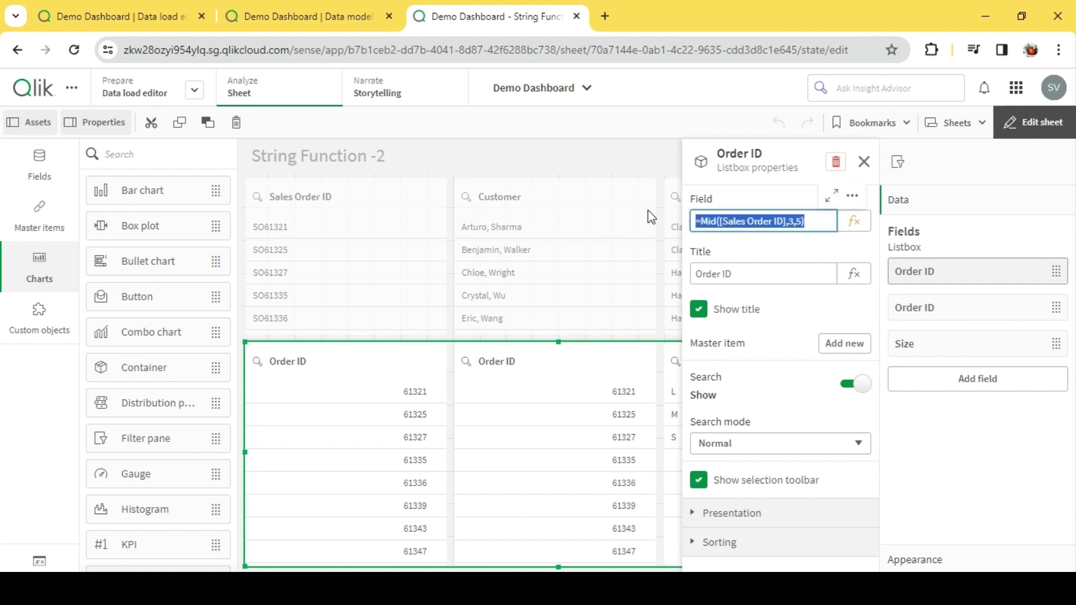
click(793, 259)
Change the new listbox's expression to =Mid(Product,3,5).
click(853, 222)
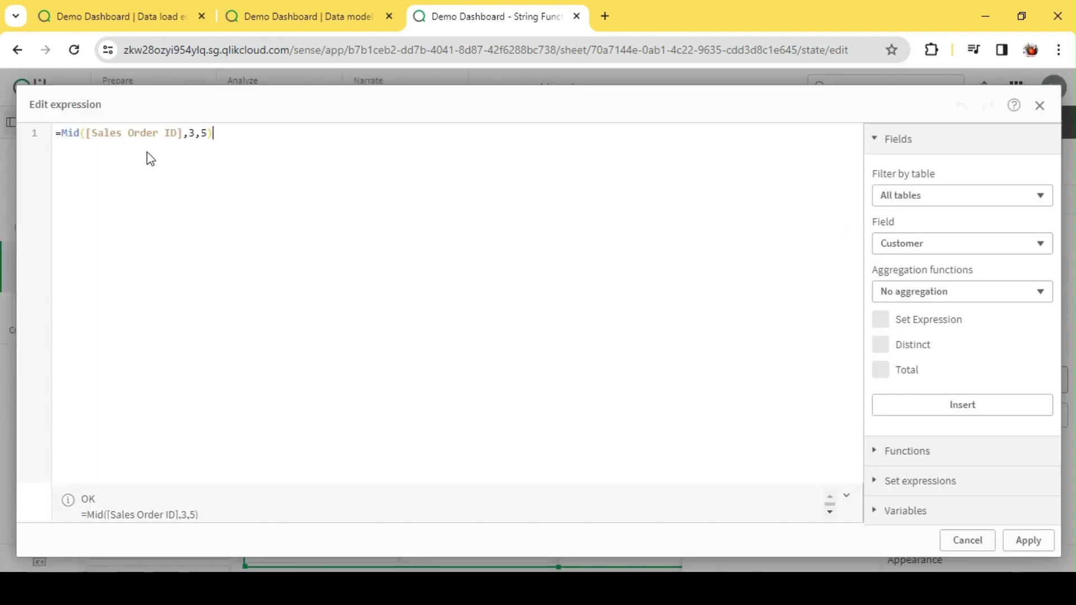
drag(180, 133, 101, 130)
double_click(101, 131)
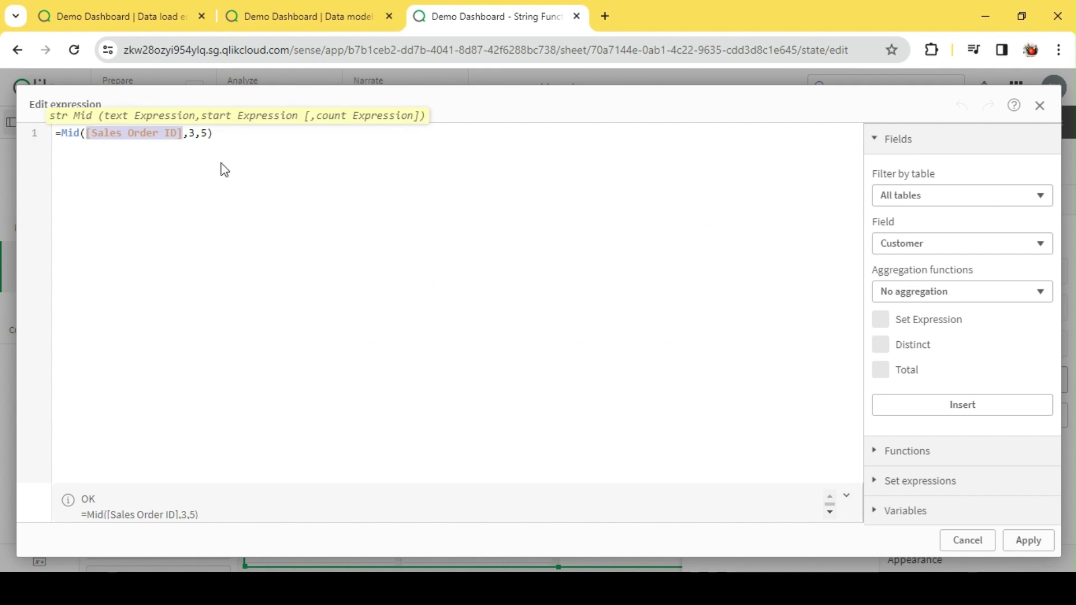
text(prod)
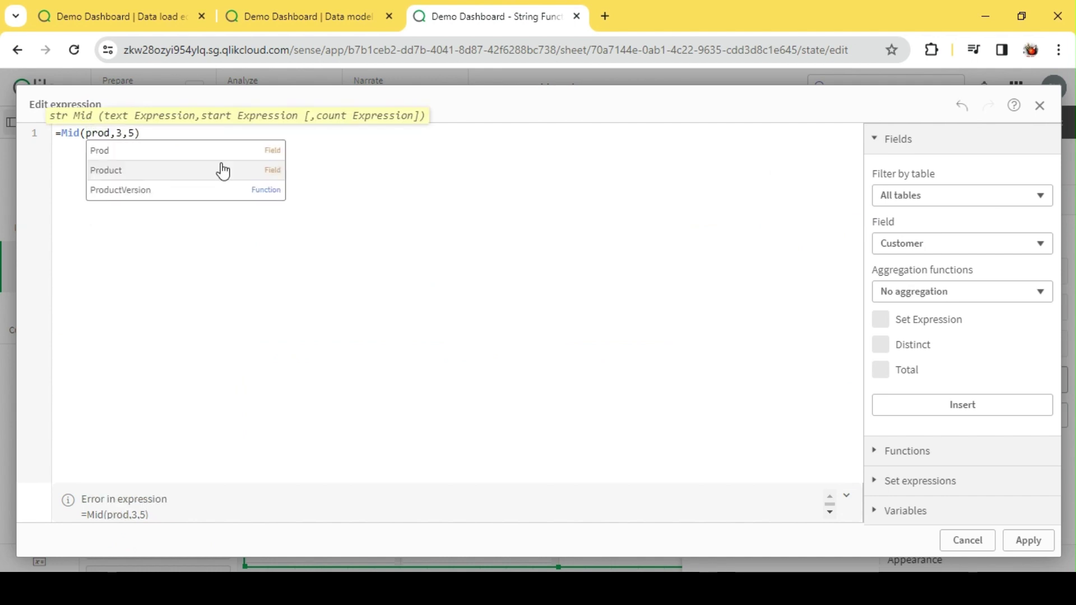
click(223, 171)
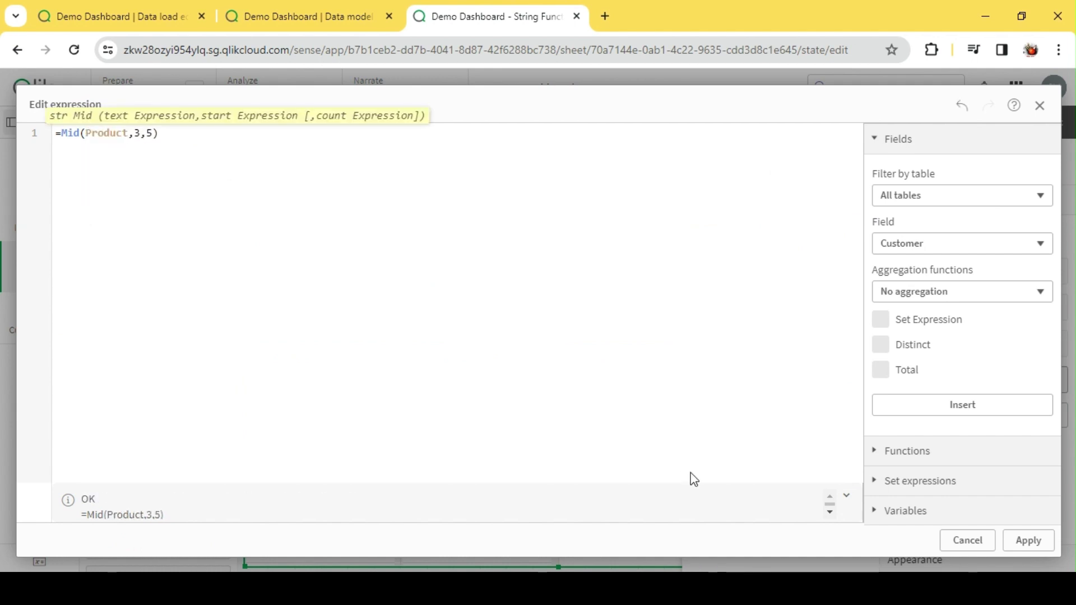
click(1029, 541)
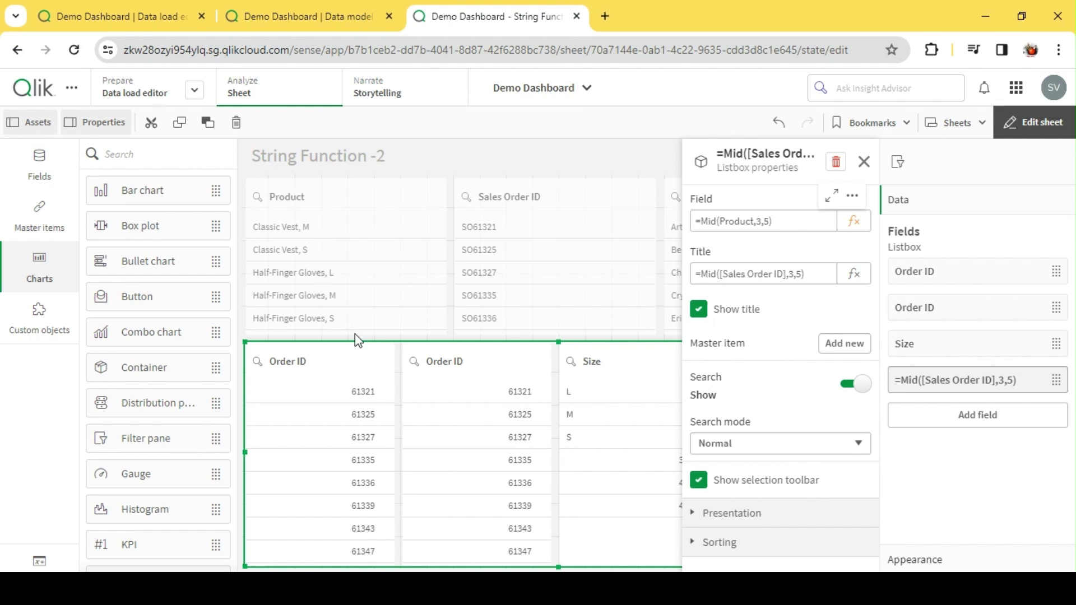
Change the listbox to =Mid(Product,14,3) and move it to the front of the bottom pane.
click(764, 220)
key(BackSpace)
key(BackSpace)
text(14,)
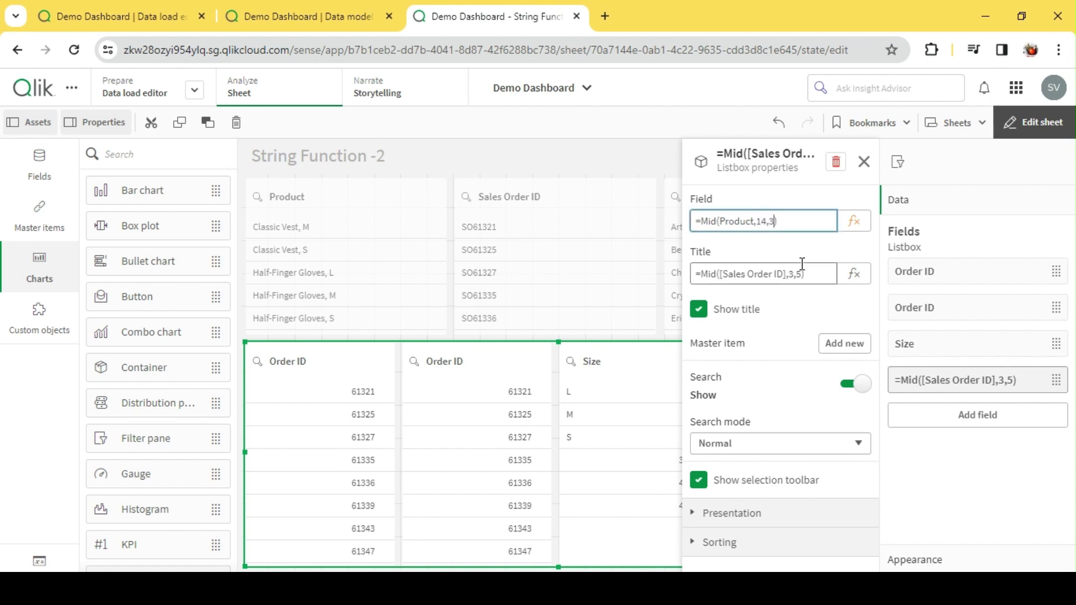
text(3)
key(Return)
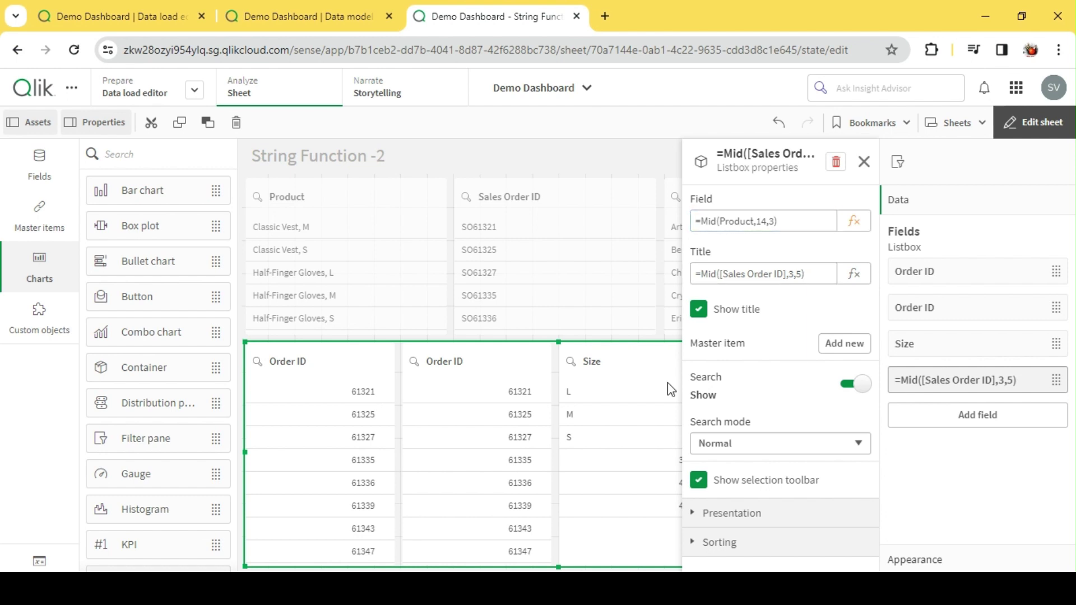
drag(965, 386, 923, 276)
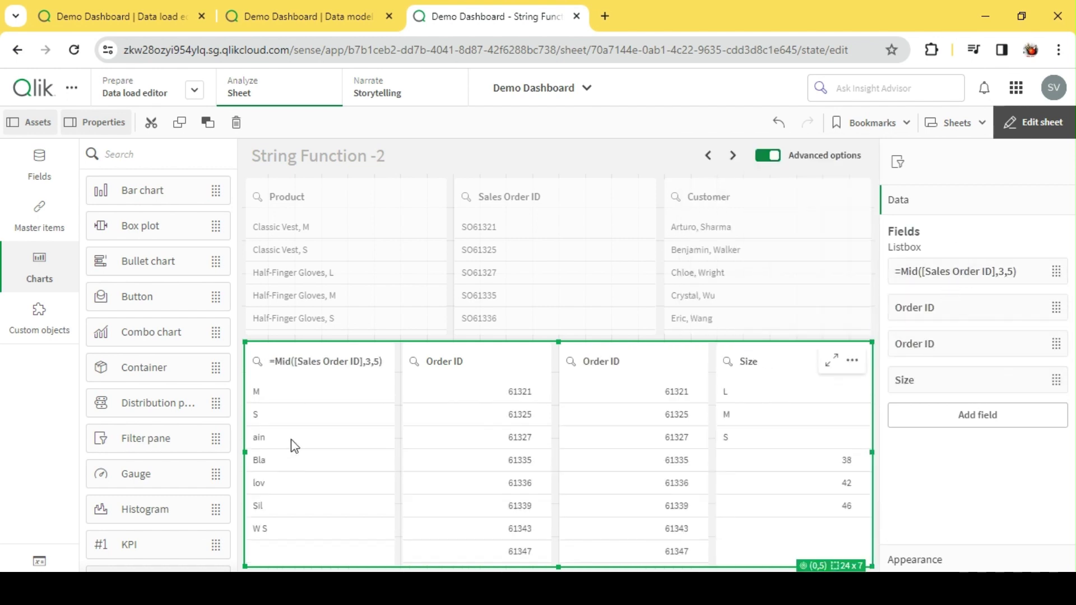
Test the Mid listbox by selecting Classic Vest, M, Classic Vest, S, then Half-Finger Gloves, L.
click(1034, 122)
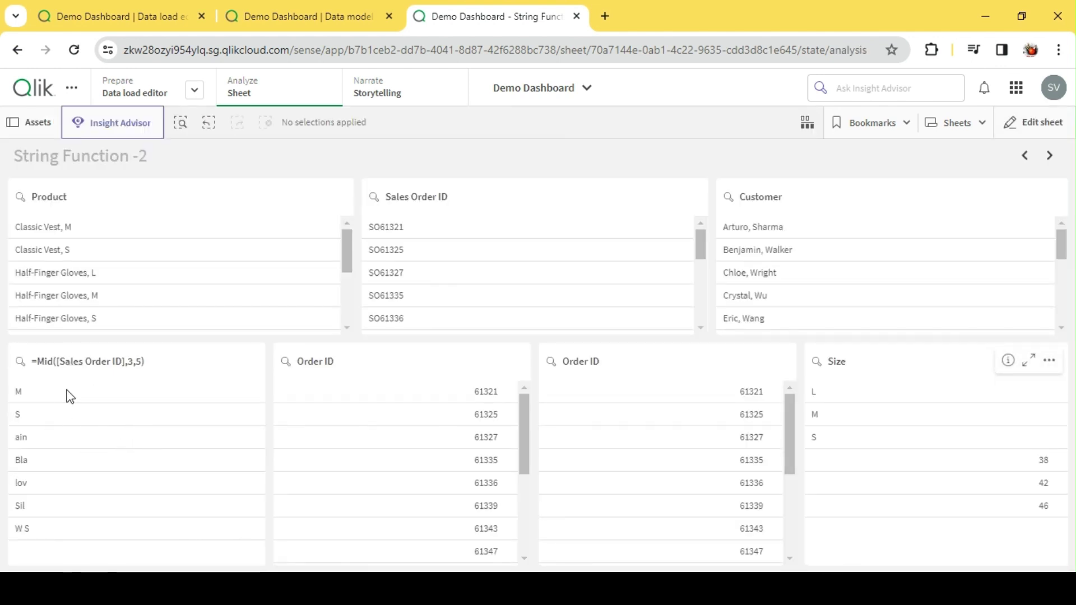
click(99, 228)
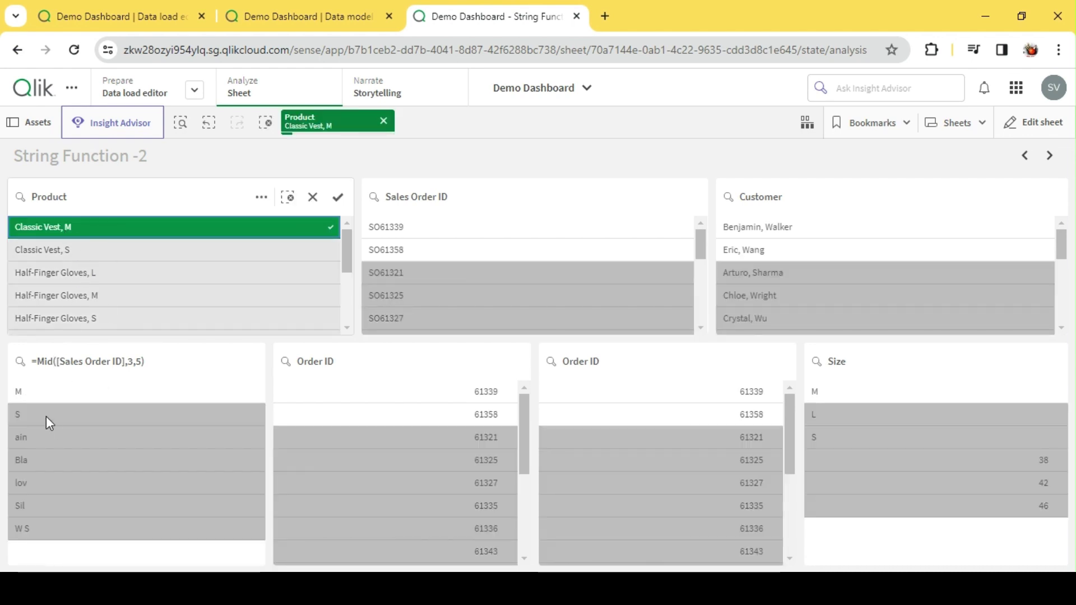
click(77, 246)
click(89, 230)
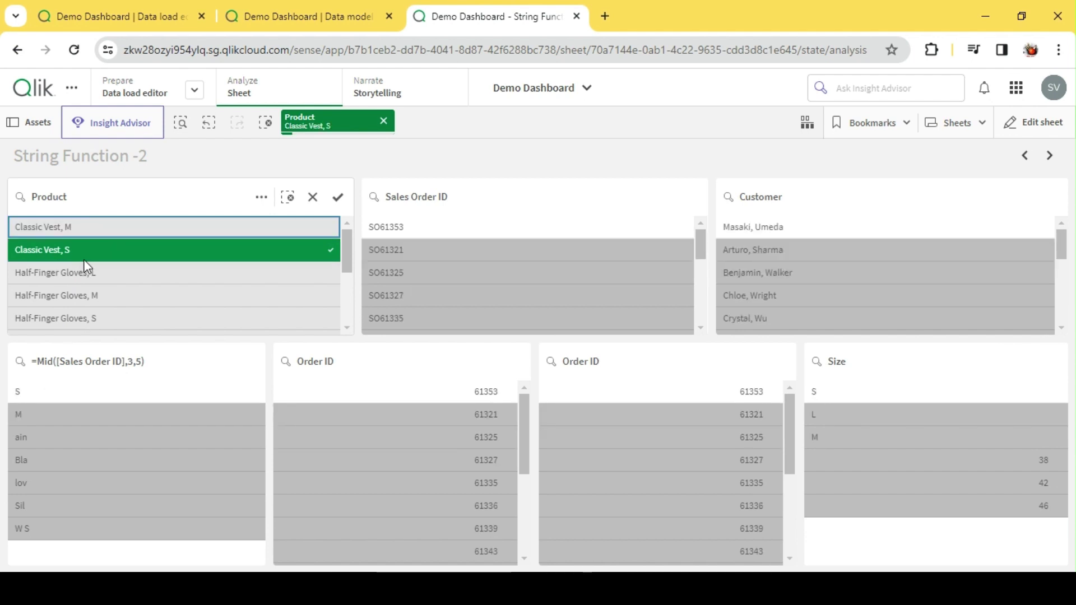
click(85, 258)
click(96, 274)
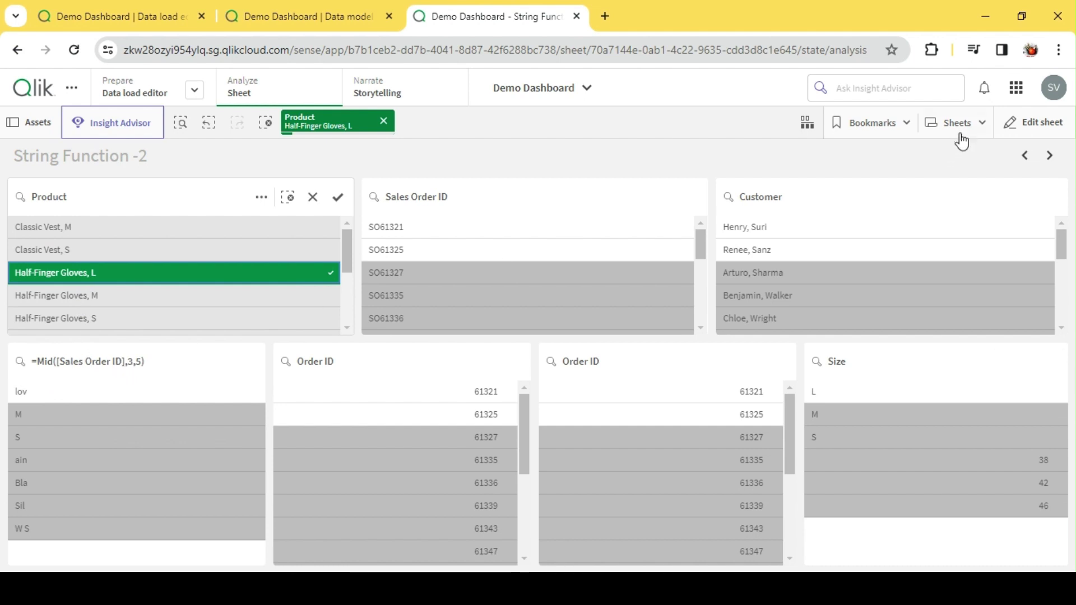
click(1036, 123)
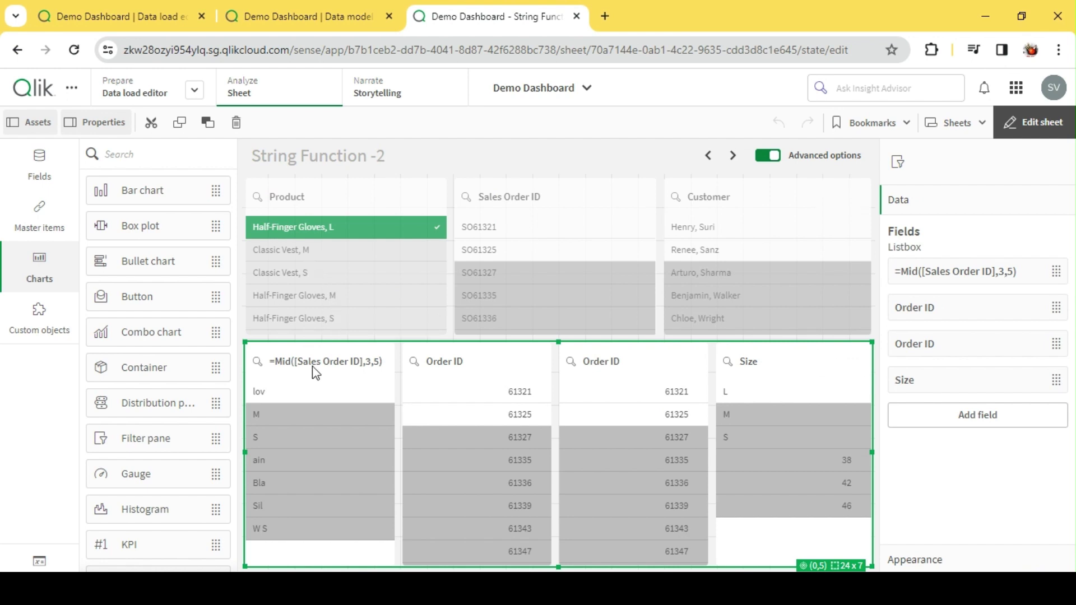
Clear the Mid listbox's custom title, leaving its expression unchanged.
click(986, 271)
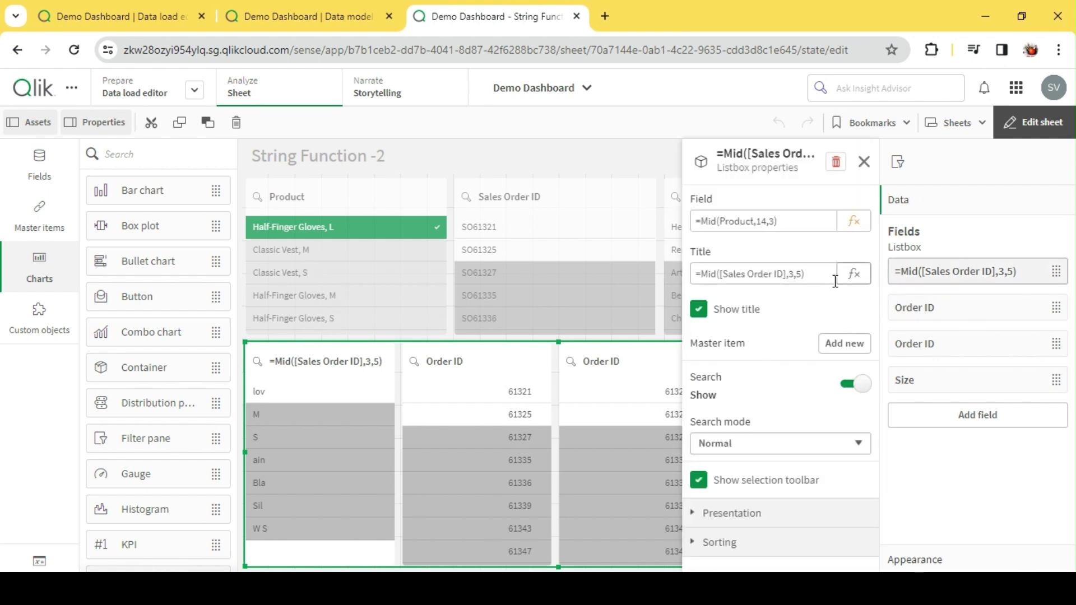
drag(829, 278, 626, 280)
key(BackSpace)
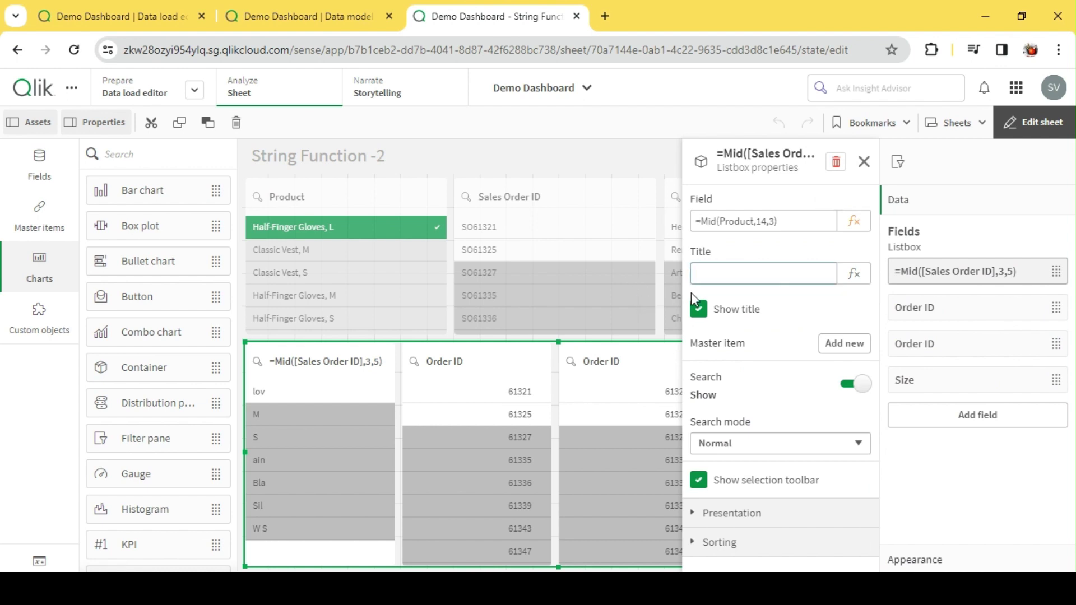
click(816, 222)
click(854, 222)
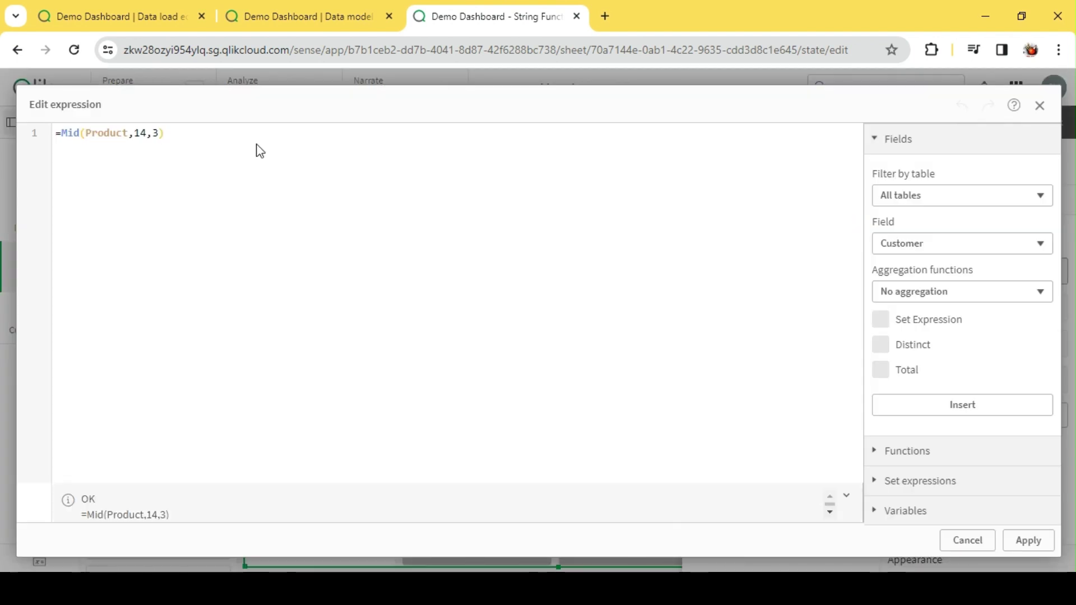
double_click(143, 133)
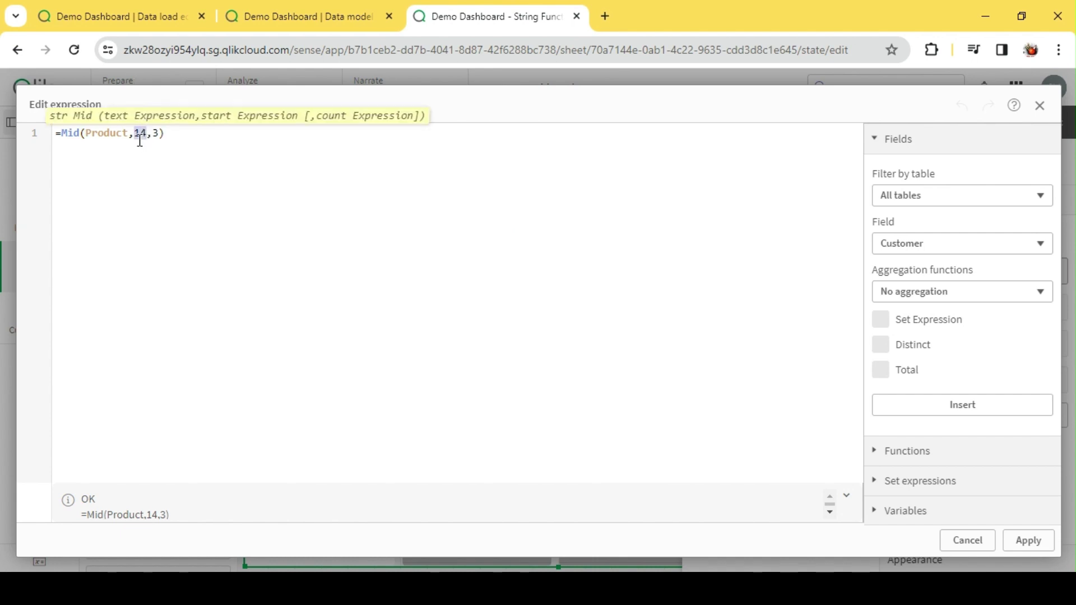
click(968, 541)
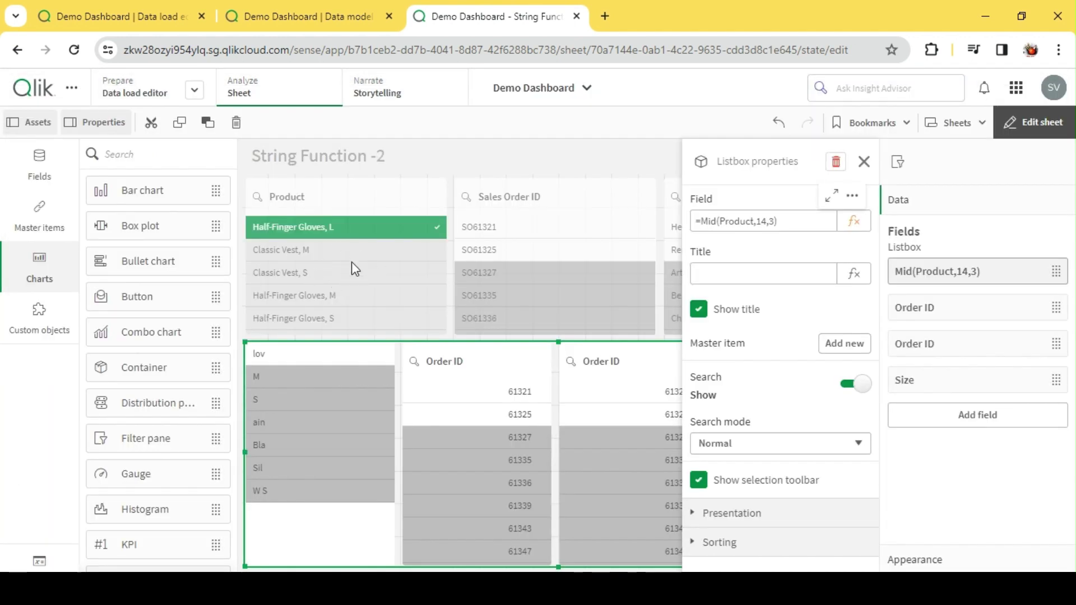
Add a new listbox with the field expression Index(Product,',',1).
click(978, 415)
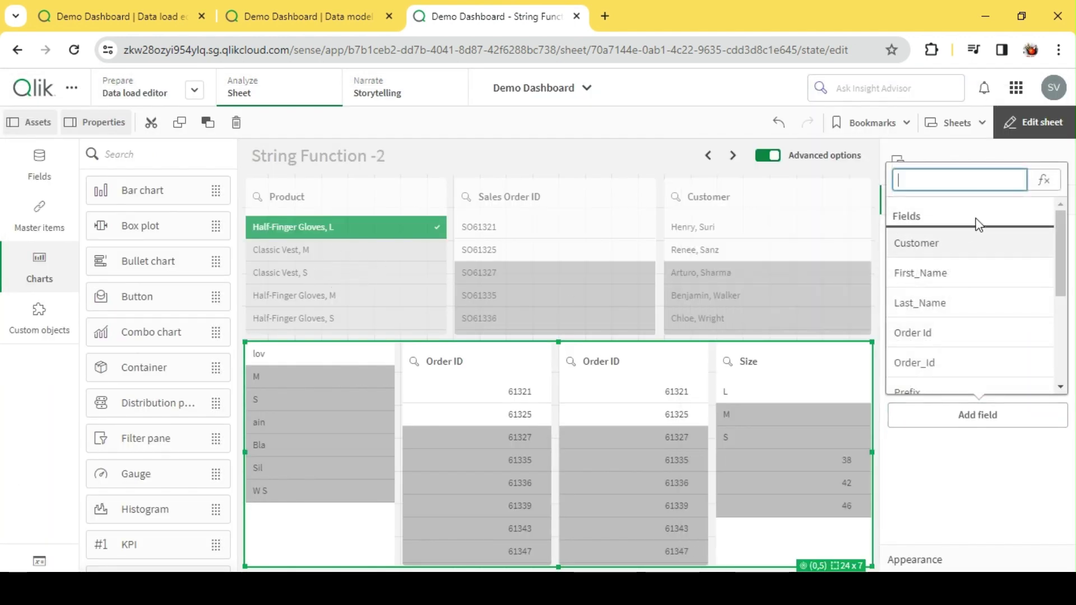
click(1045, 180)
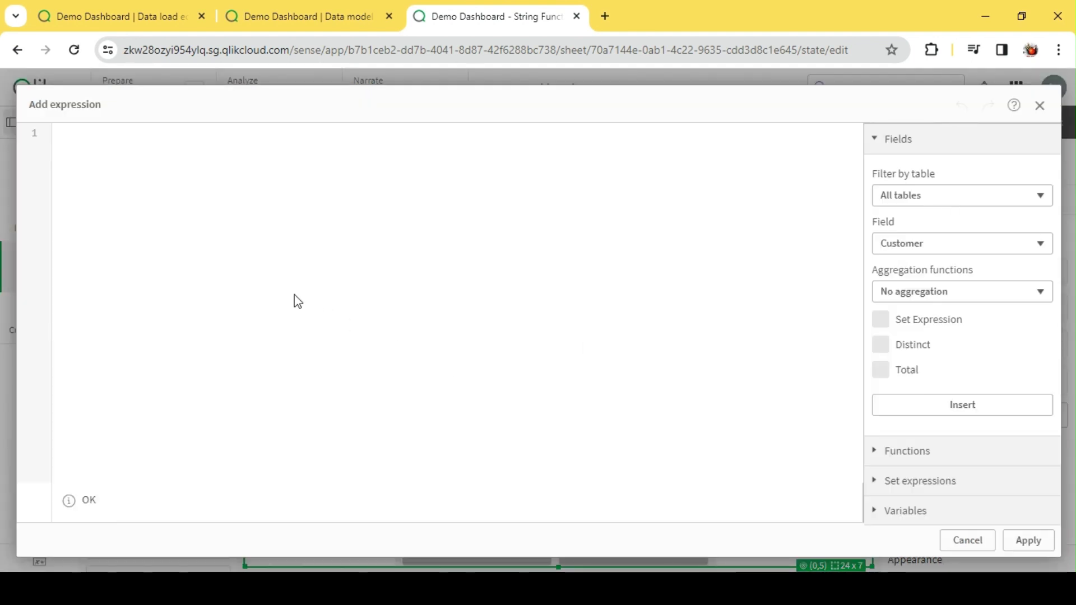
text(Index)
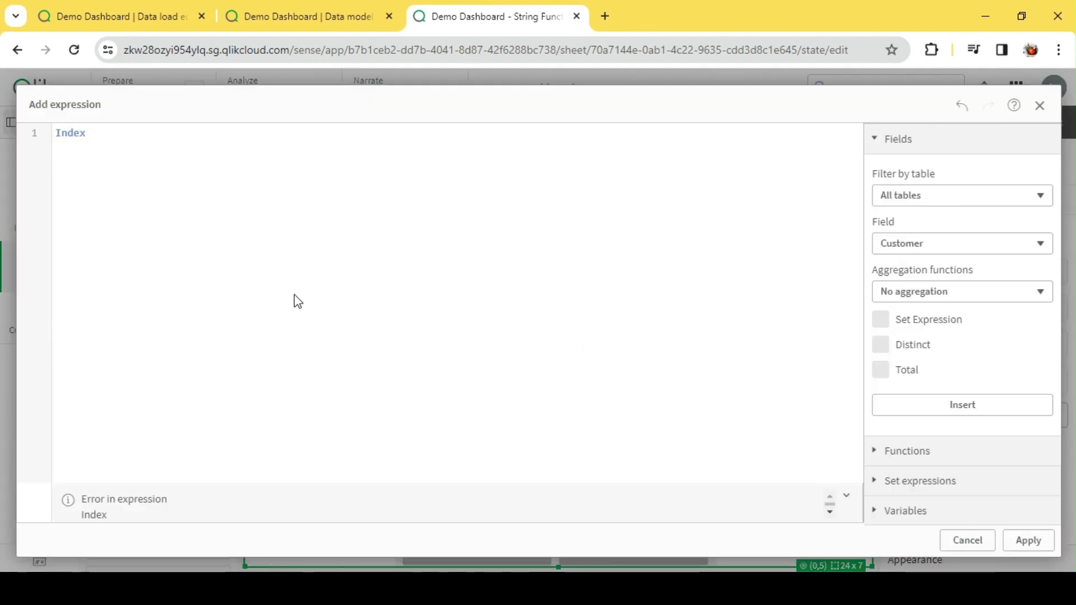
text((pr)
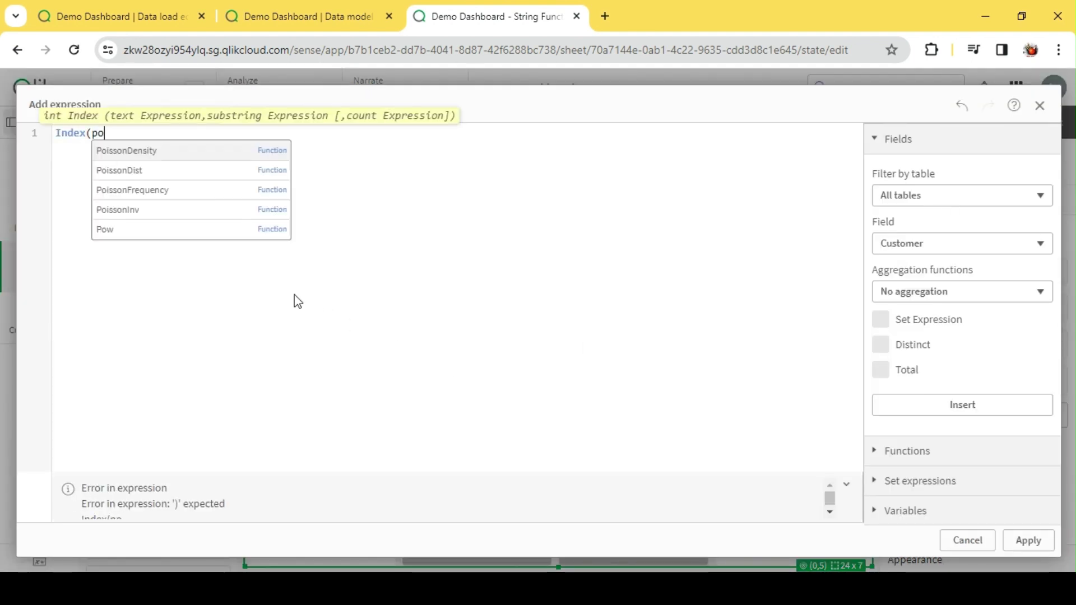
text(od)
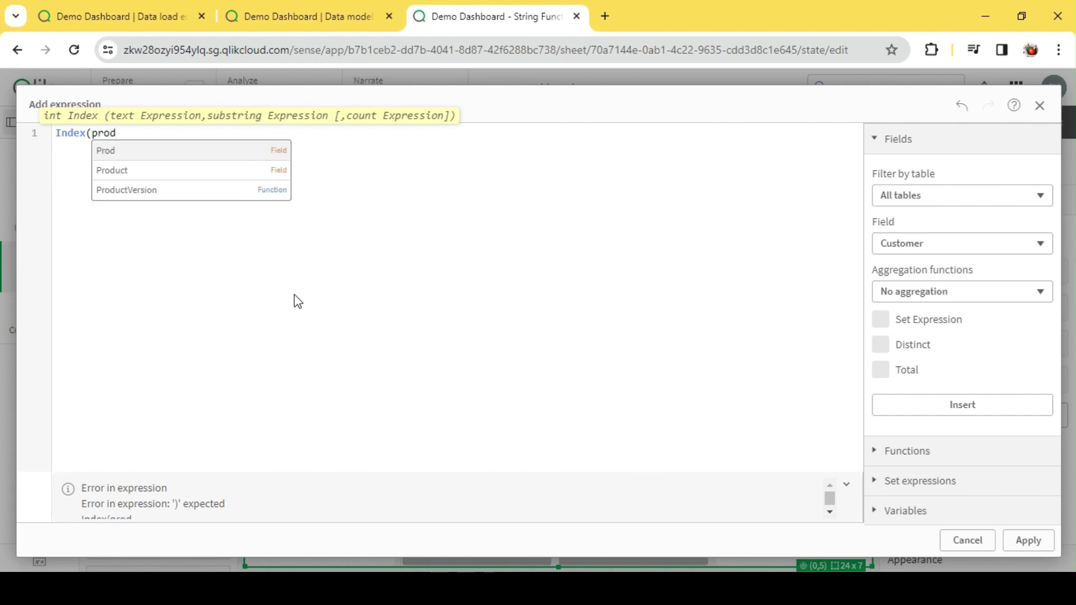
key(Down)
key(Return)
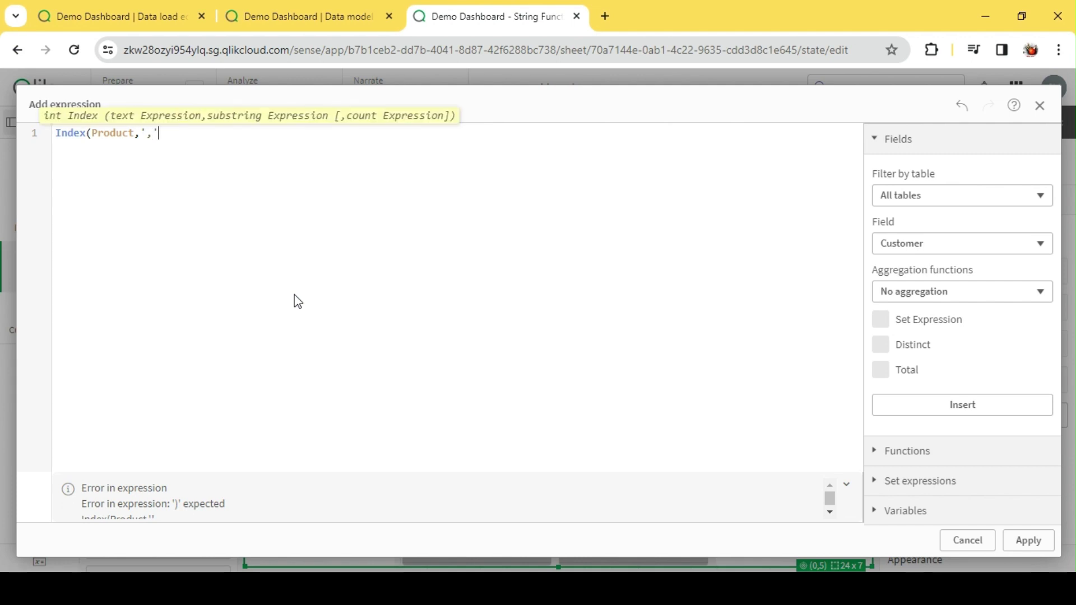
text(,1))
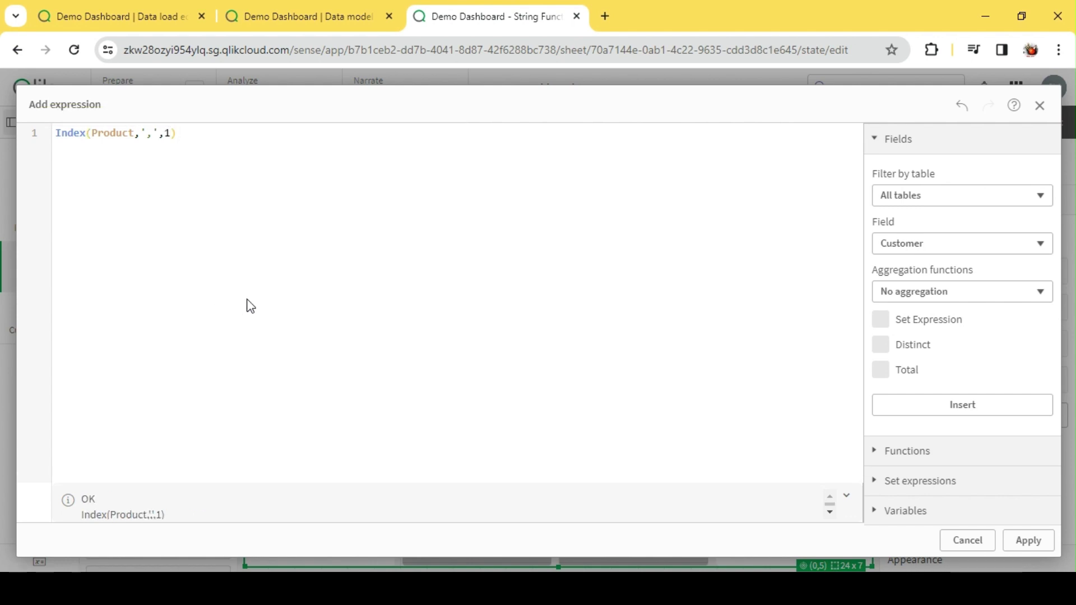
click(1028, 540)
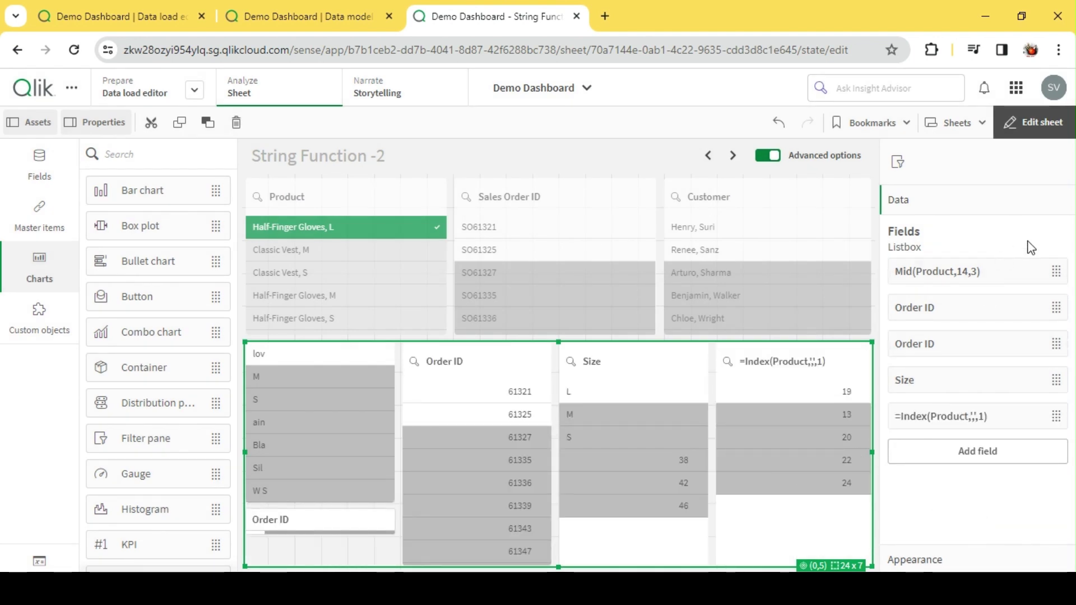
click(1036, 123)
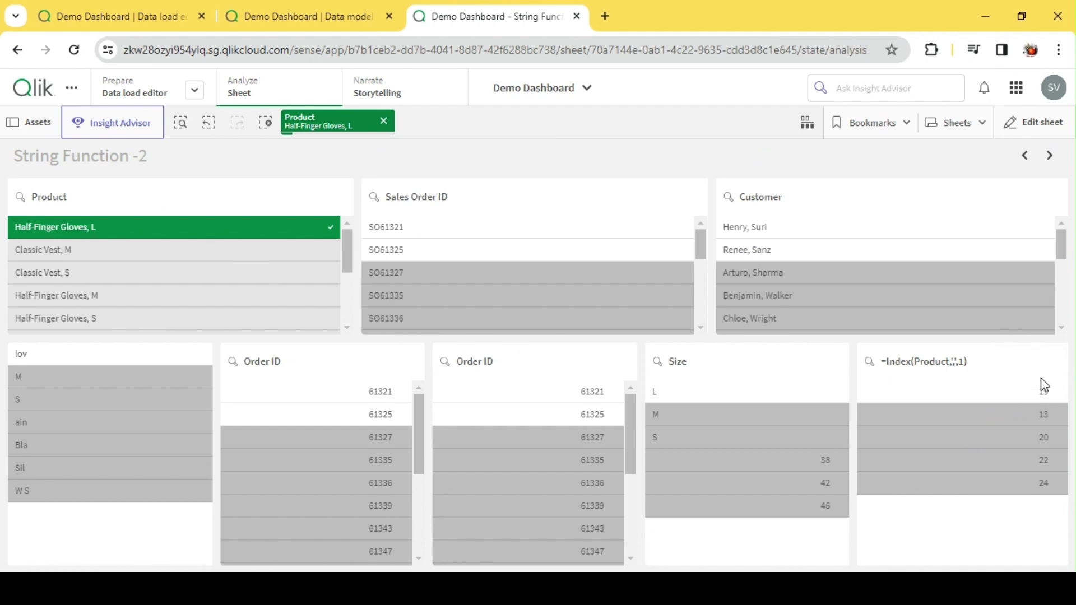
click(265, 123)
click(76, 226)
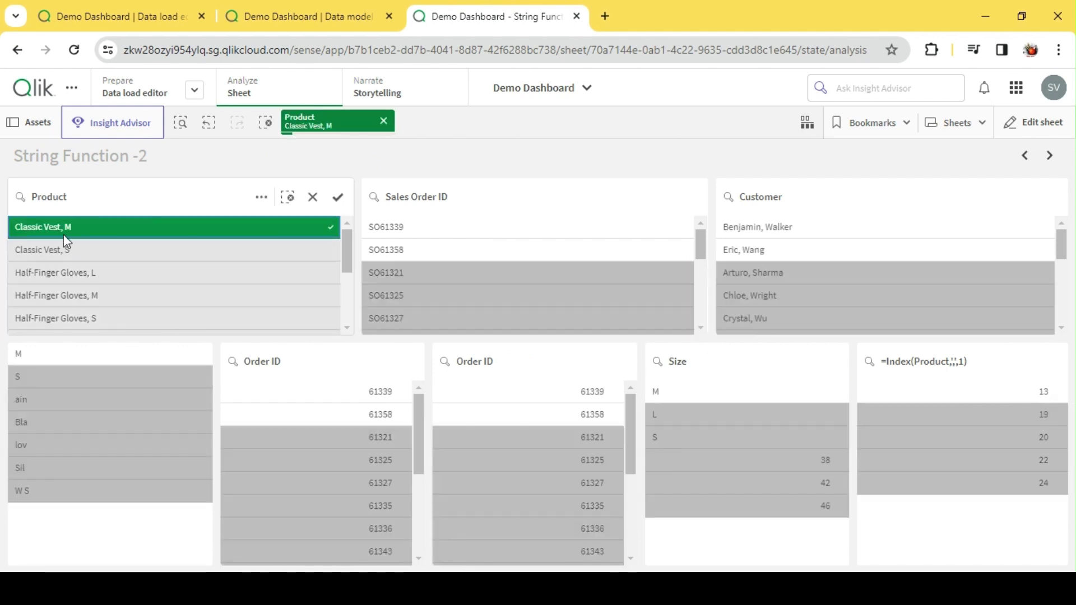
click(71, 226)
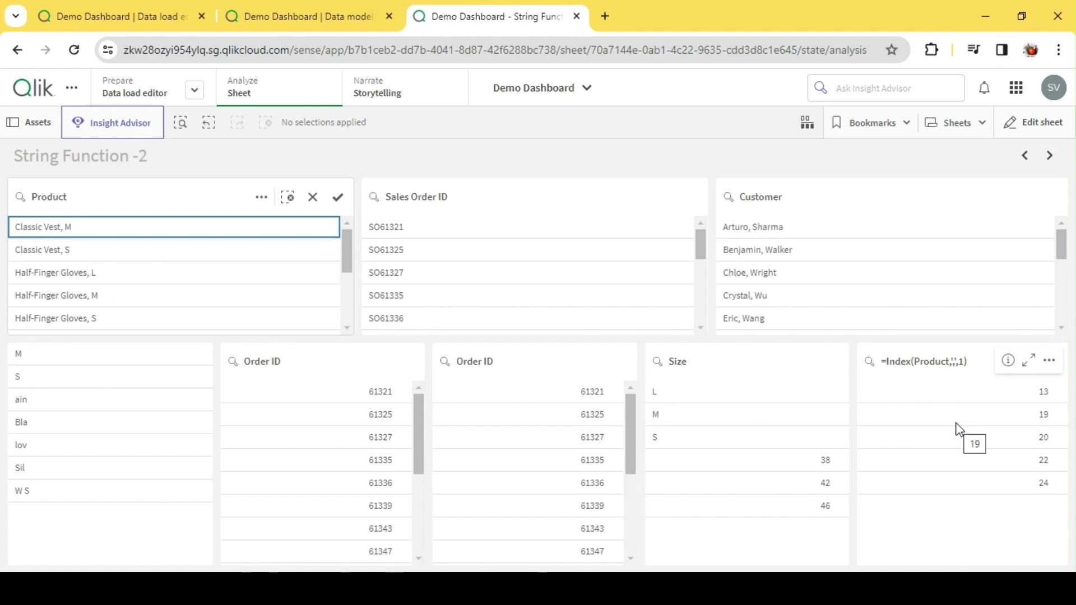
click(82, 231)
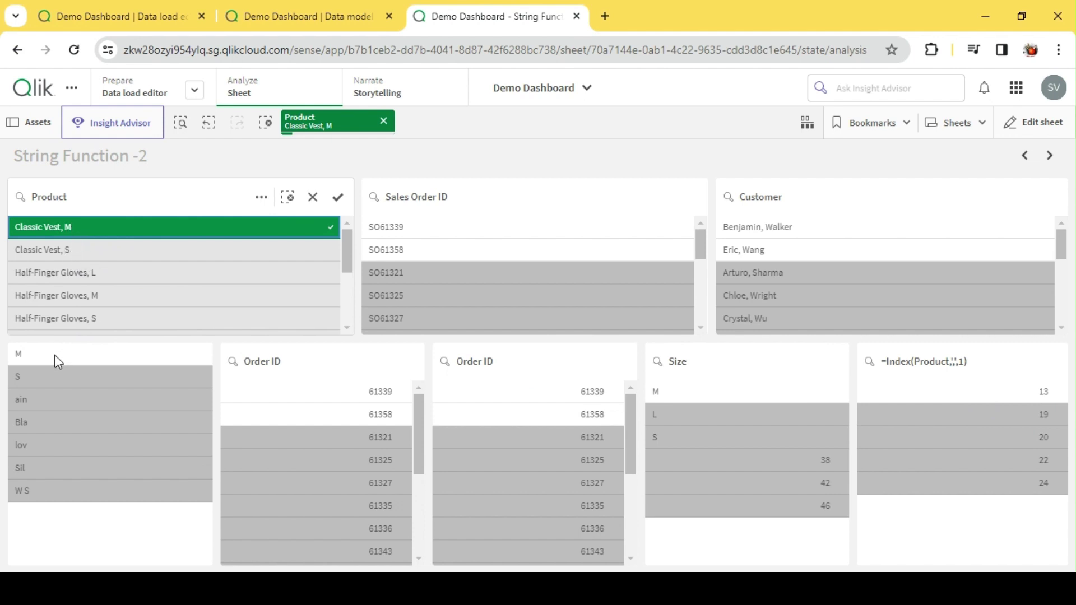
click(84, 230)
click(93, 272)
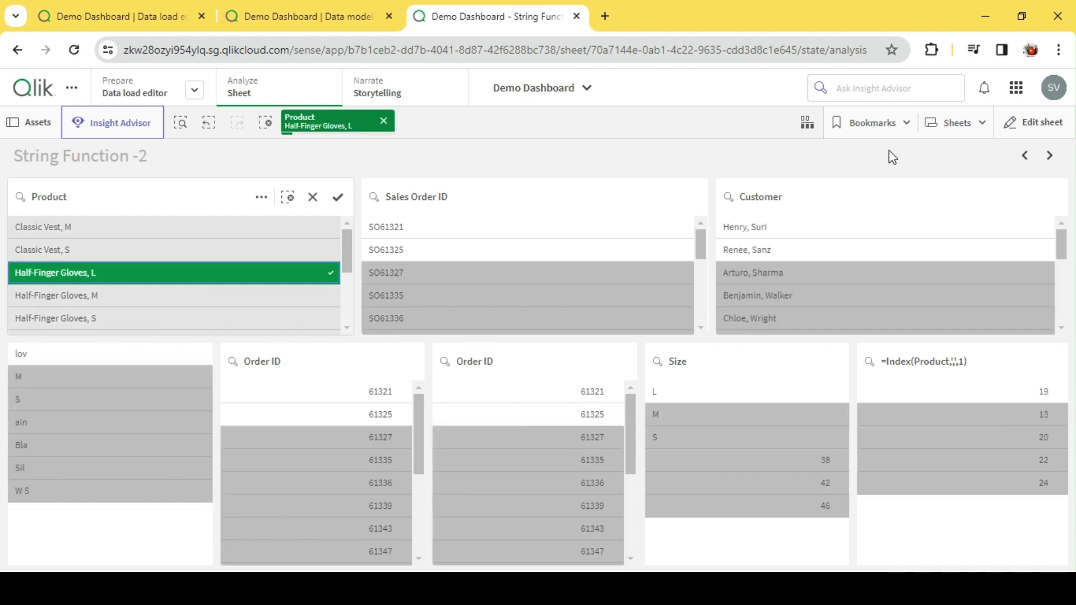
Paste the copied Index(Product,',',1) expression in place of the Mid start value 14.
click(1026, 122)
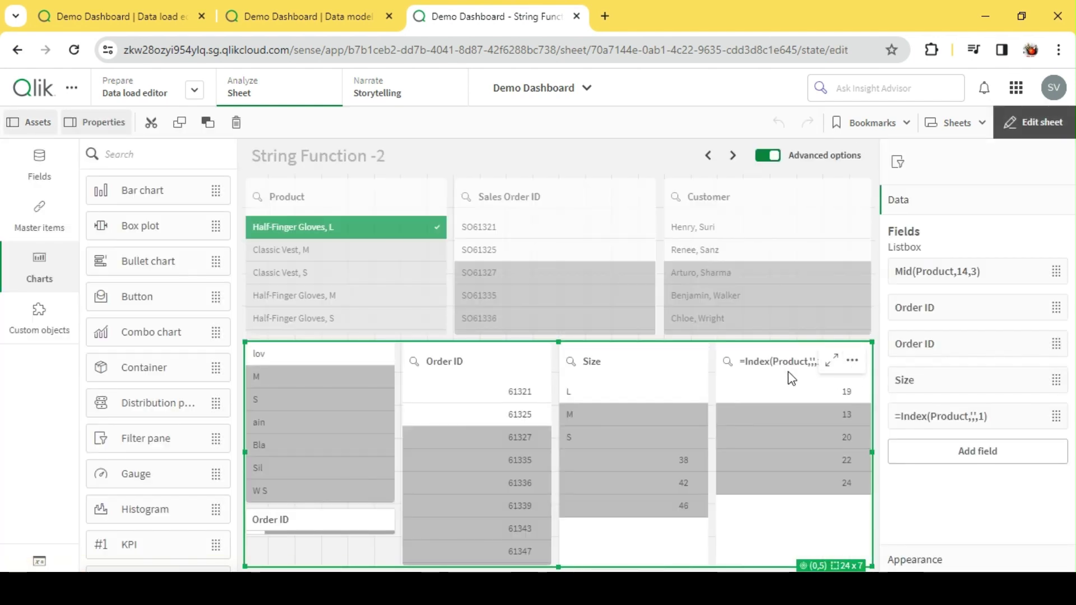
click(960, 418)
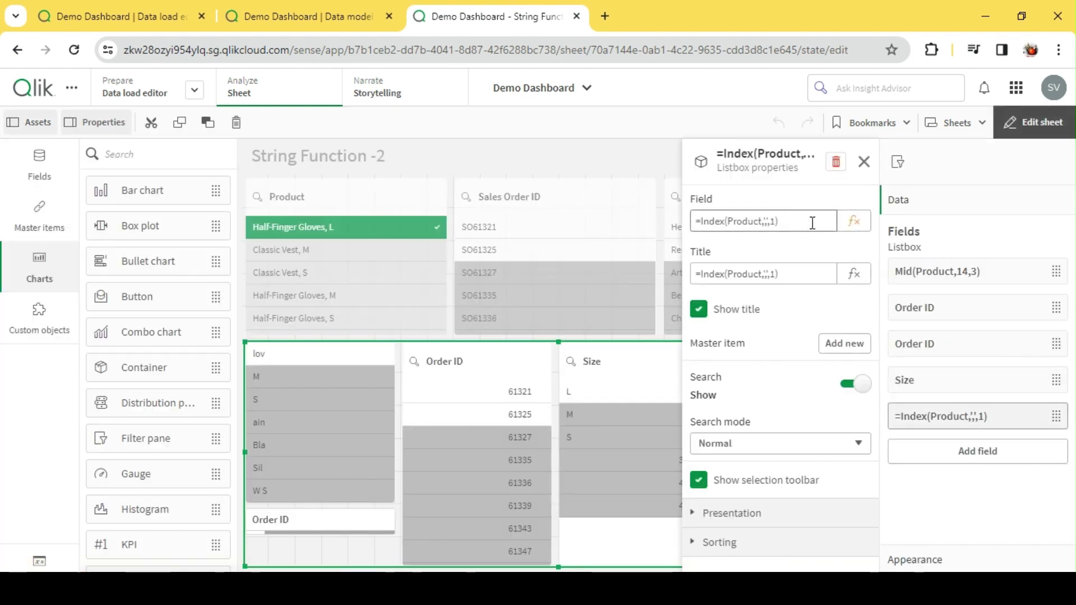
drag(810, 221, 700, 224)
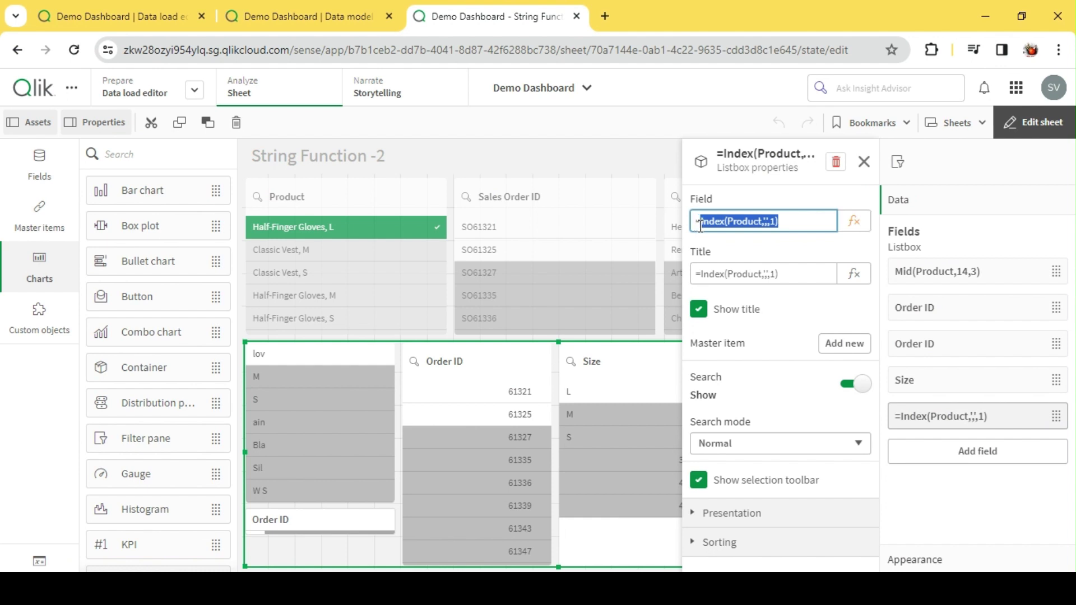
click(989, 276)
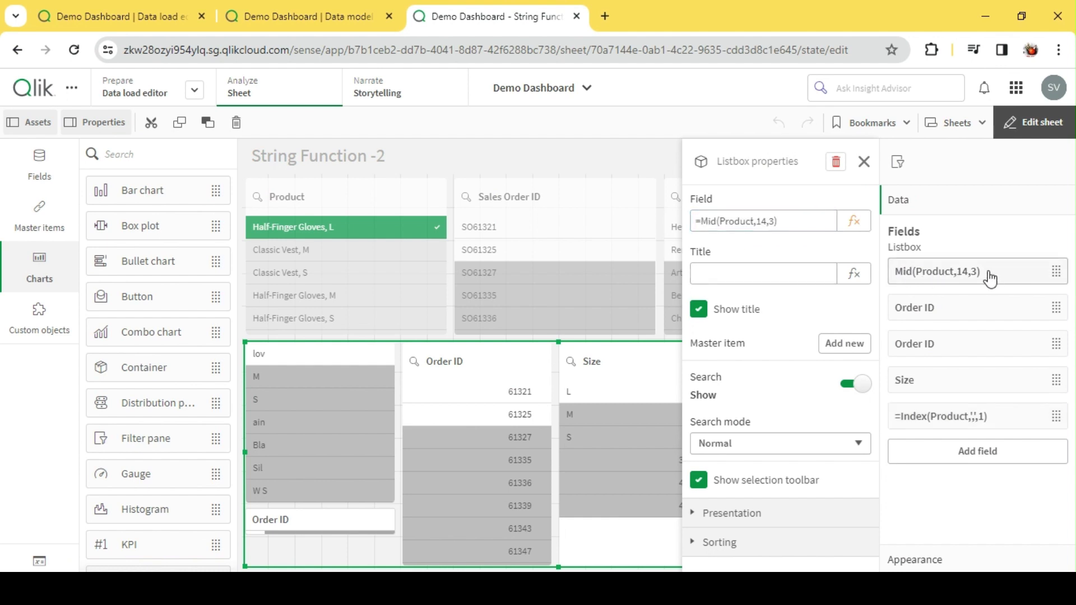
click(992, 274)
click(853, 221)
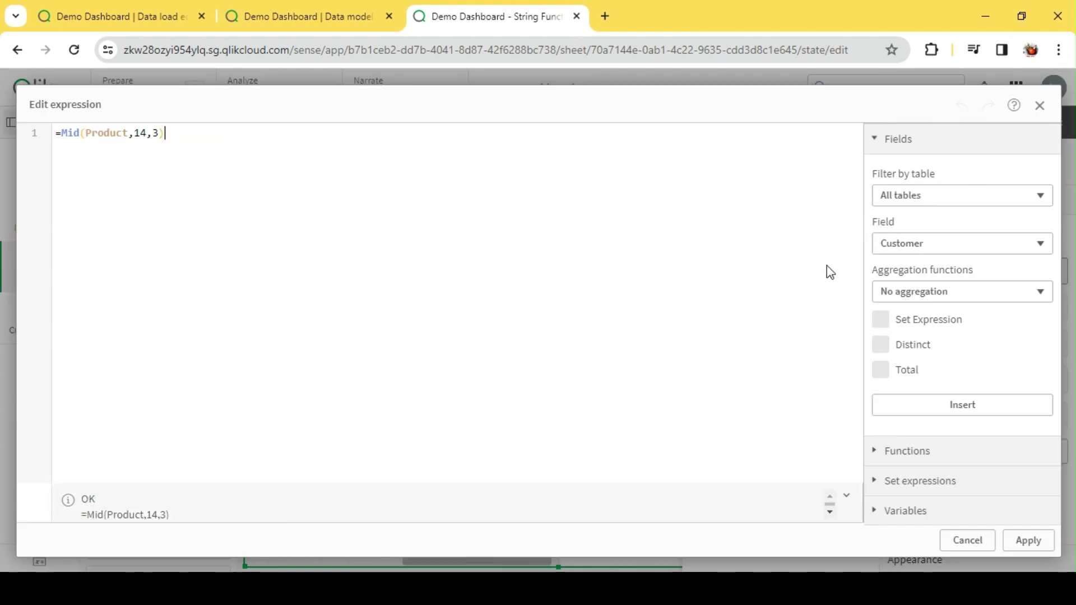
click(141, 133)
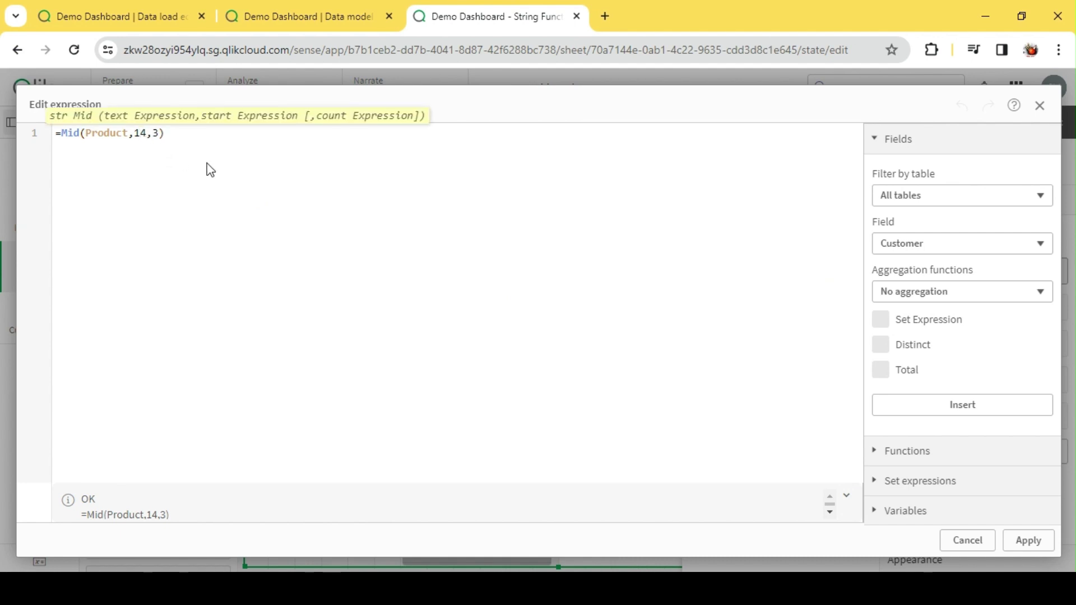
text(Index(Product,',',1))
Add +1 to the start and set the count to 2: =Mid(Product,Index(Product,',',1)+1,2).
click(252, 135)
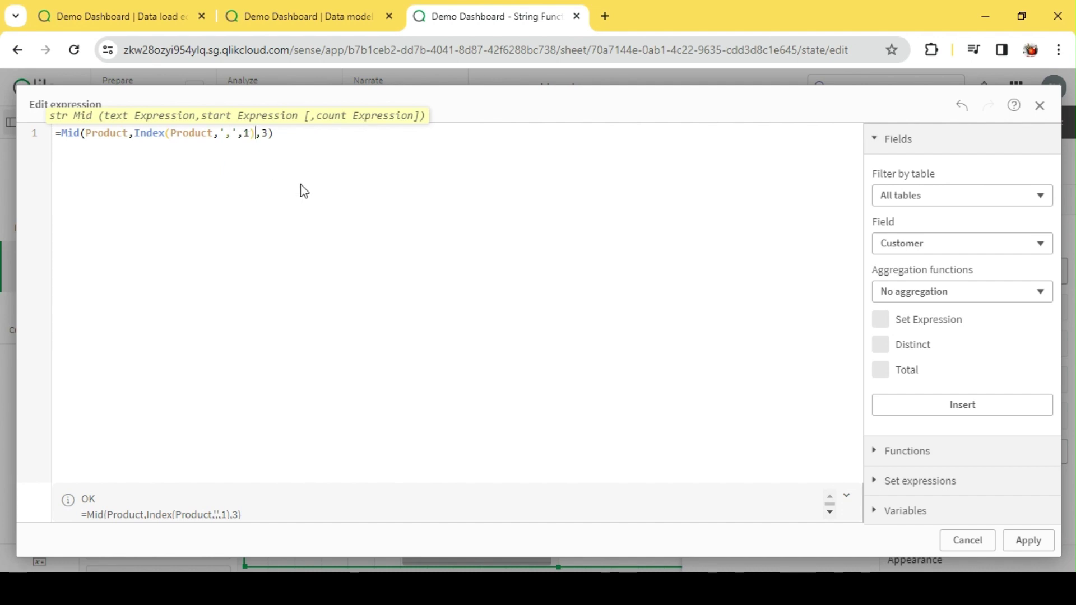
text(+1)
key(BackSpace)
text(2)
click(306, 129)
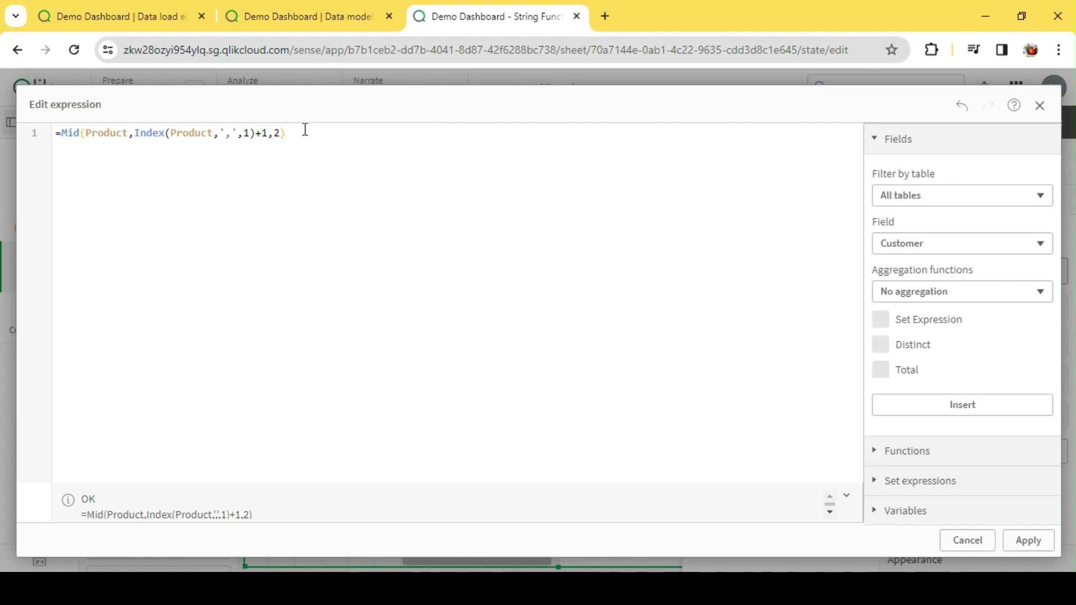
click(1029, 541)
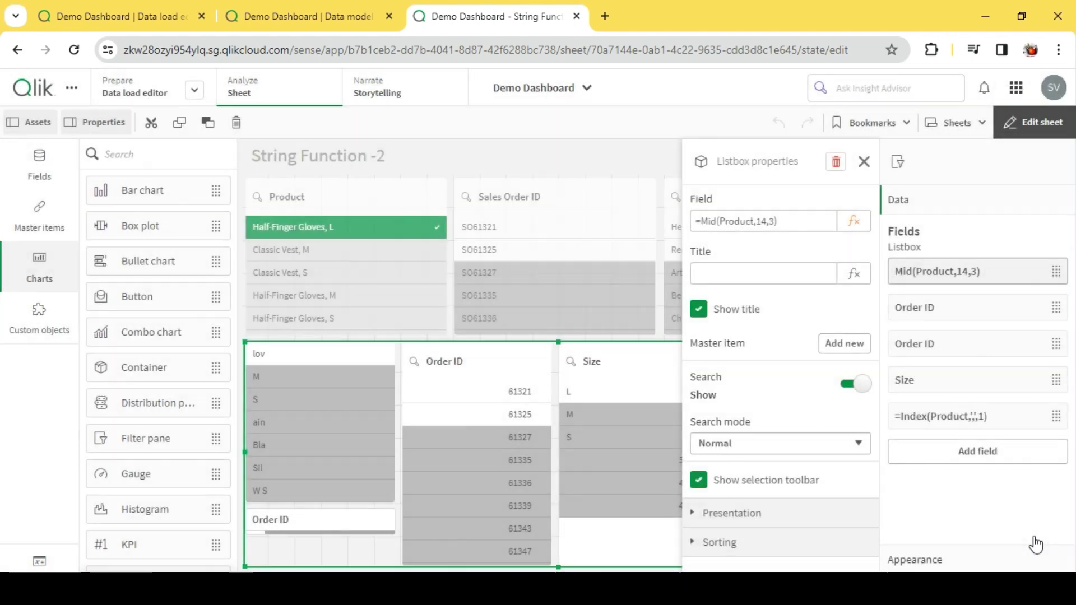
Test Product selections, ending with Mountain-200 Silver, 42 and Mountain-400-W Silver, 38 selected.
click(1041, 122)
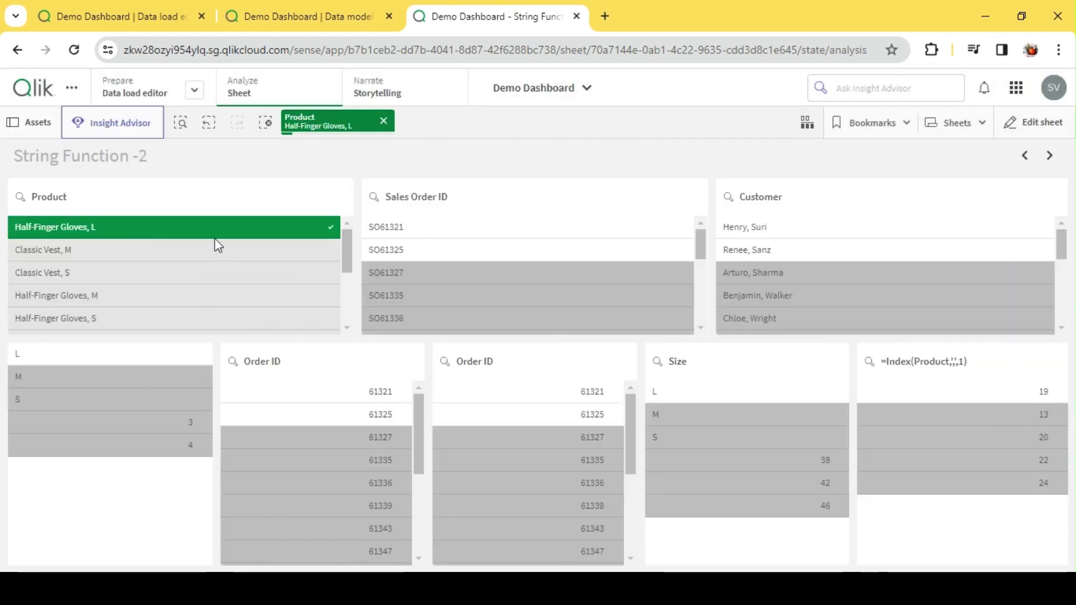
click(206, 230)
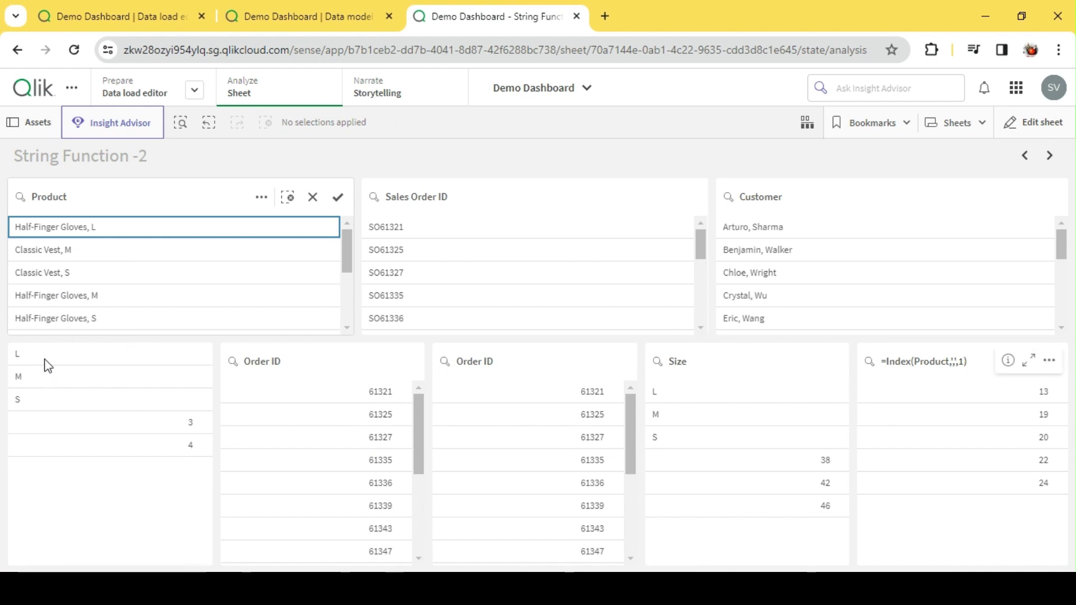
click(93, 283)
click(95, 247)
click(115, 231)
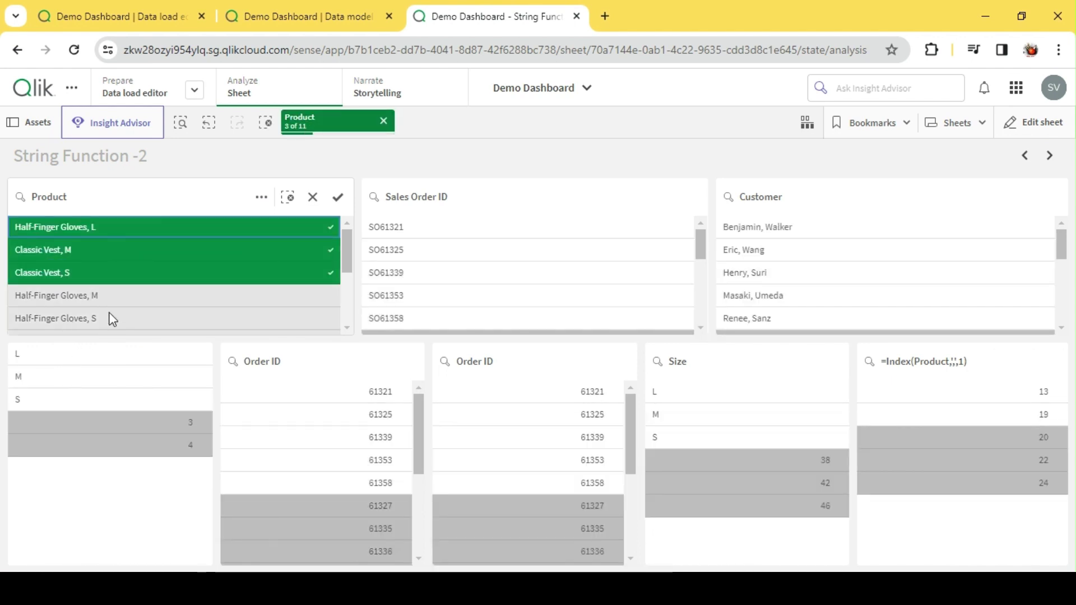
click(170, 229)
click(140, 250)
click(159, 274)
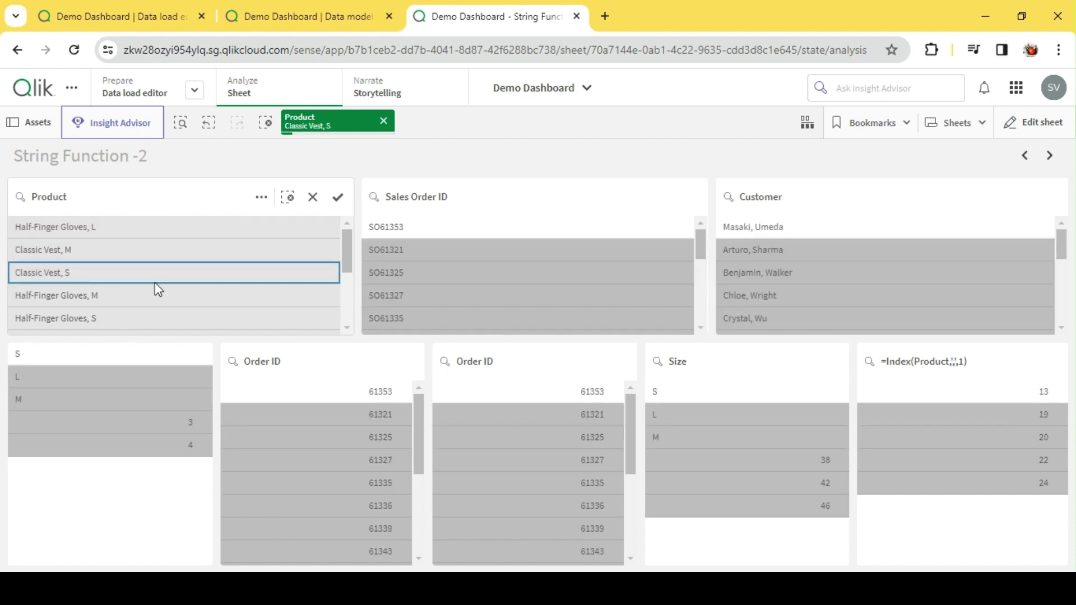
click(132, 252)
click(131, 230)
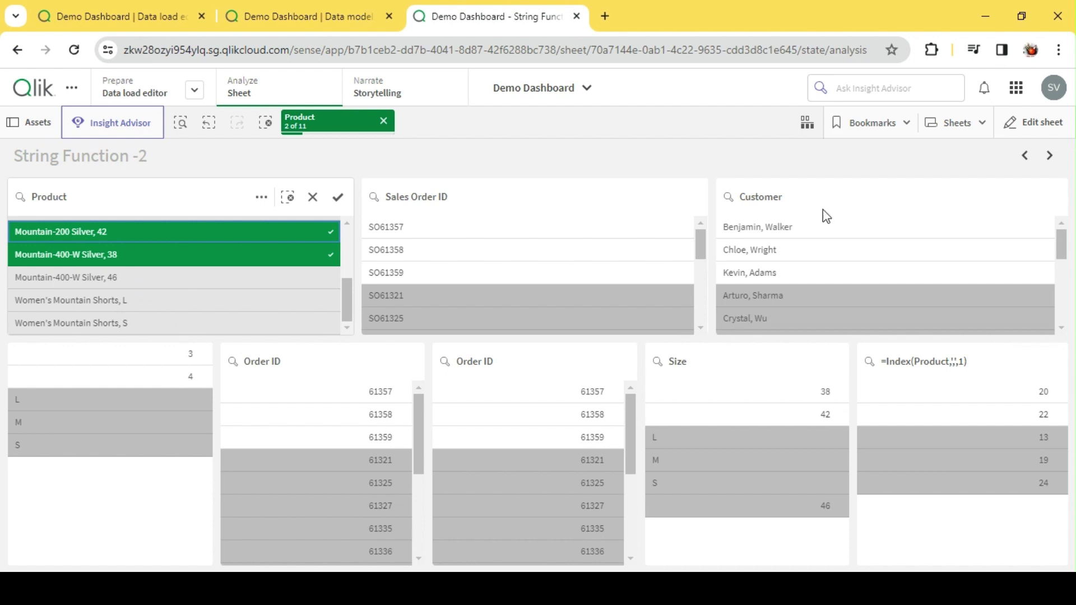
Change the Mid character count from 2 to 3: =Mid(Product,Index(Product,',',1)+1,3).
click(1036, 124)
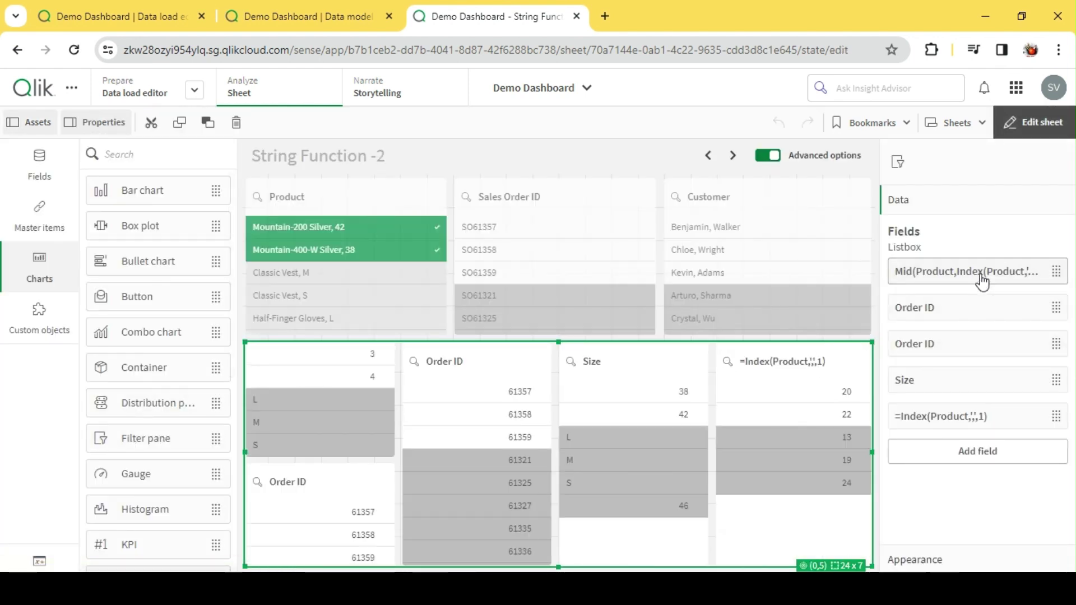
click(945, 279)
click(853, 221)
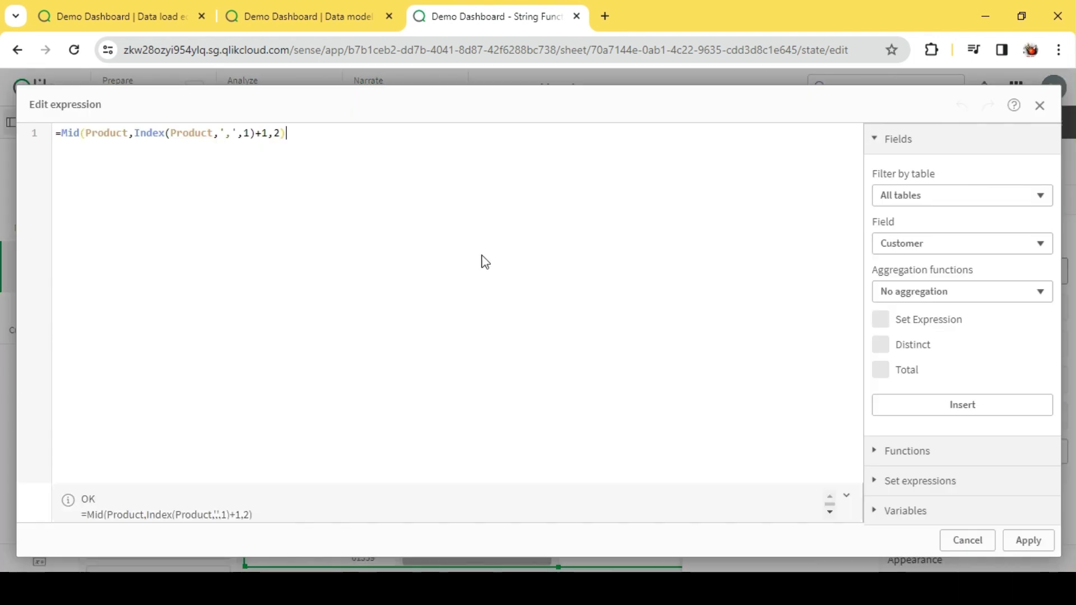
click(280, 134)
key(BackSpace)
text(3)
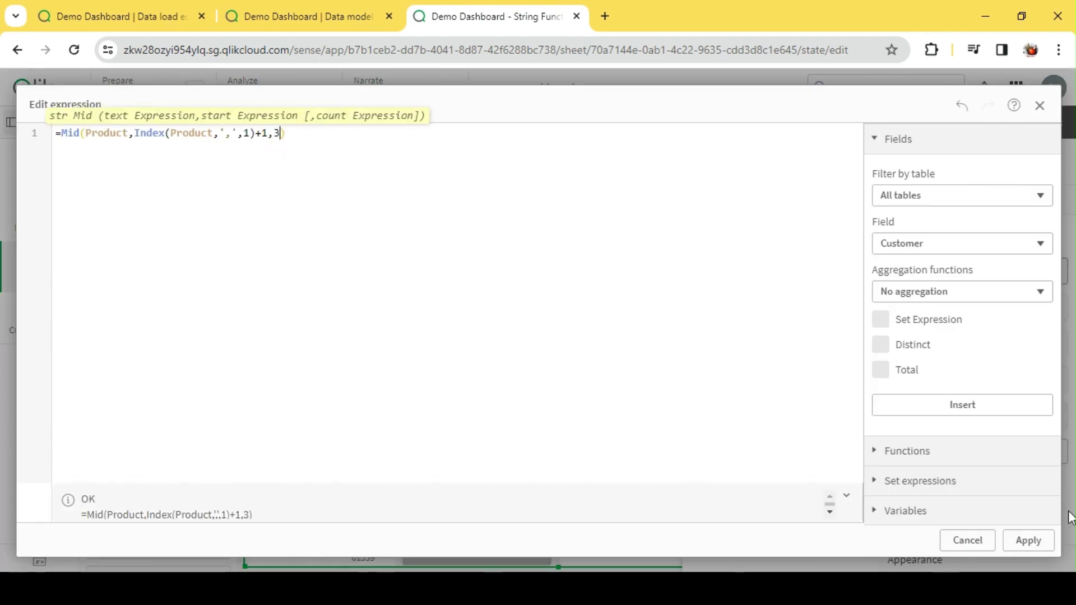
click(1028, 540)
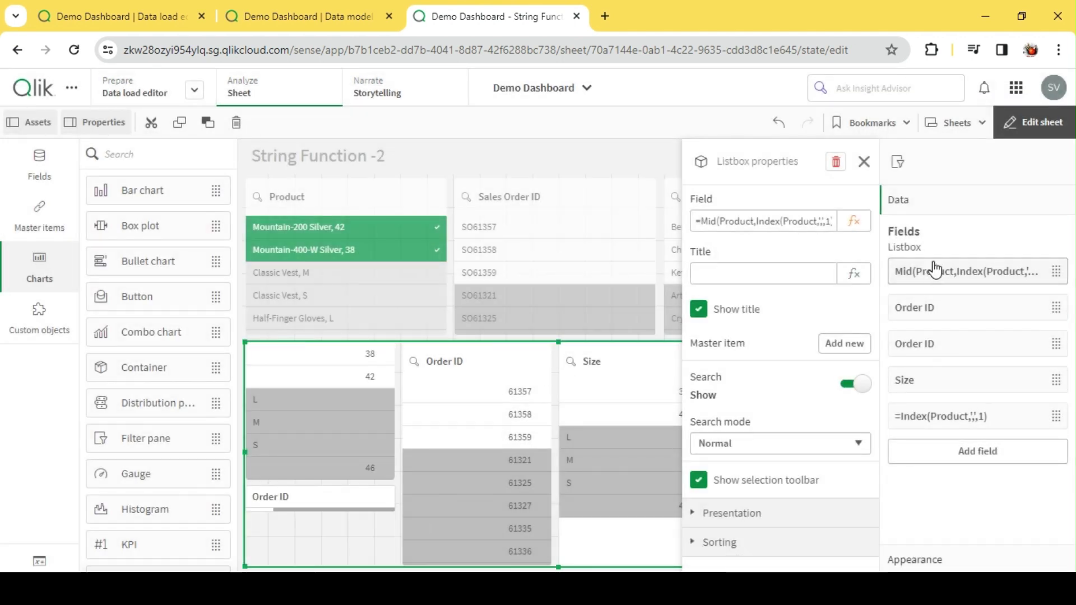
click(1034, 122)
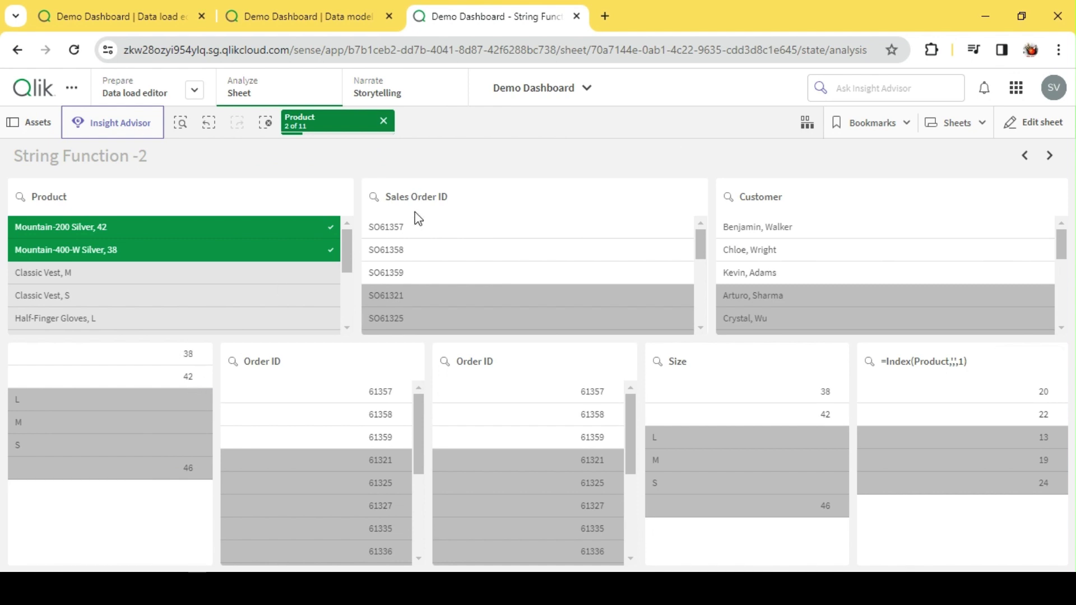
Clear all Product selections and scroll through the Product listbox.
click(265, 122)
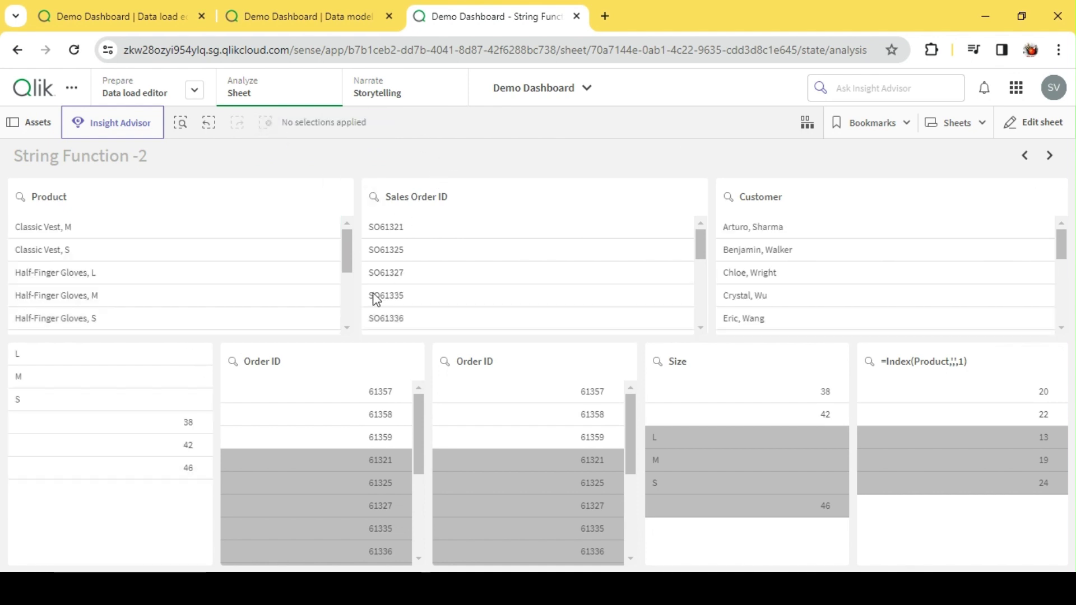
scroll(86, 292, down, 5)
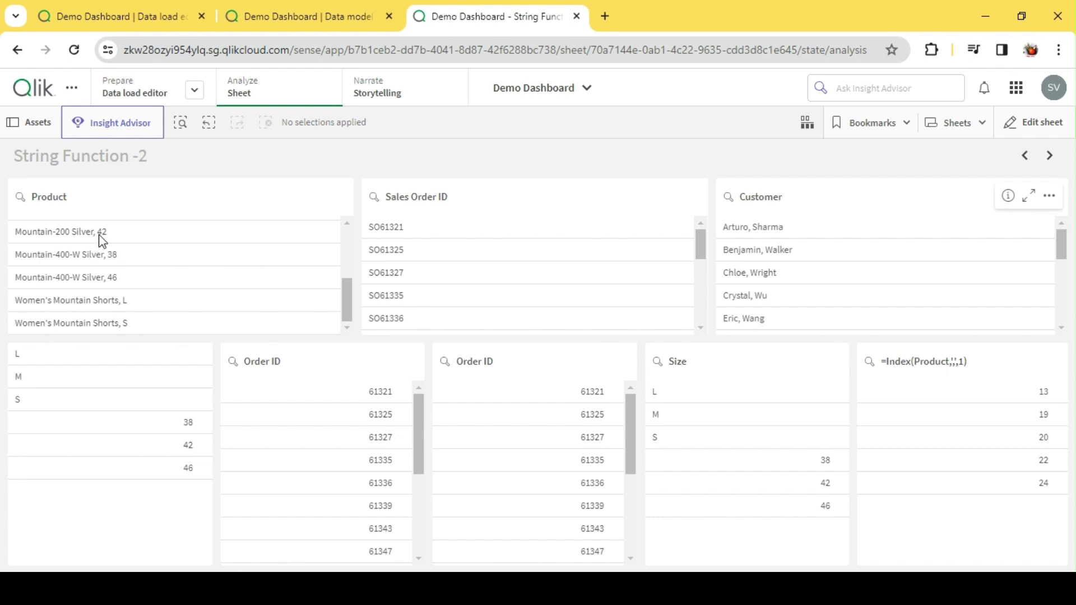
scroll(100, 241, up, 5)
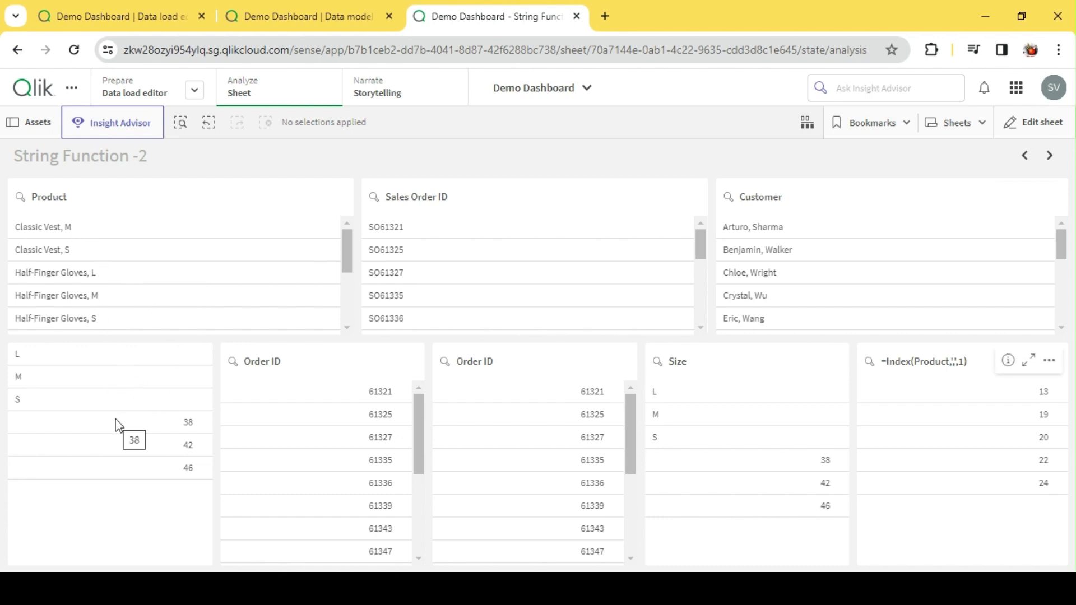
In edit mode, make the lower filter pane on String Function -2 narrower.
click(1003, 124)
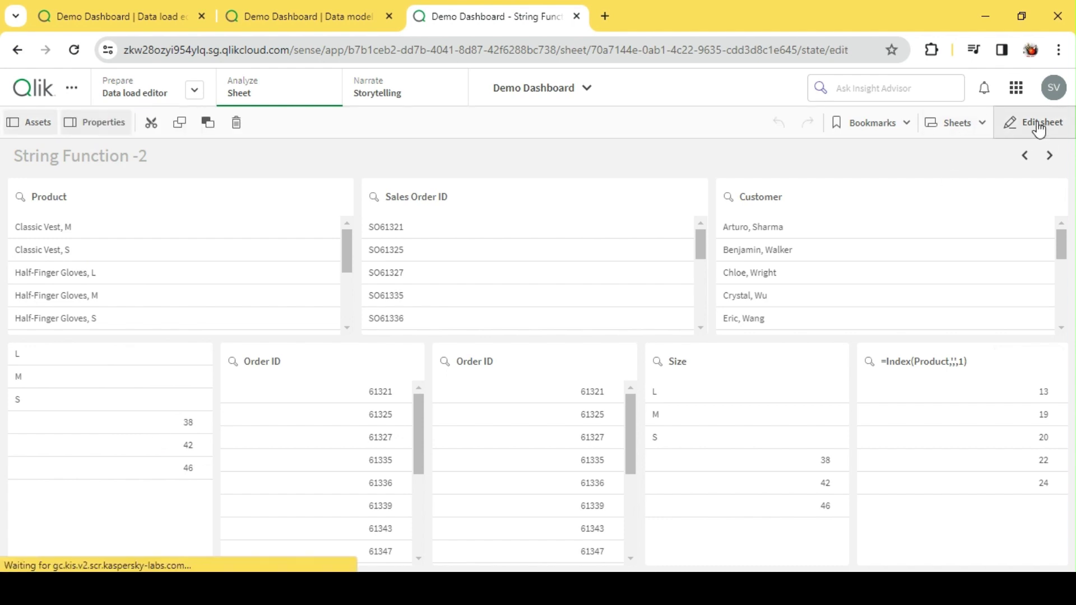
click(349, 384)
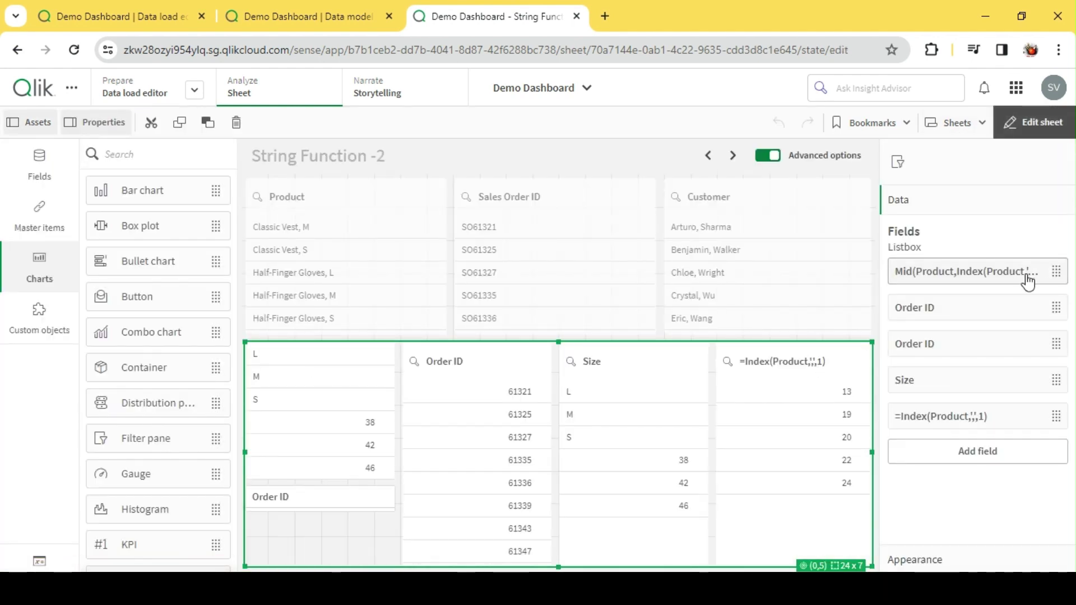
click(1013, 273)
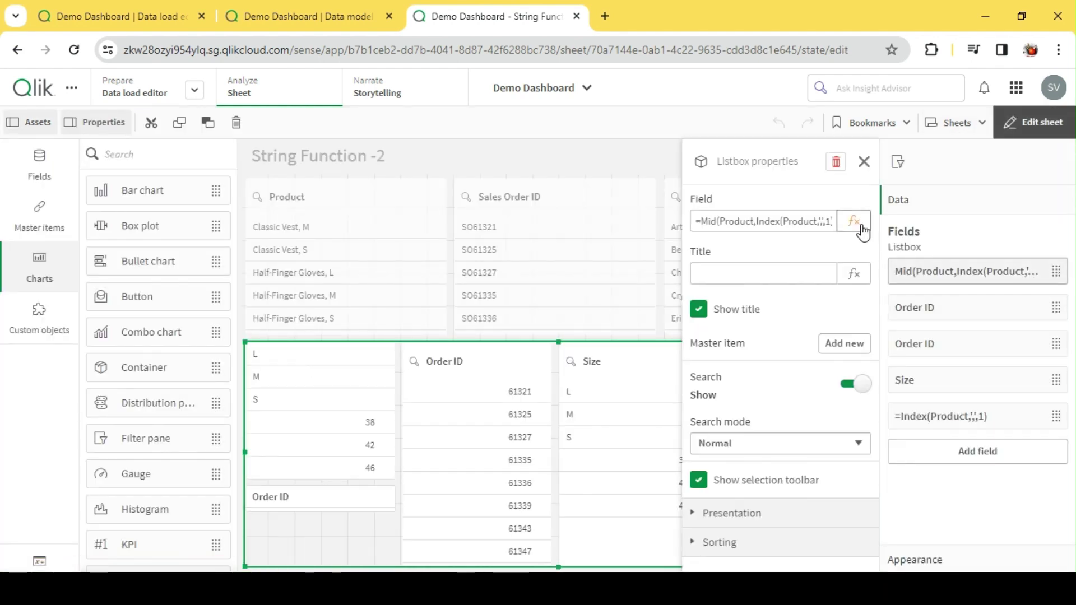
click(341, 423)
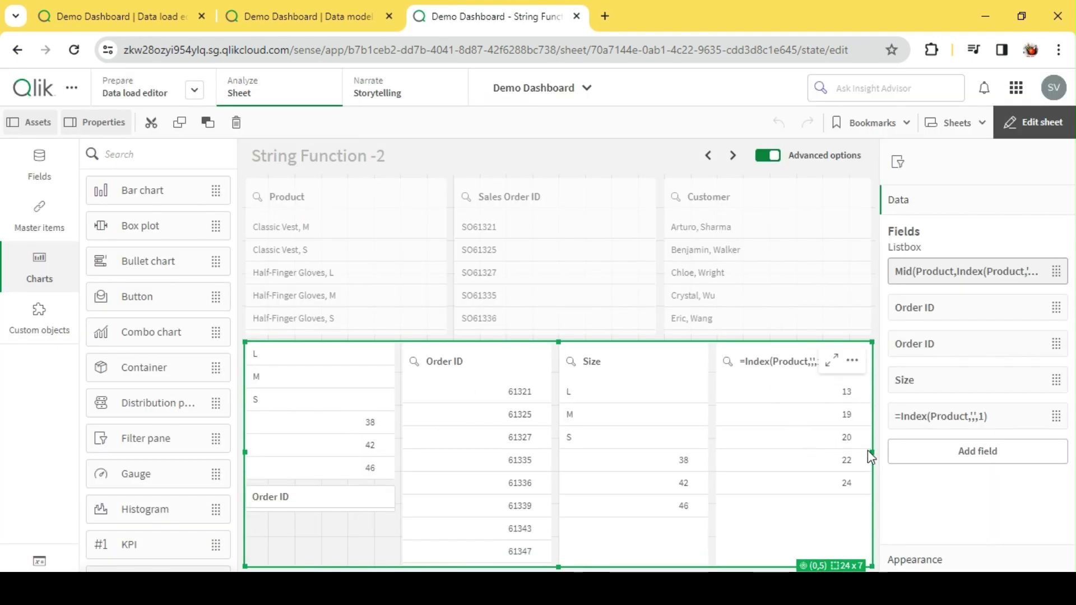
drag(872, 452, 776, 444)
click(807, 440)
Place a new Text & image object on the sheet beside the narrowed filter pane.
scroll(140, 471, down, 5)
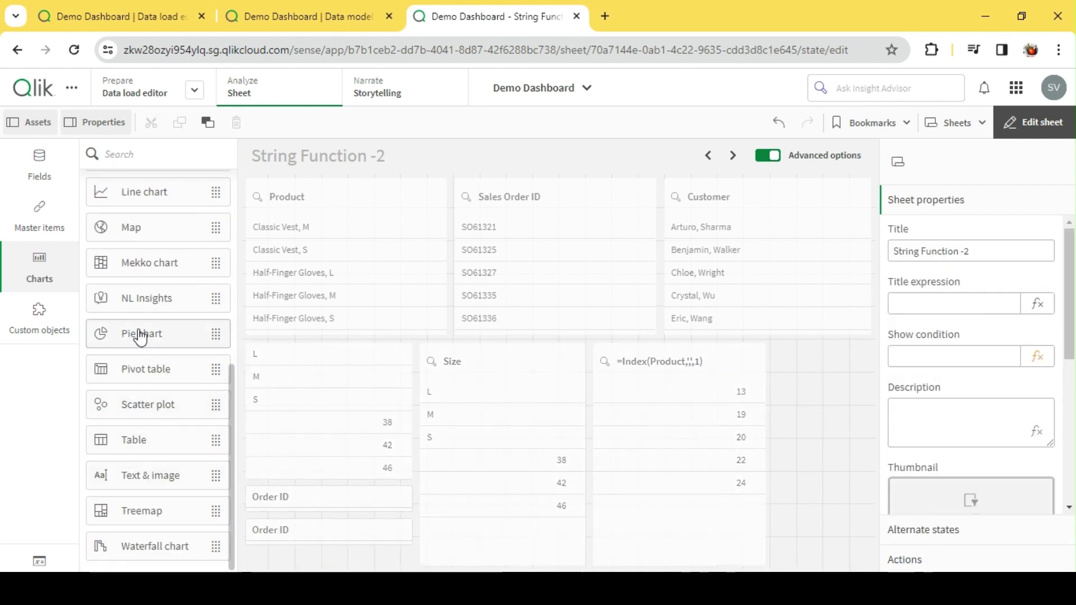
scroll(137, 332, up, 5)
scroll(140, 368, down, 3)
scroll(140, 367, down, 3)
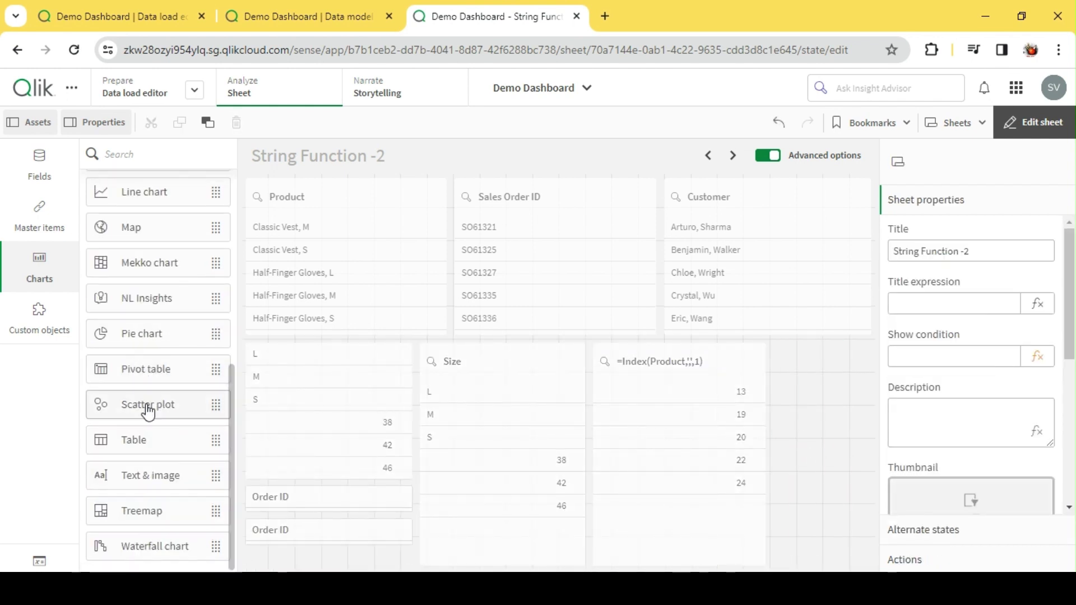
drag(148, 477, 821, 440)
Copy the Mid listbox's field expression Mid(Product,Index(Product,',',1)+1,3).
click(978, 275)
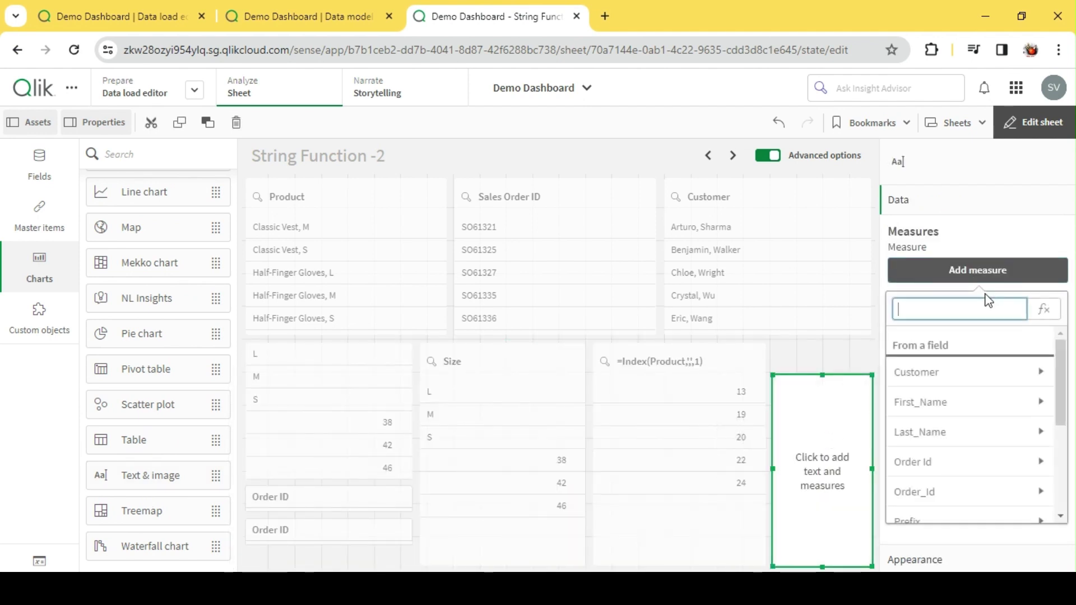
click(1041, 312)
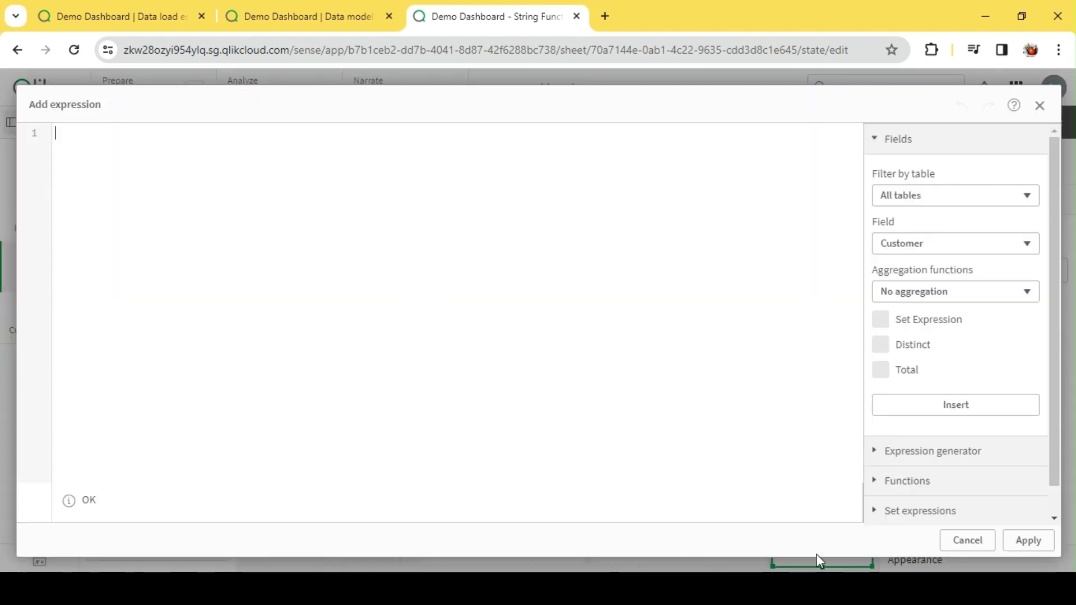
click(959, 540)
click(355, 402)
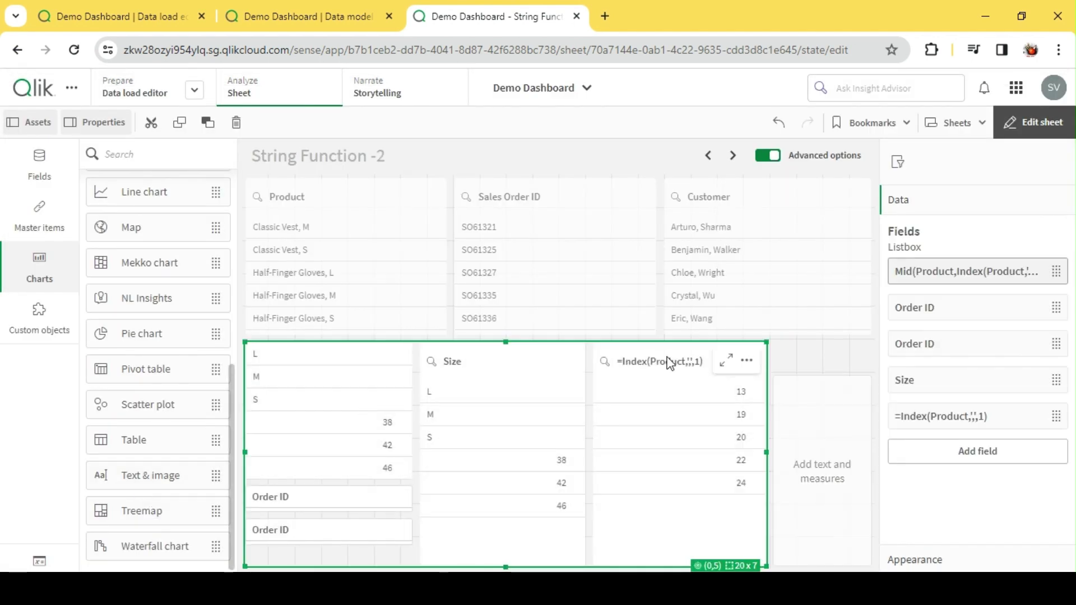
click(1000, 287)
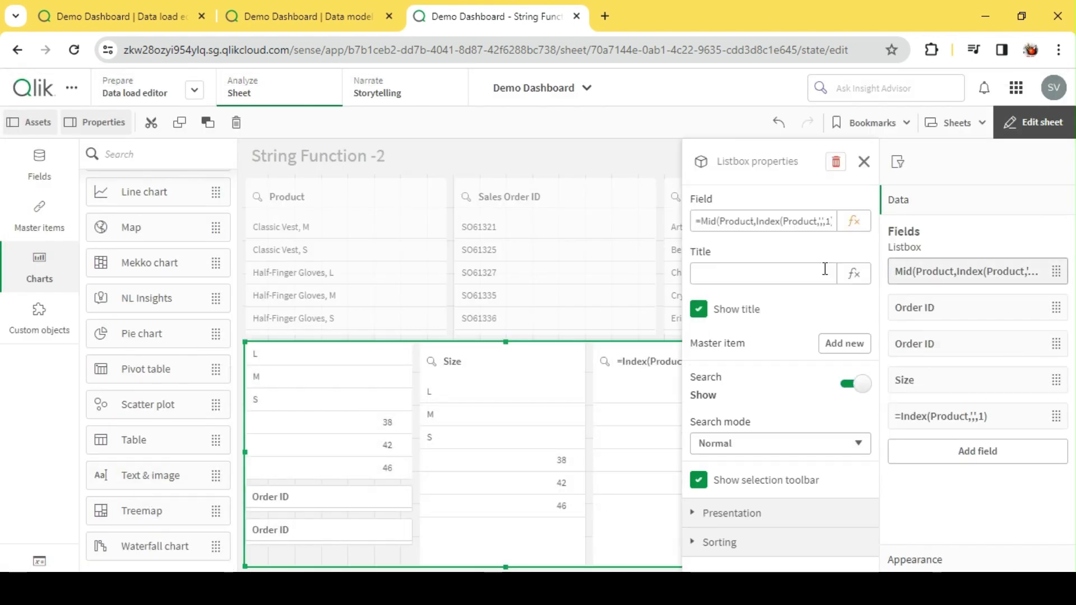
click(853, 220)
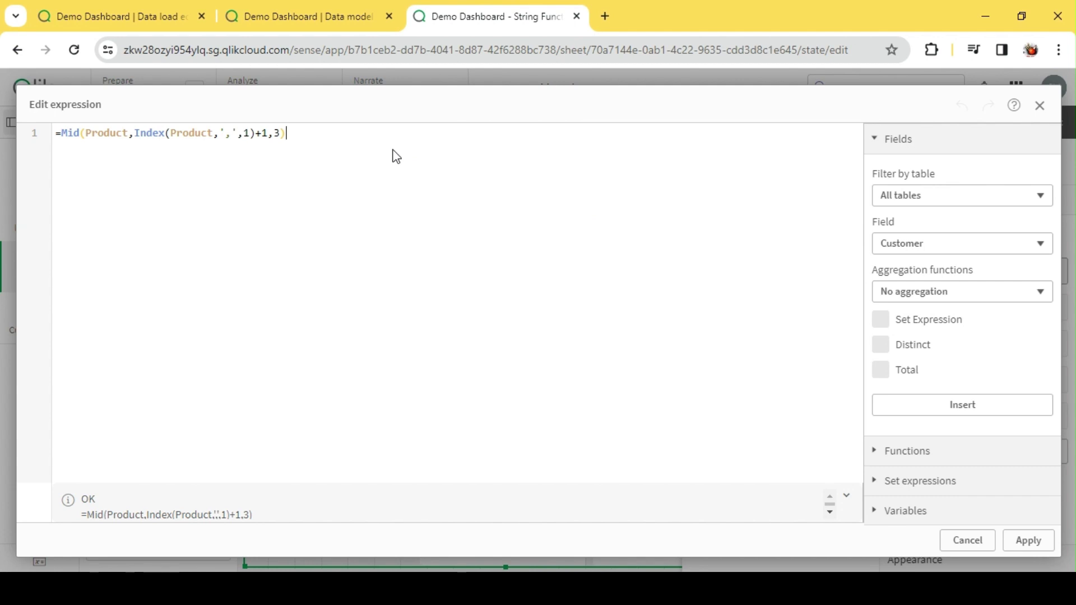
key(ctrl+a)
key(ctrl+c)
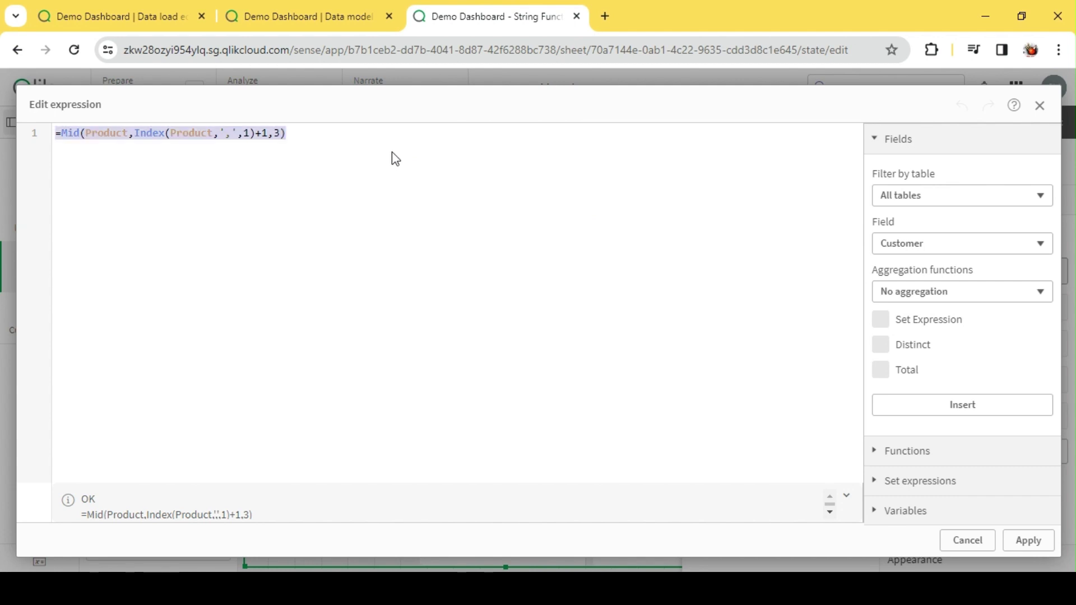
click(968, 542)
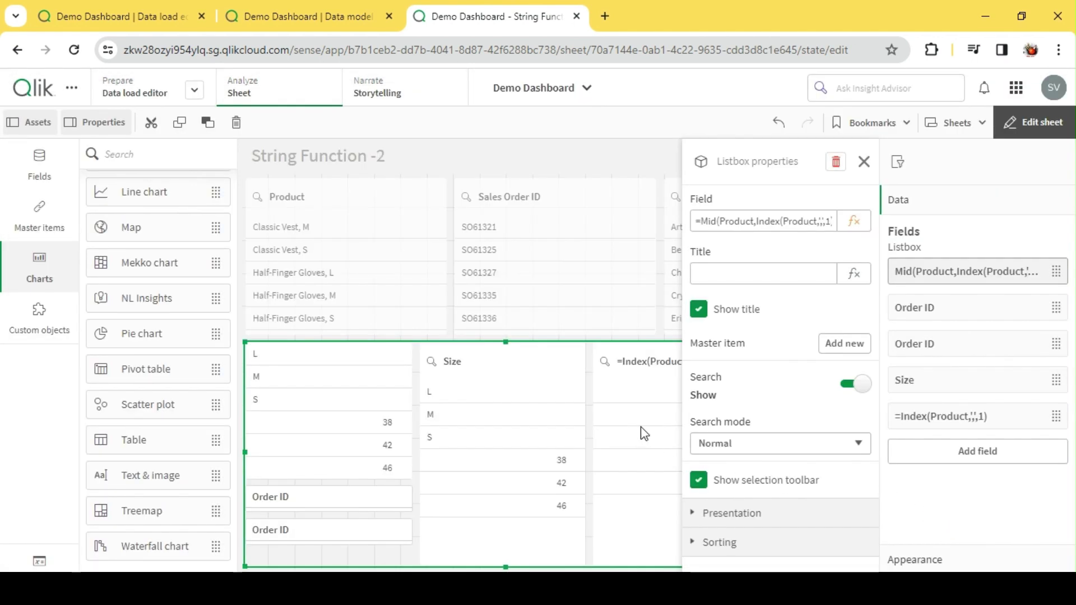
click(865, 163)
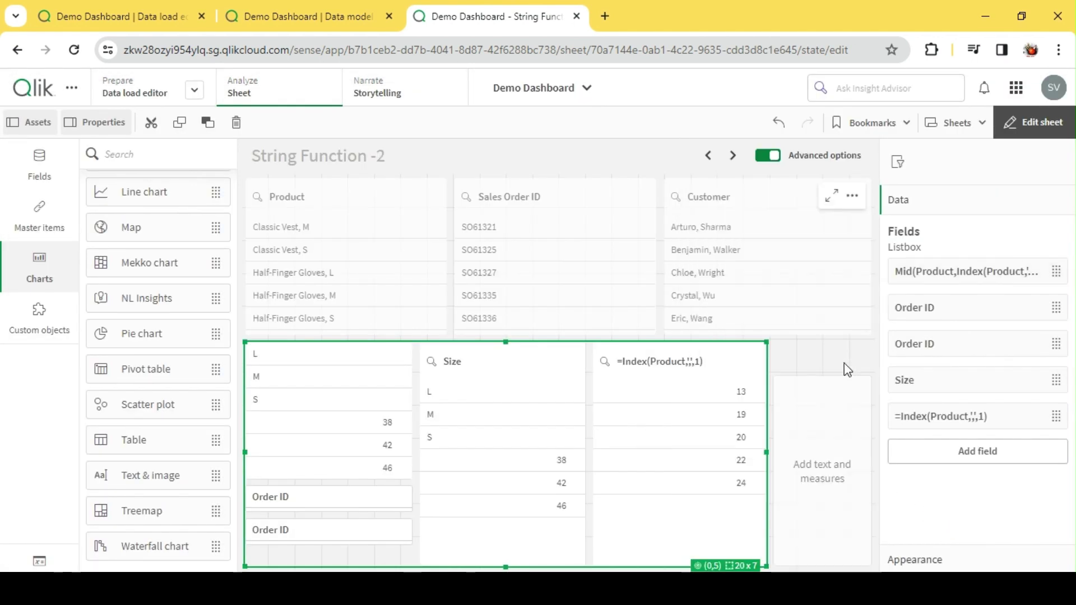
Give the text object the measure =Len(Mid(Product,Index(Product,',',1)+1,3)).
click(824, 423)
click(975, 273)
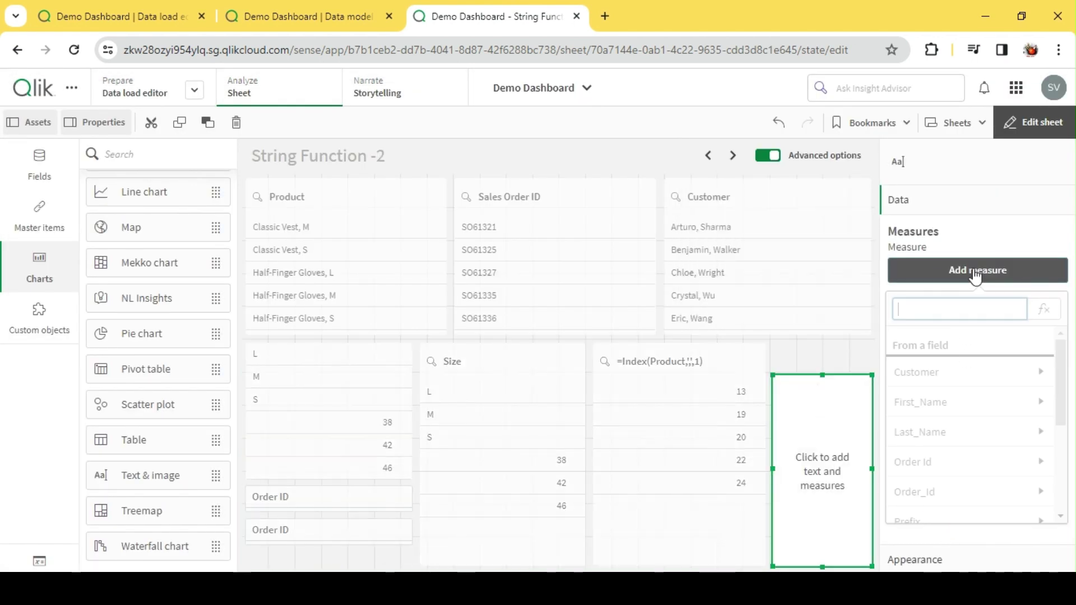
click(1043, 309)
key(ctrl+v)
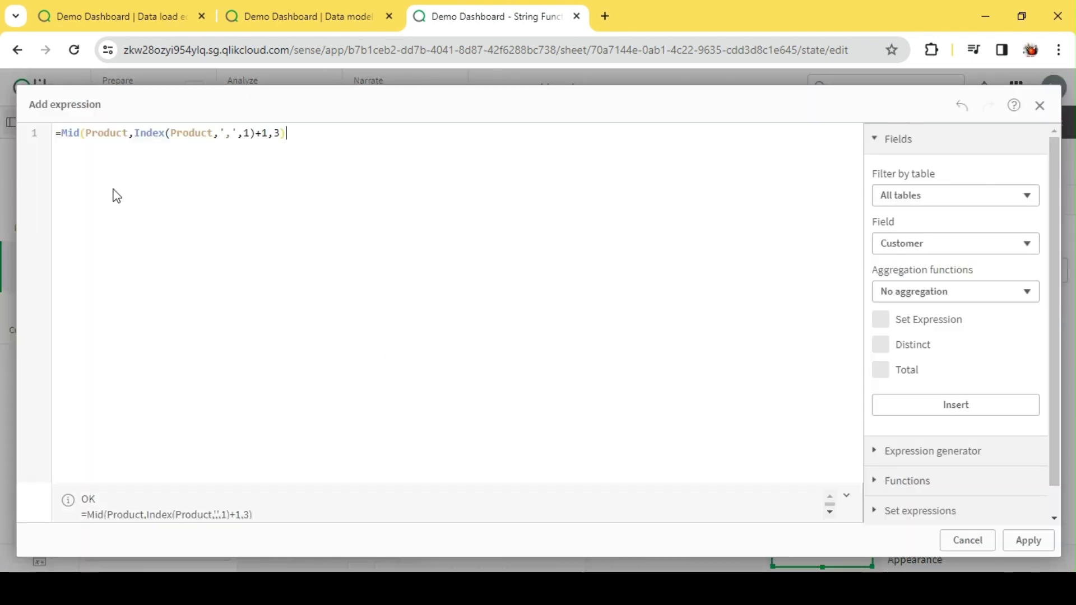
click(60, 133)
text(Len ( )
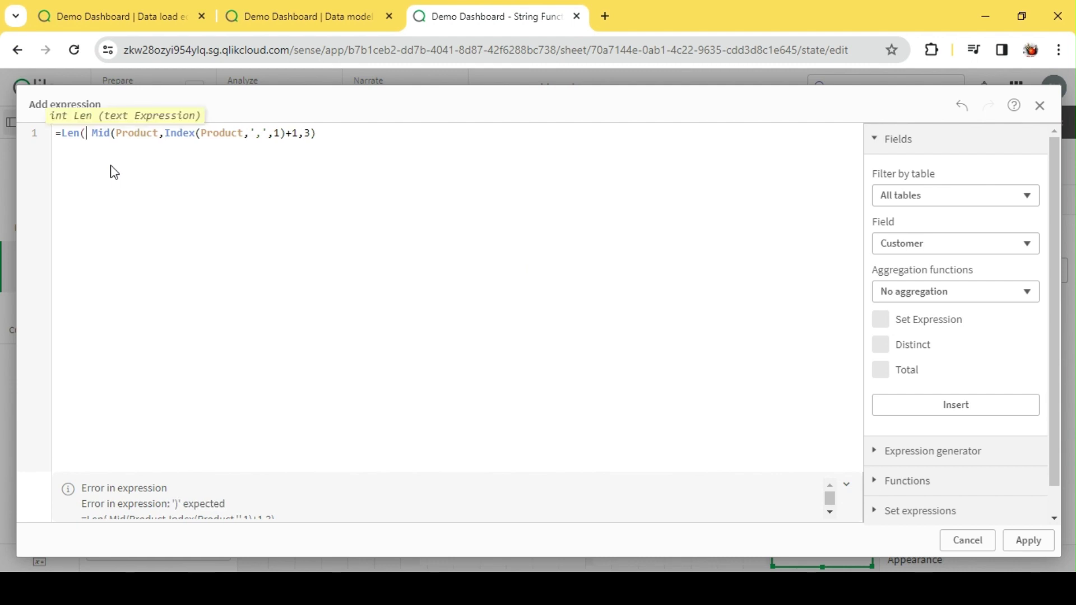
text())
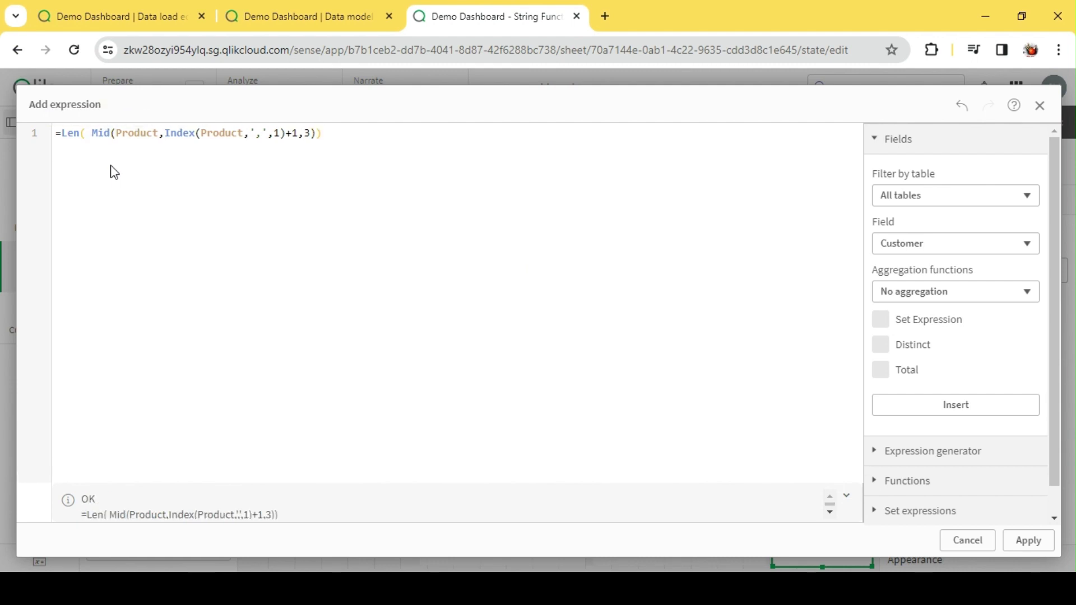
click(1029, 541)
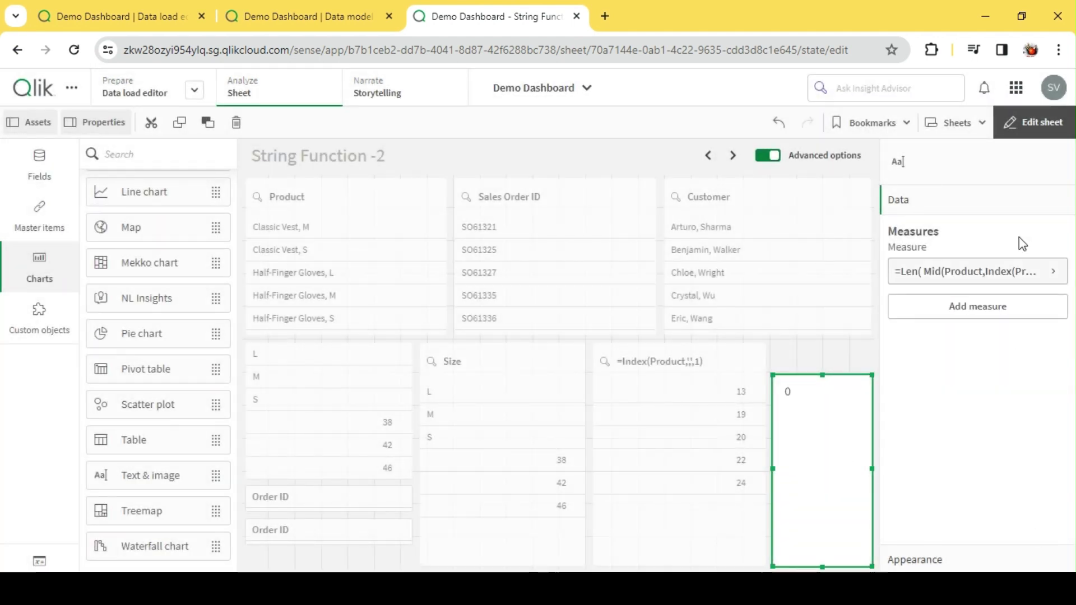
In analysis view, filter Product to Mountain-400-W Silver, 38 so the Len measure reads 3.
click(1036, 124)
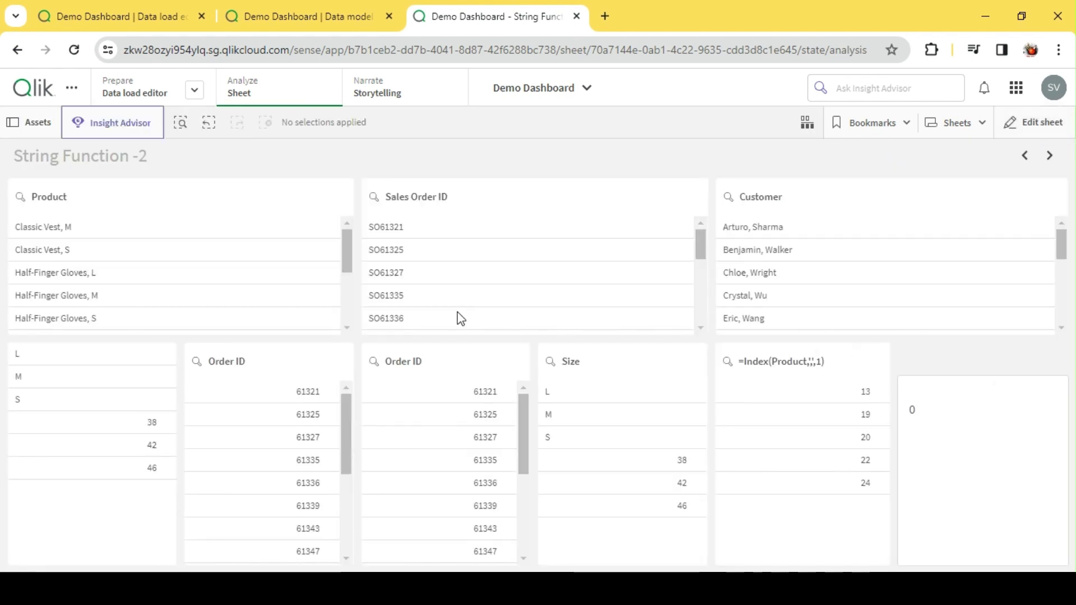
click(69, 226)
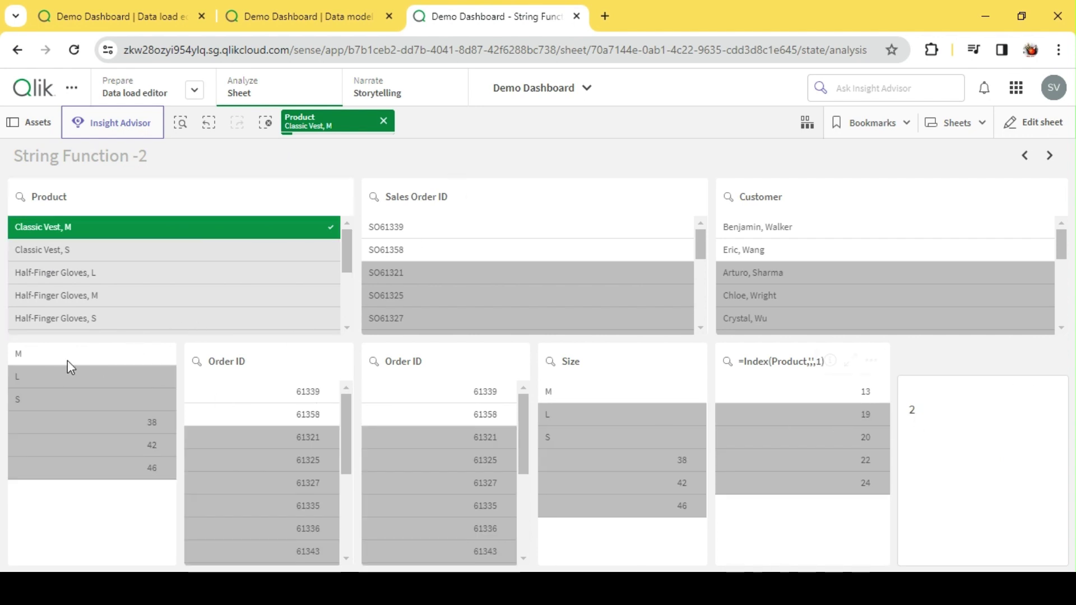
click(23, 356)
click(22, 355)
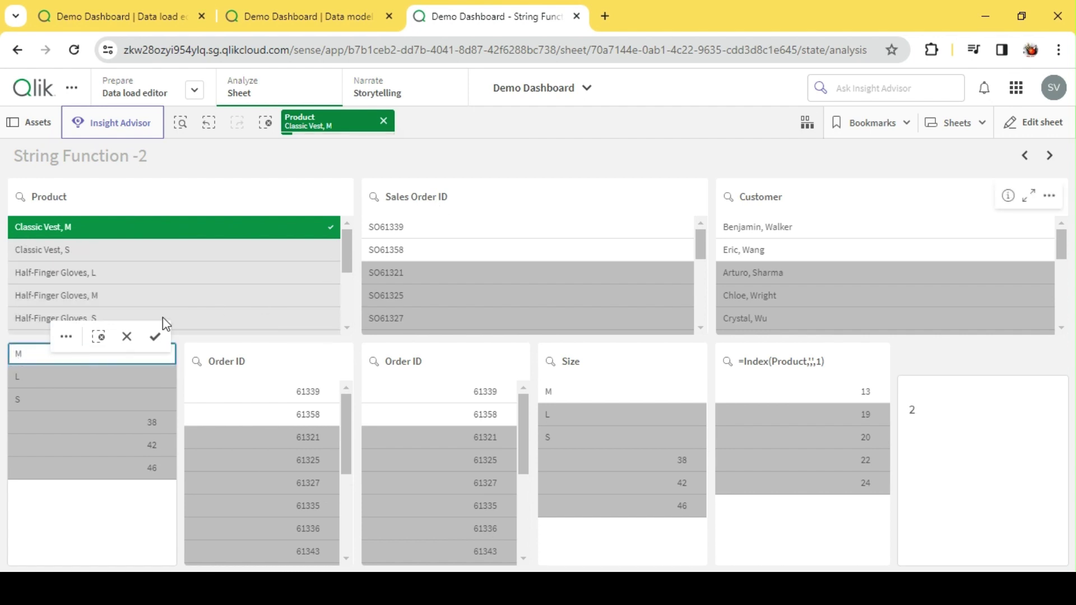
click(209, 200)
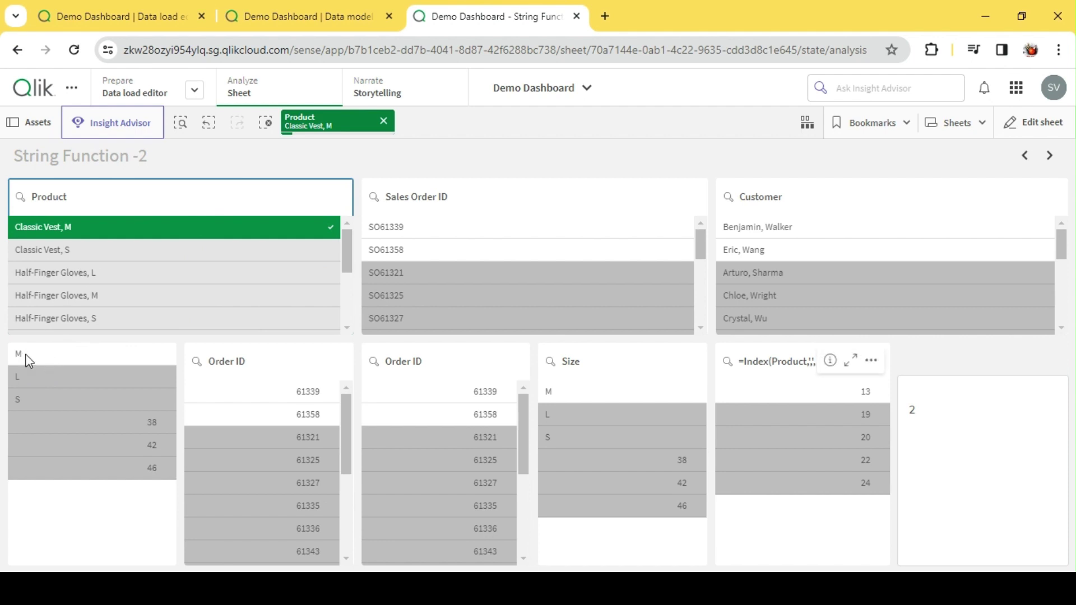
click(67, 228)
scroll(126, 264, down, 5)
click(107, 256)
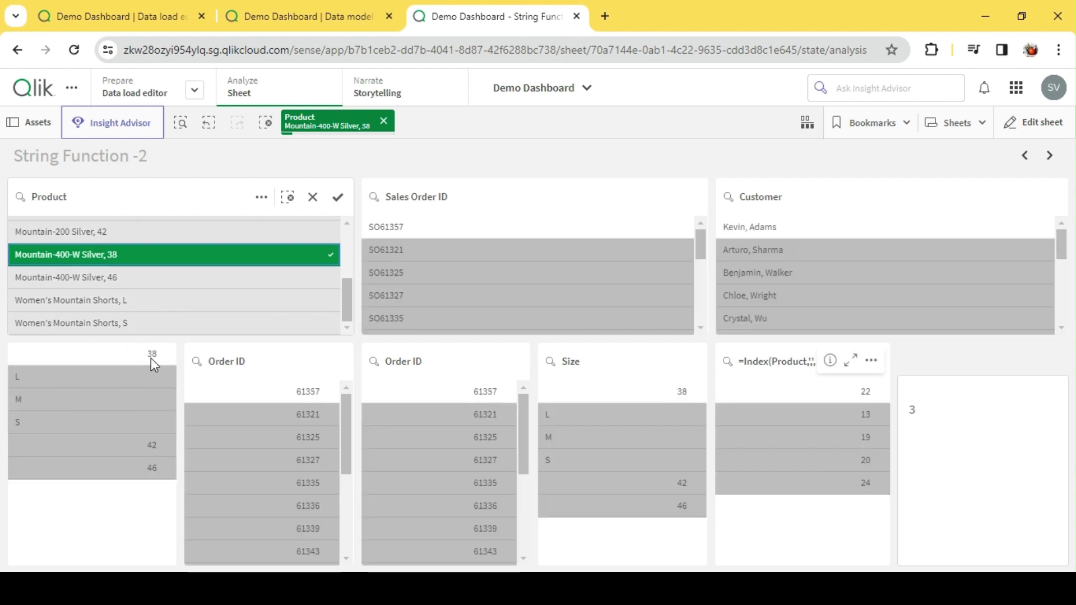
click(922, 418)
Change the measure to =Len(Trim(Mid(Product,Index(Product,',',1)+1,3))), which now shows 2.
click(1029, 130)
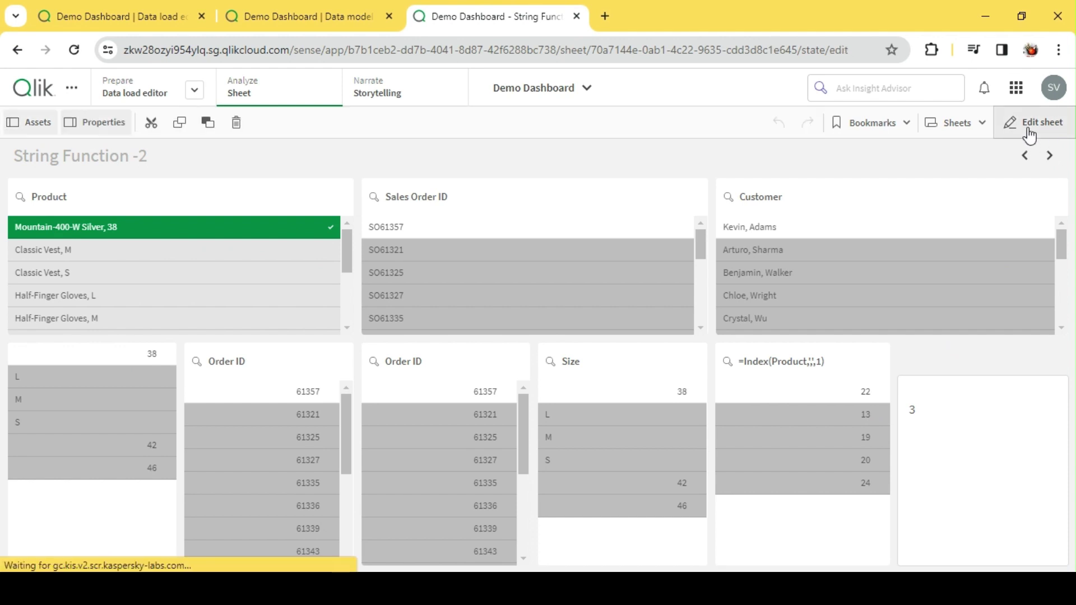
click(990, 271)
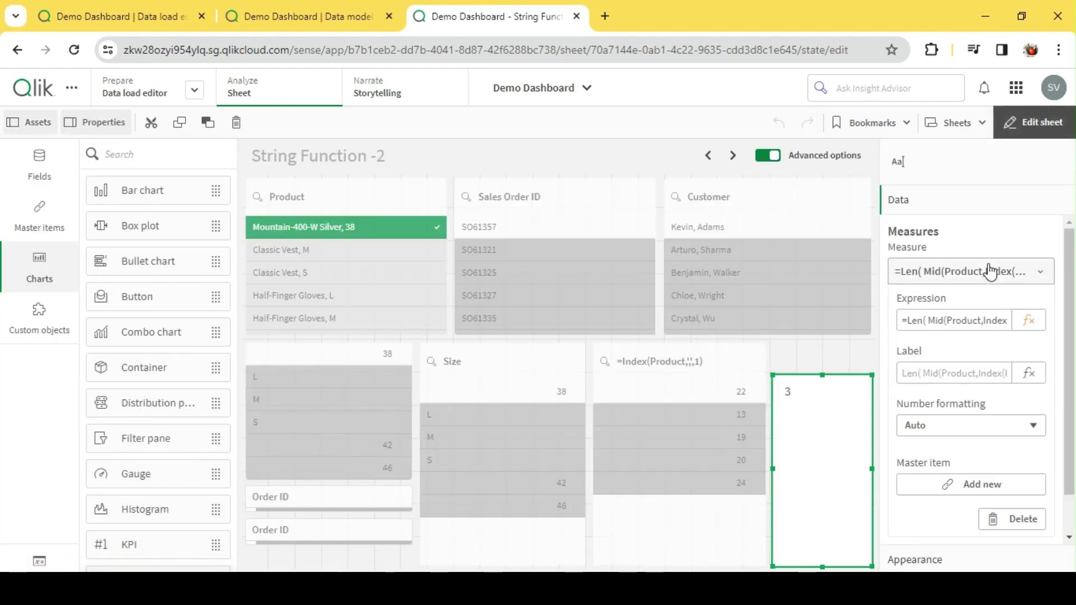
click(1037, 322)
click(88, 133)
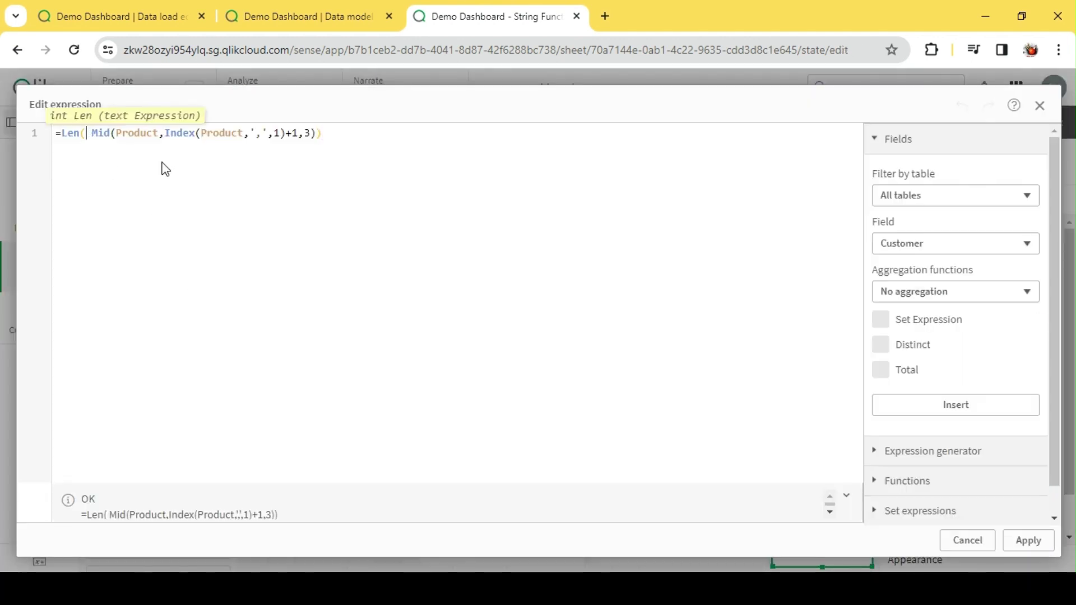
text(Trim)
key(BackSpace)
key(BackSpace)
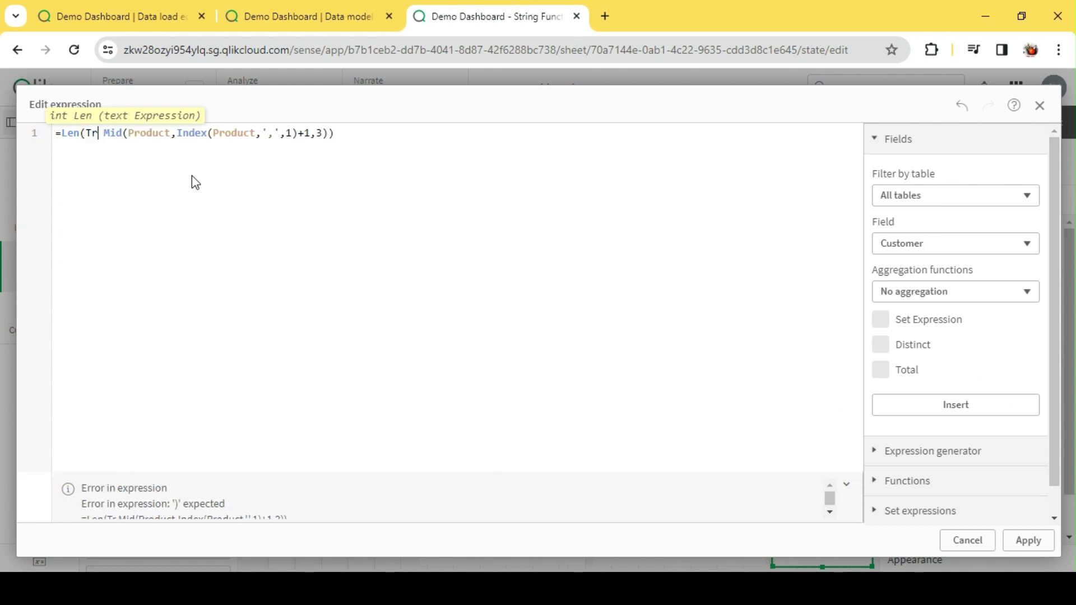
text(im()
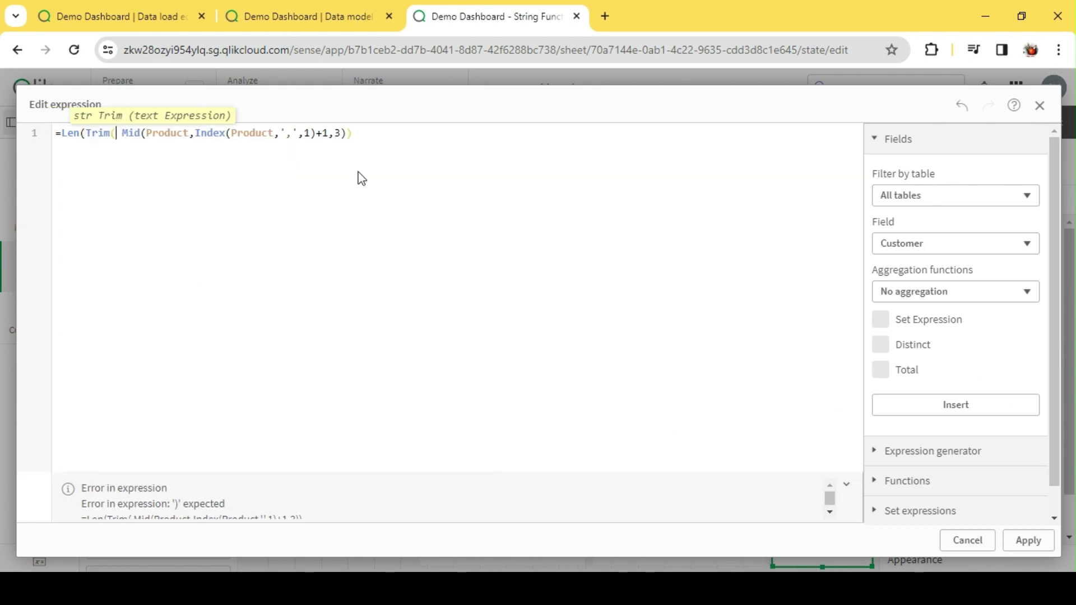
click(343, 133)
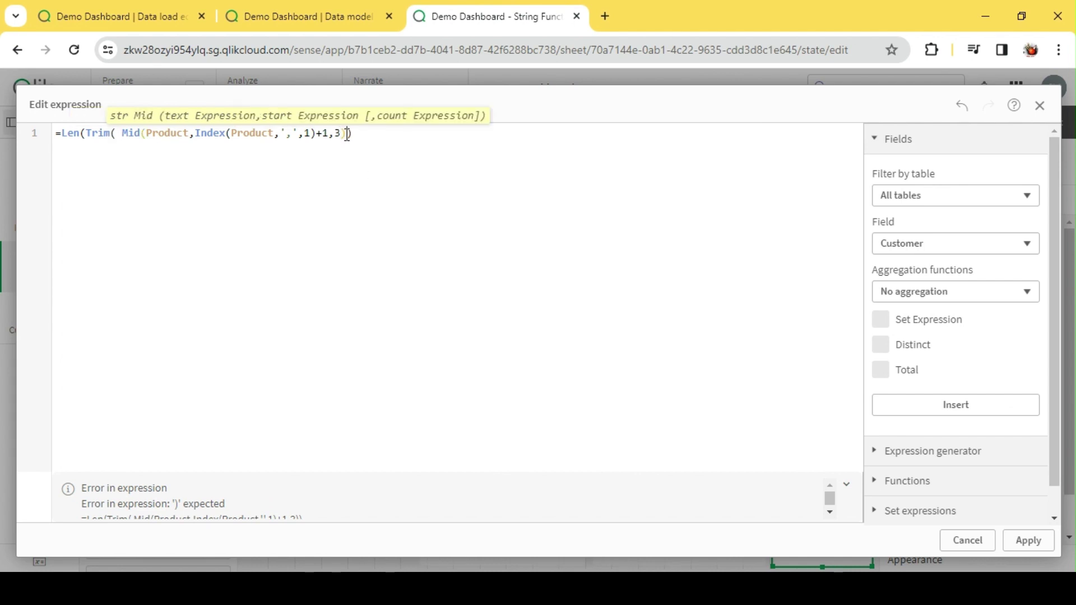
text()))
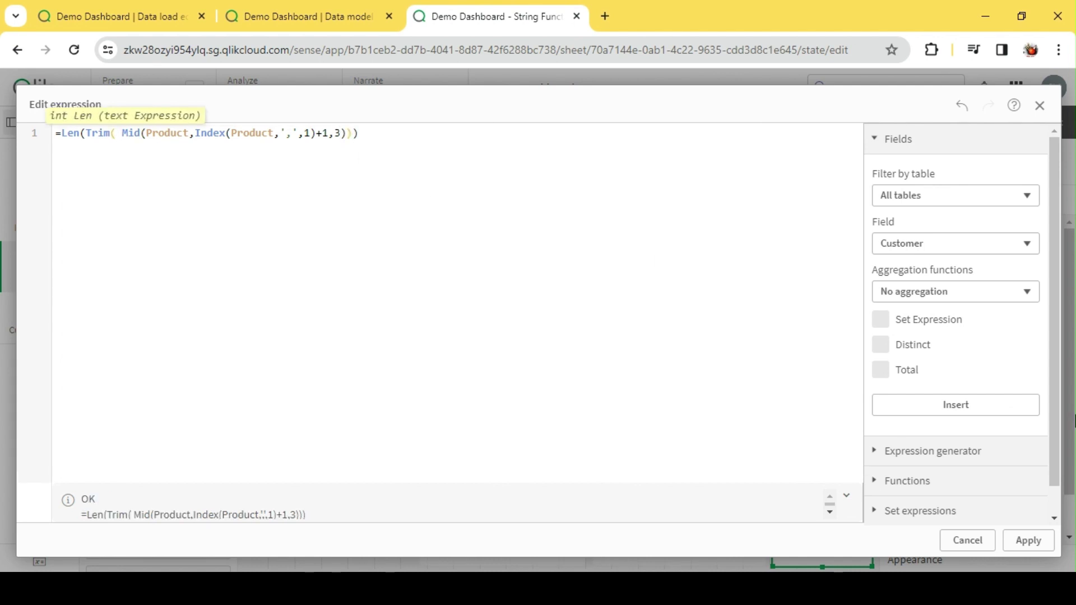
click(1028, 542)
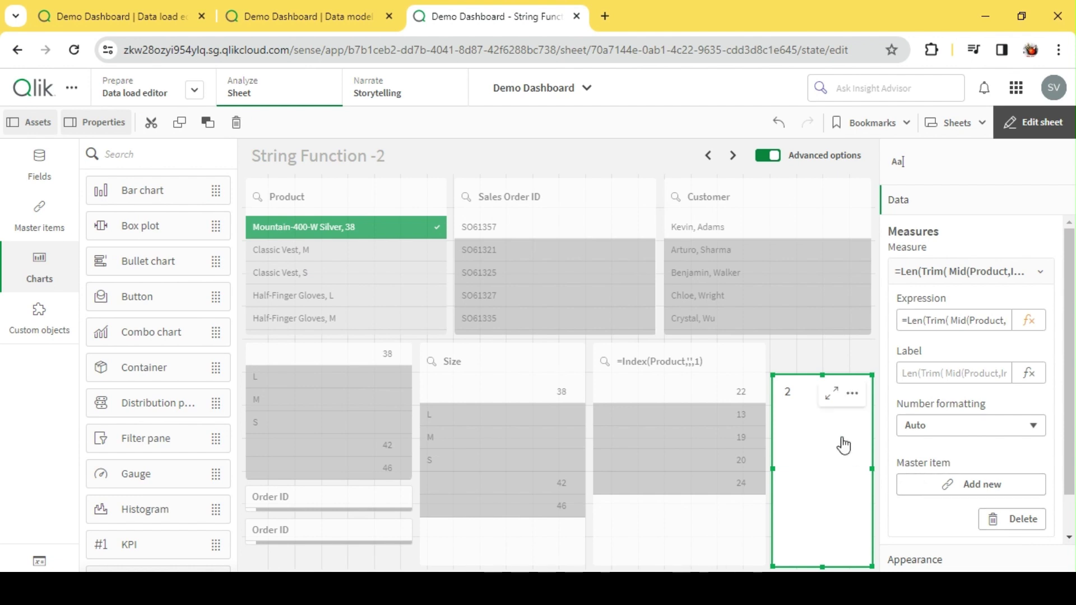
click(1034, 123)
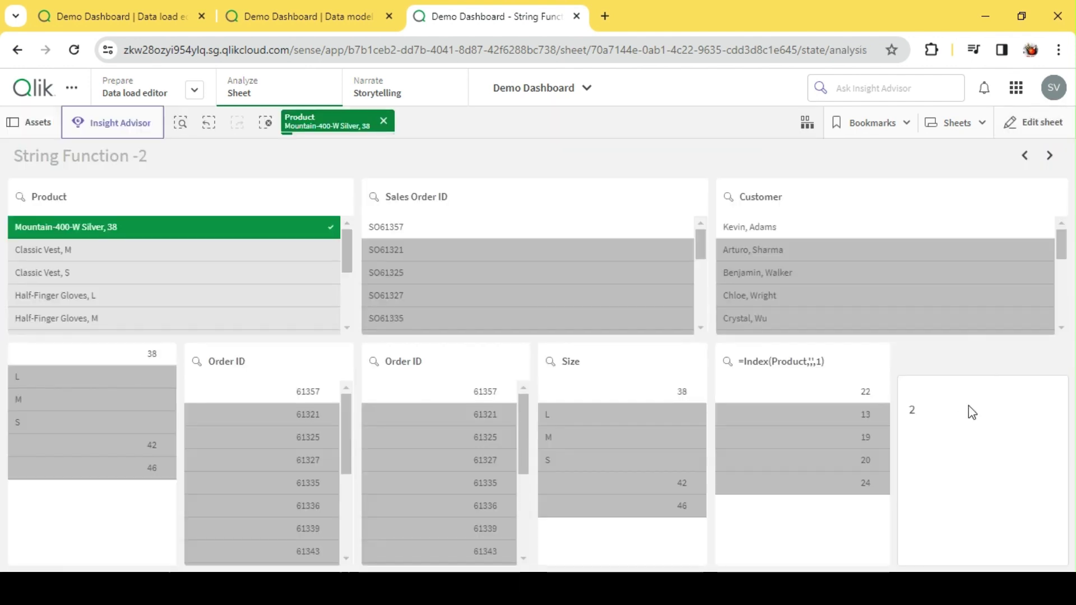
Replace the Mountain-400-W Silver, 38 selection with Classic Vest, M in Product.
mouse_move(923, 429)
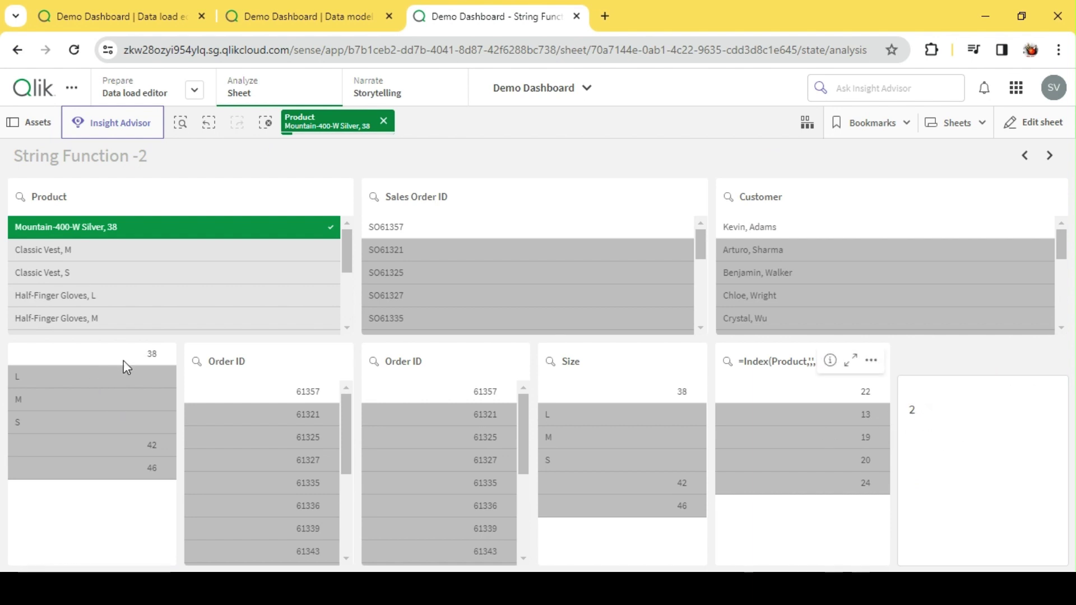
click(160, 229)
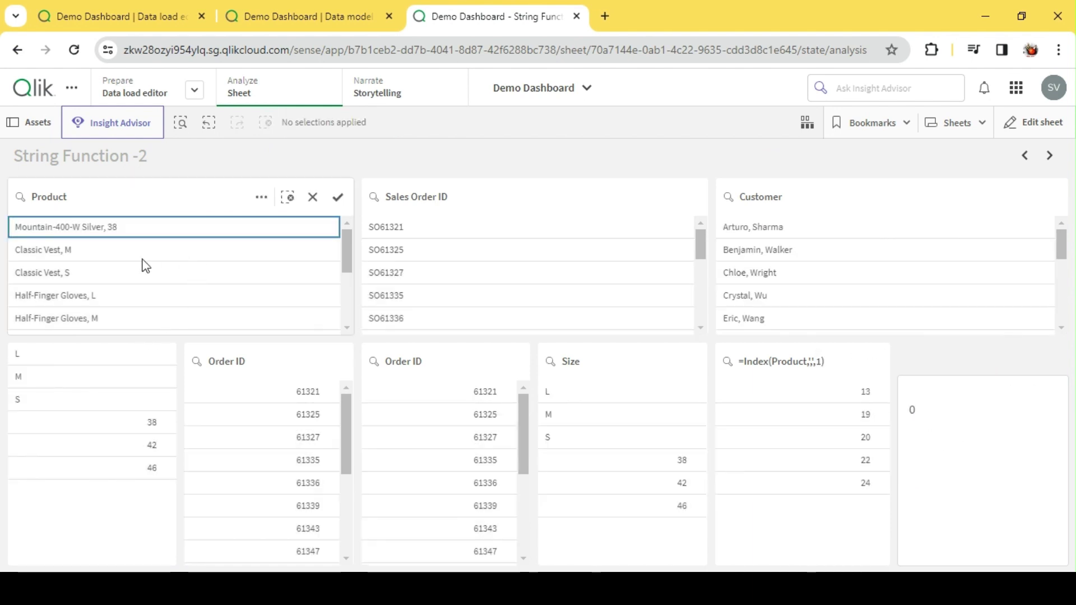
click(121, 252)
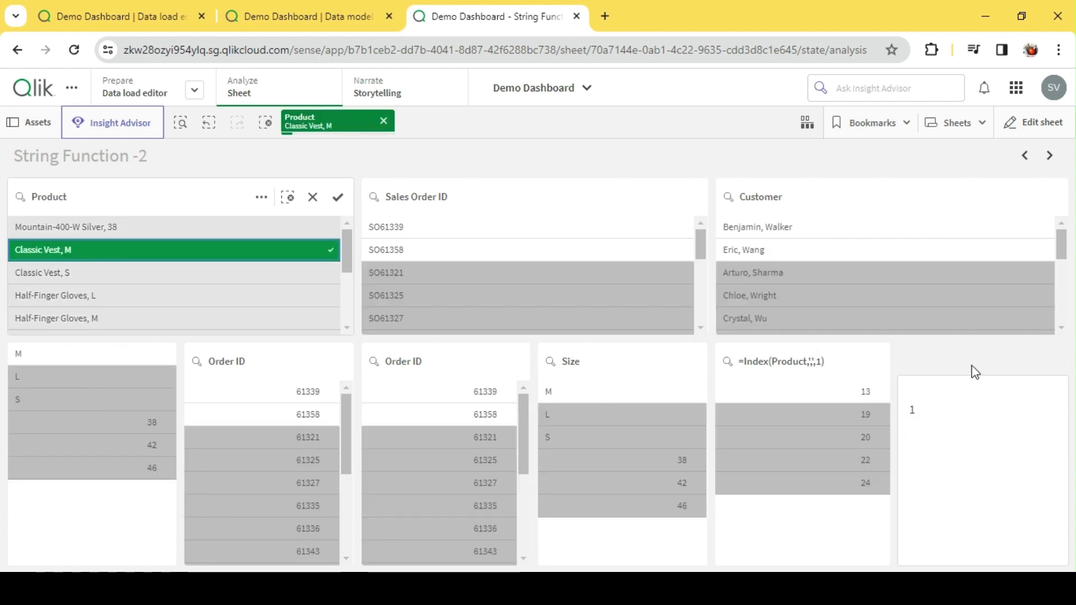
Inspect the Mid listbox's field expression in the editor, then return to analysis view.
click(1034, 122)
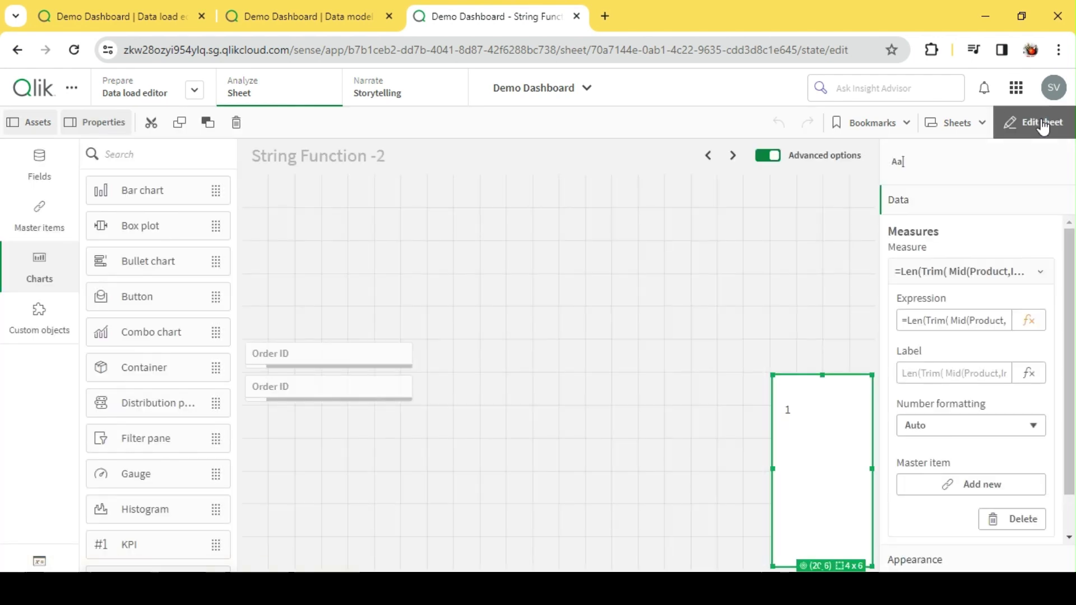
click(317, 356)
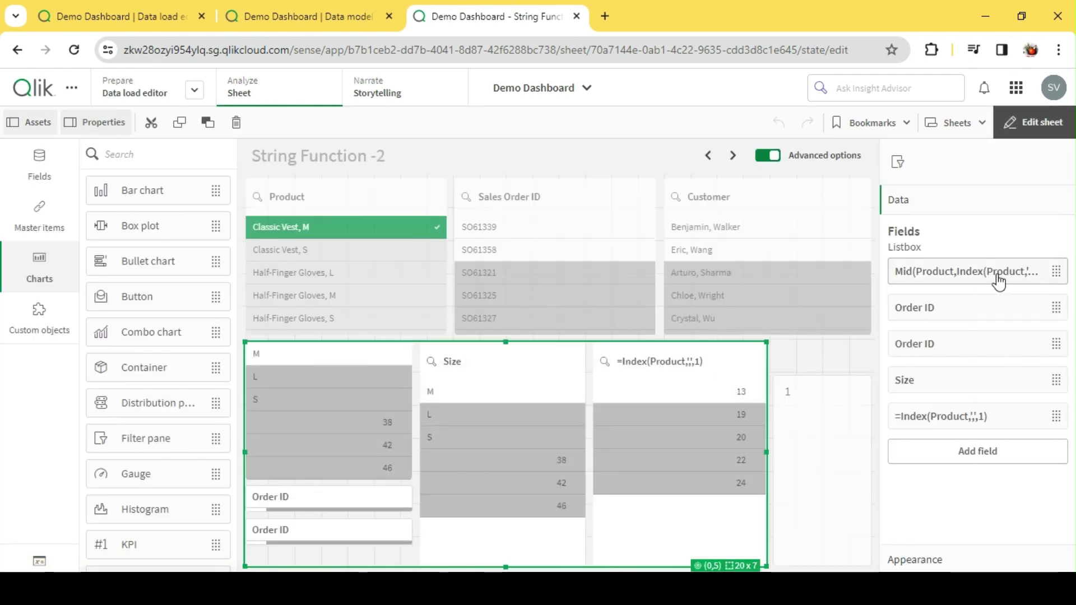
click(930, 277)
click(854, 220)
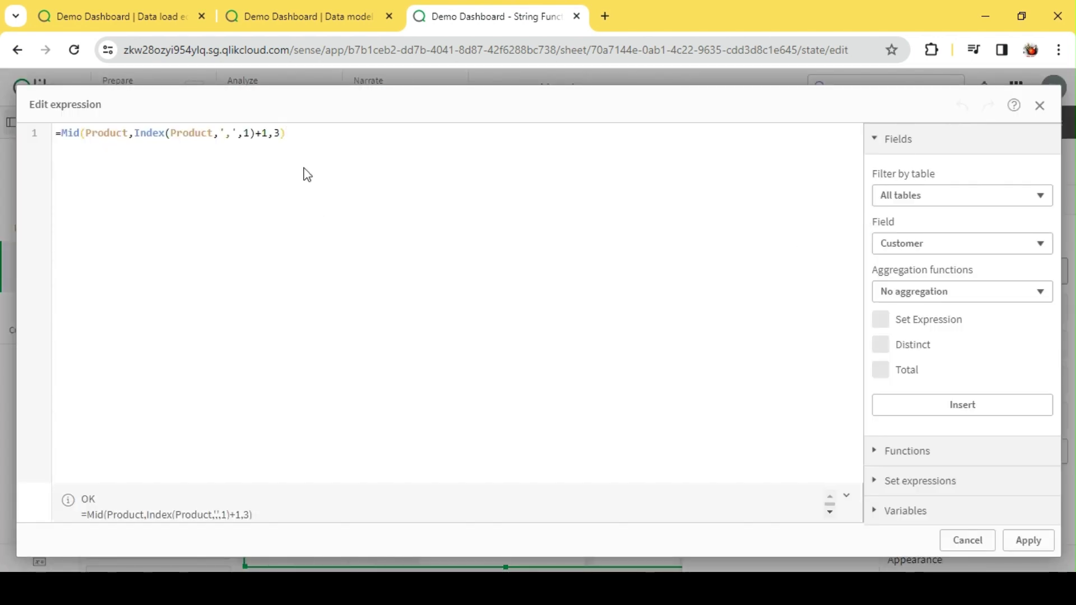
click(277, 133)
click(1028, 540)
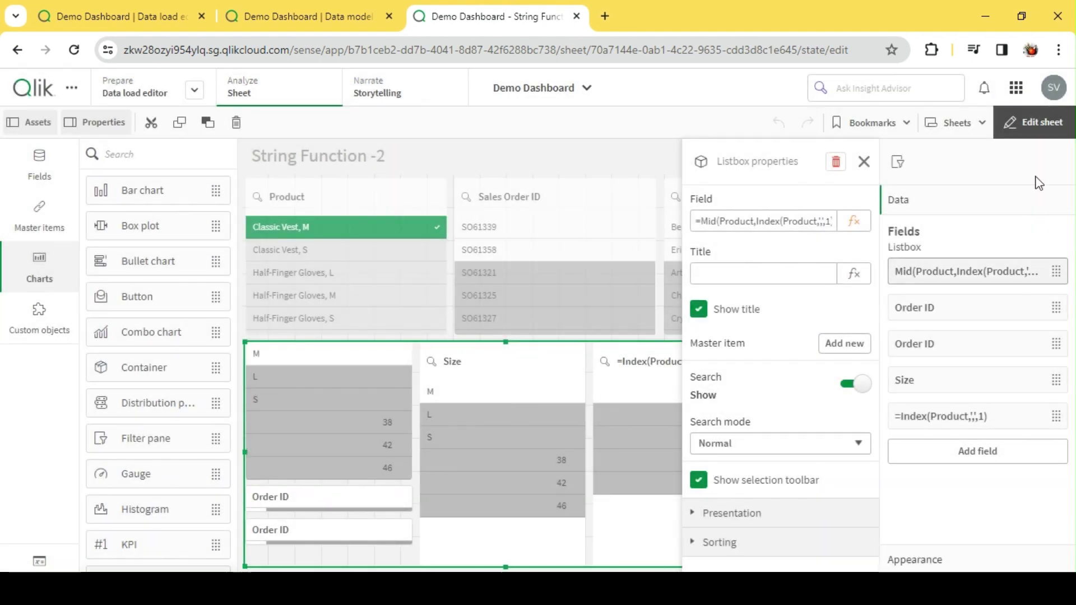
click(1029, 128)
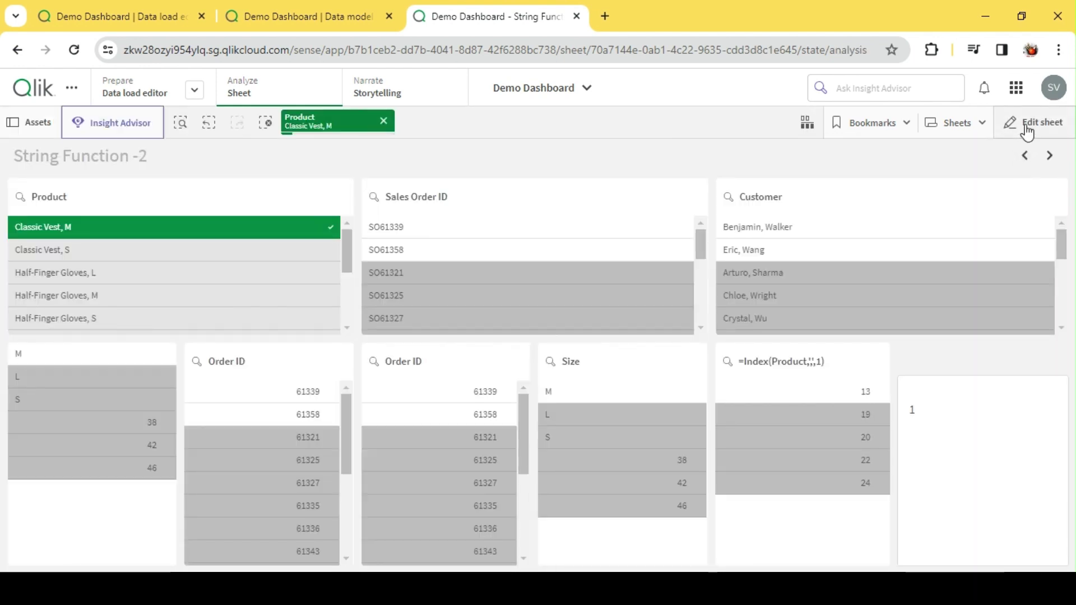
click(1028, 126)
click(1027, 128)
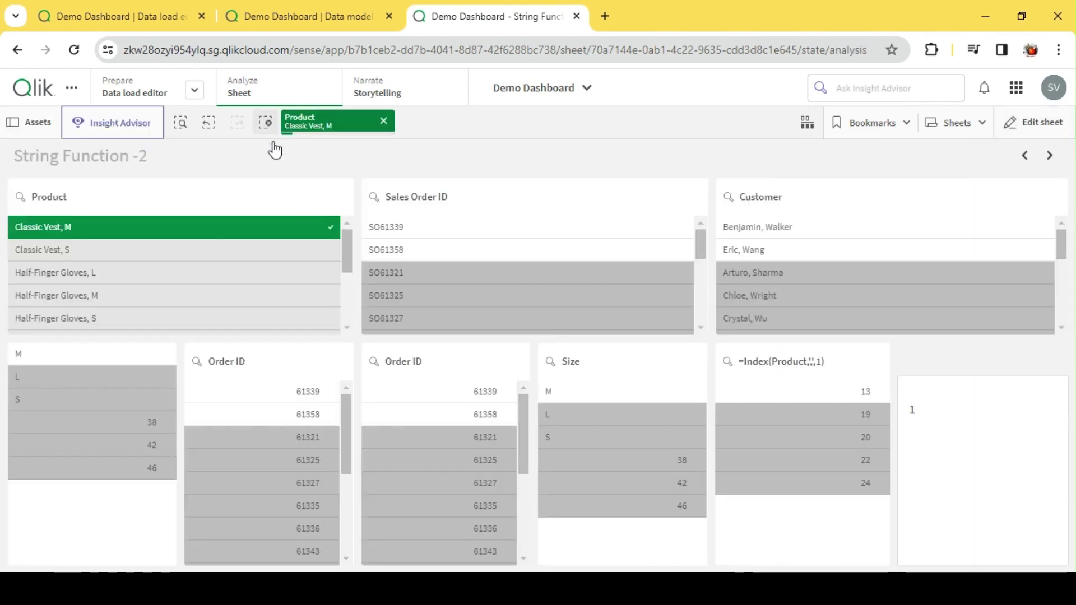
Title the Mid listbox with its field expression, without the leading equals sign.
click(1033, 124)
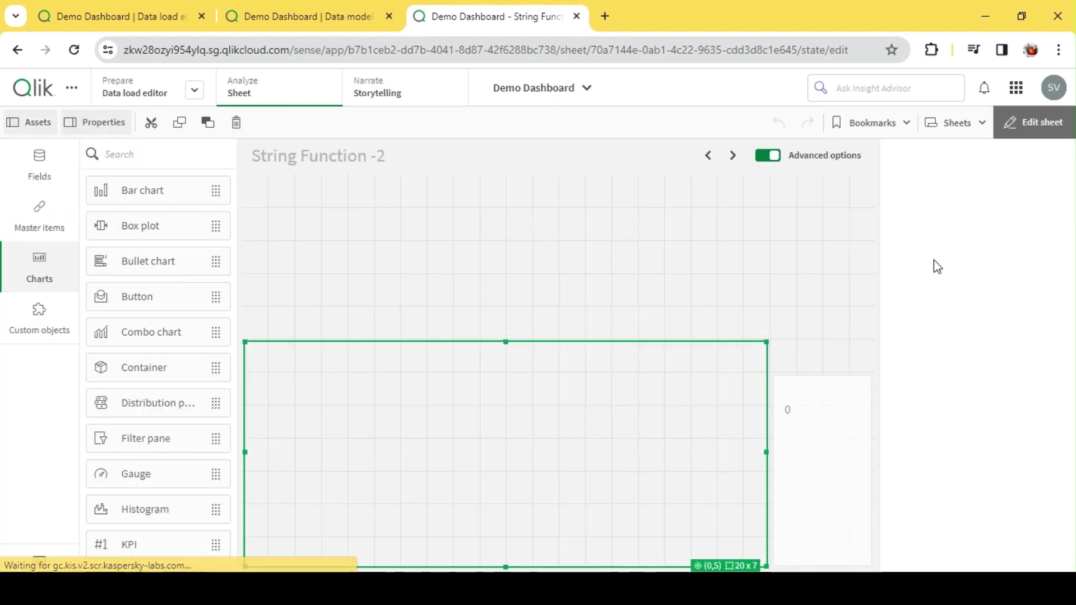
click(925, 282)
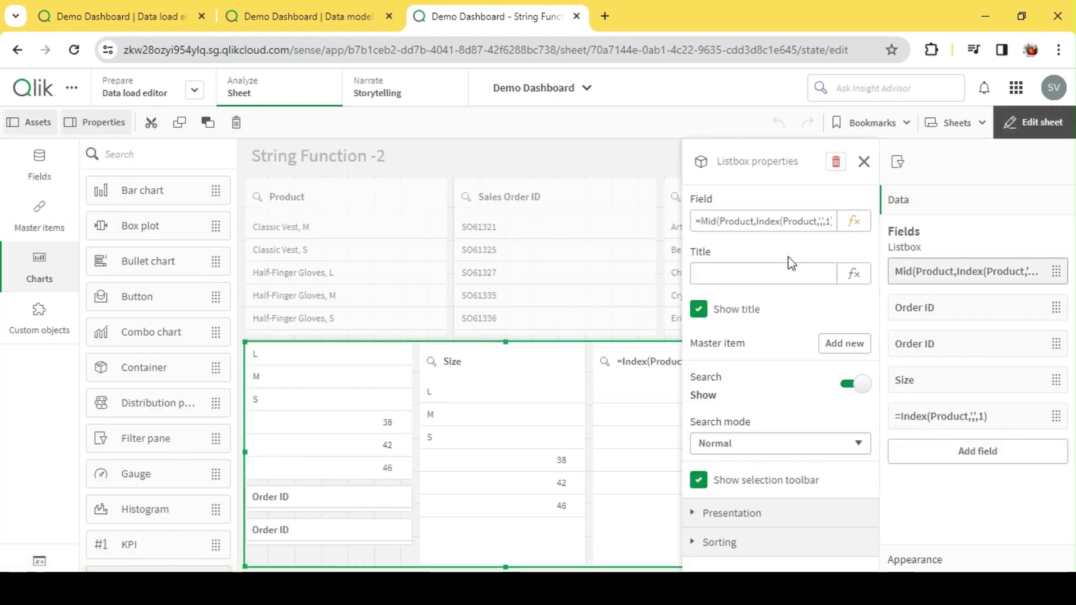
key(ctrl+a)
key(ctrl+c)
click(727, 275)
key(ctrl+v)
key(Home)
key(Delete)
click(1033, 122)
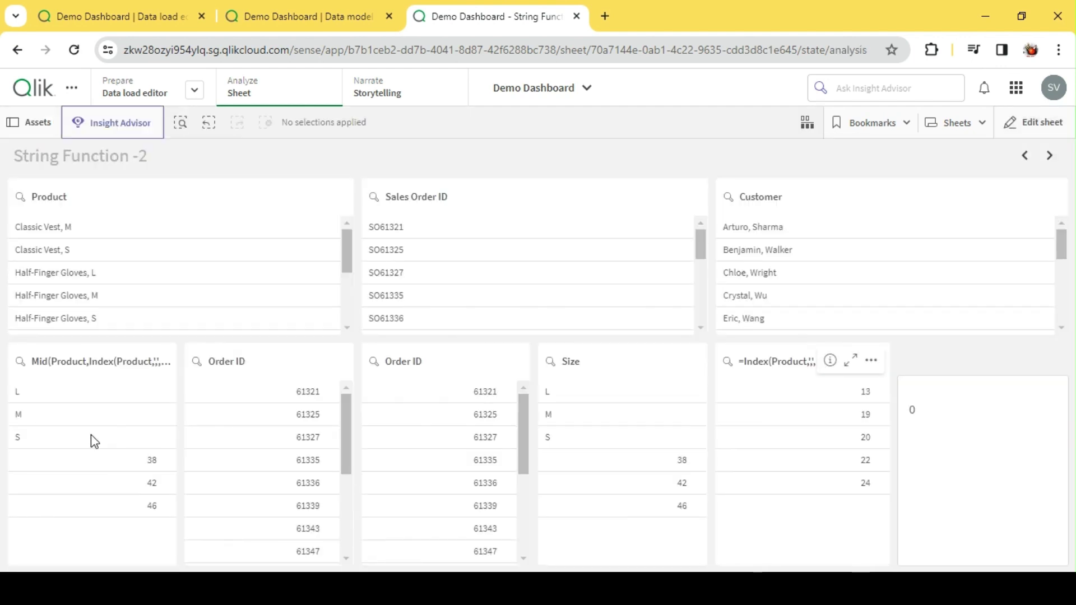
Open the Order ID listboxes' properties in the lower filter pane.
click(1025, 123)
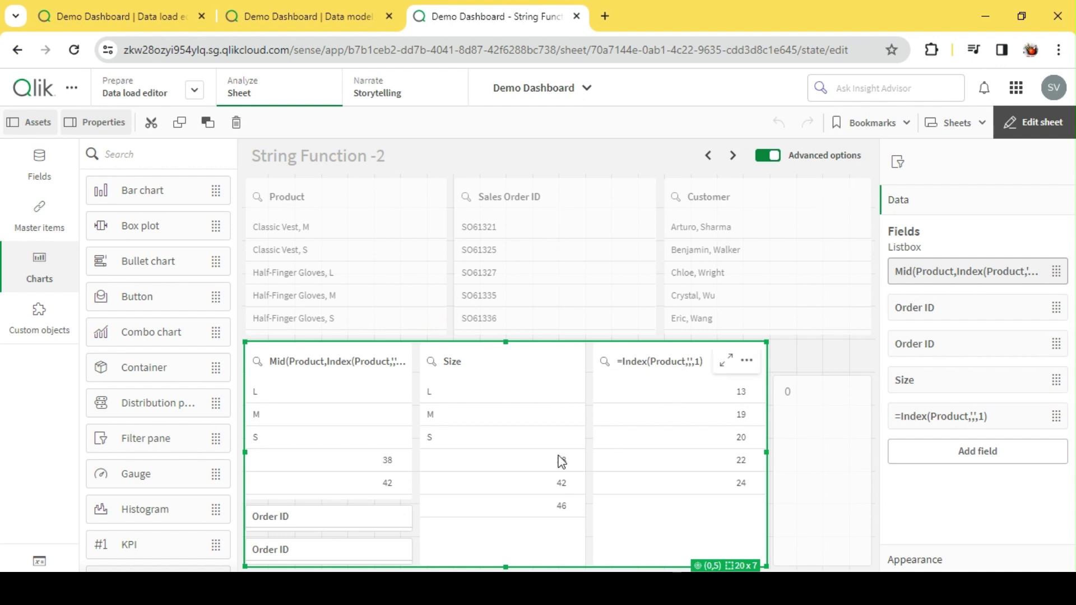
click(549, 199)
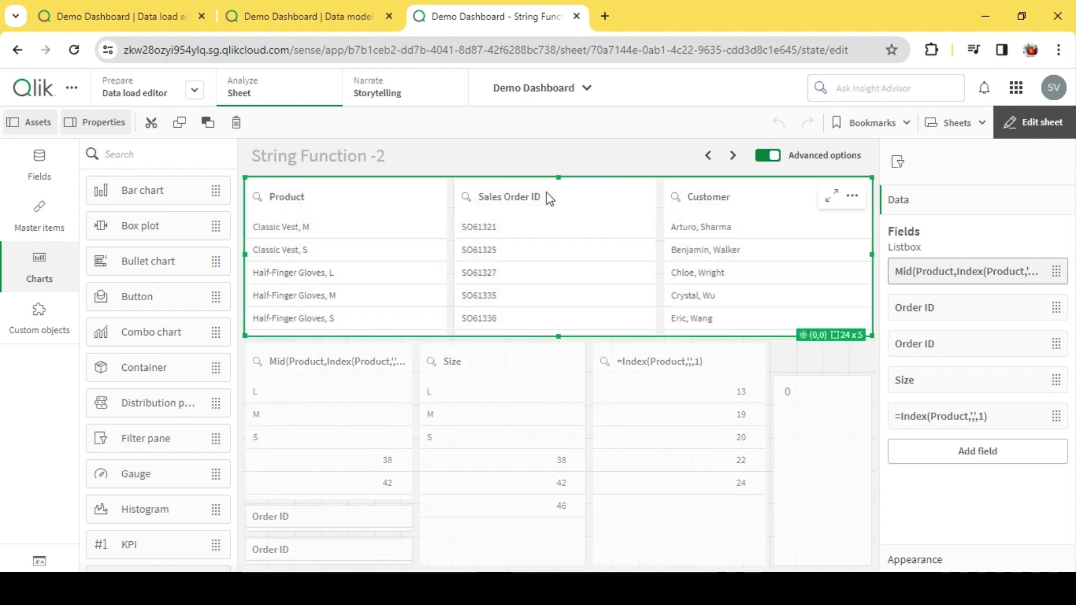
click(956, 310)
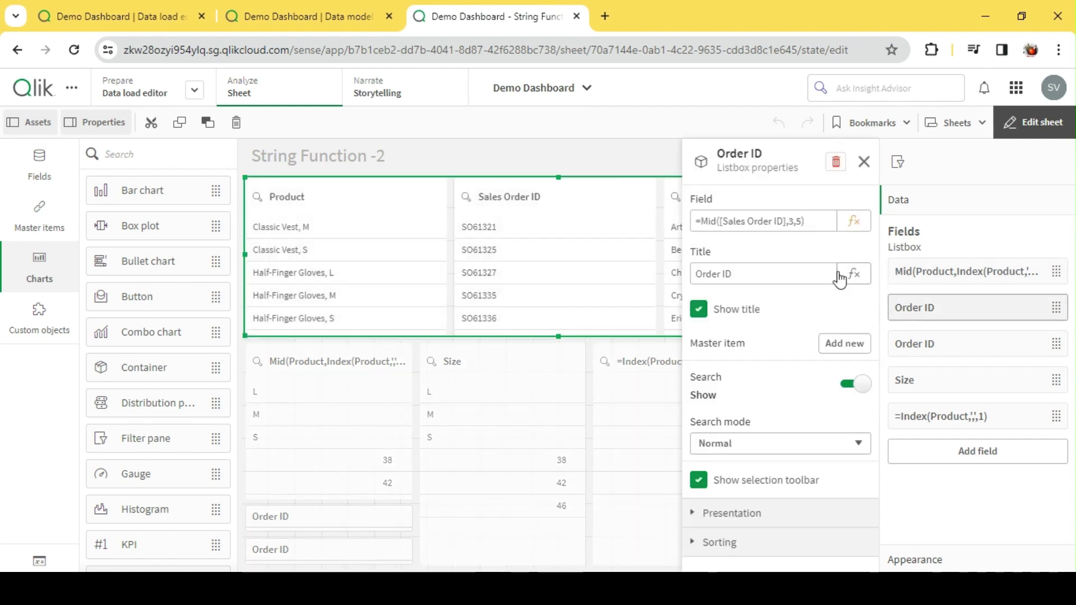
key(Escape)
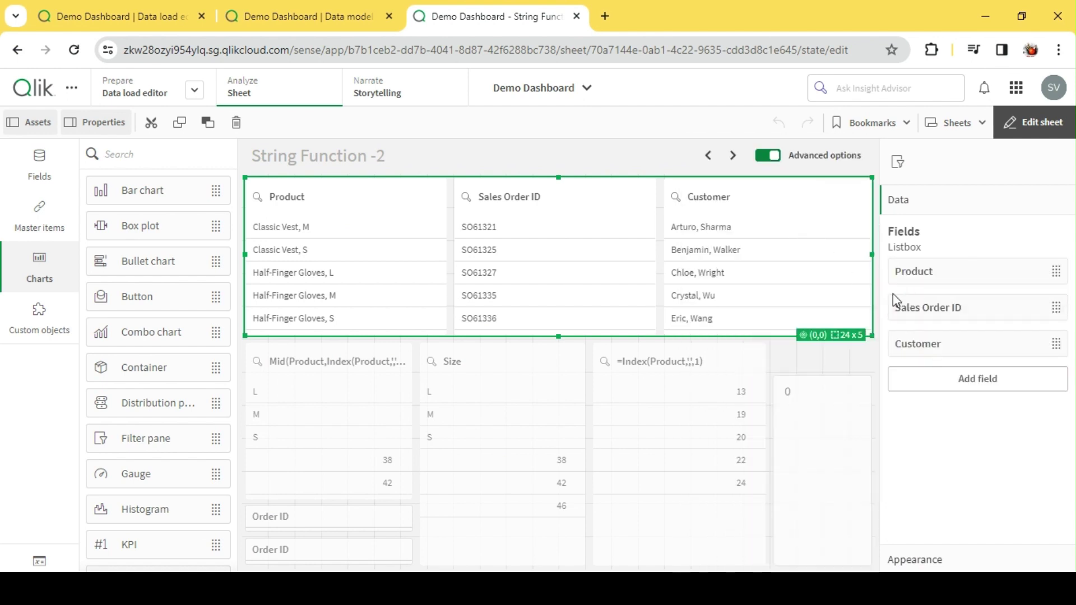
click(530, 386)
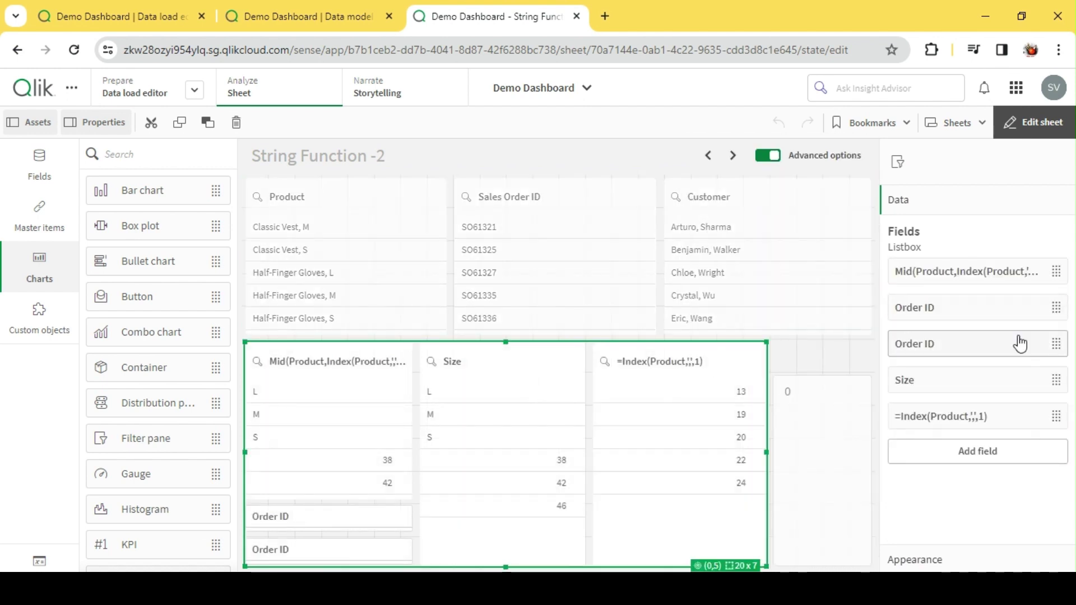
click(973, 315)
click(958, 347)
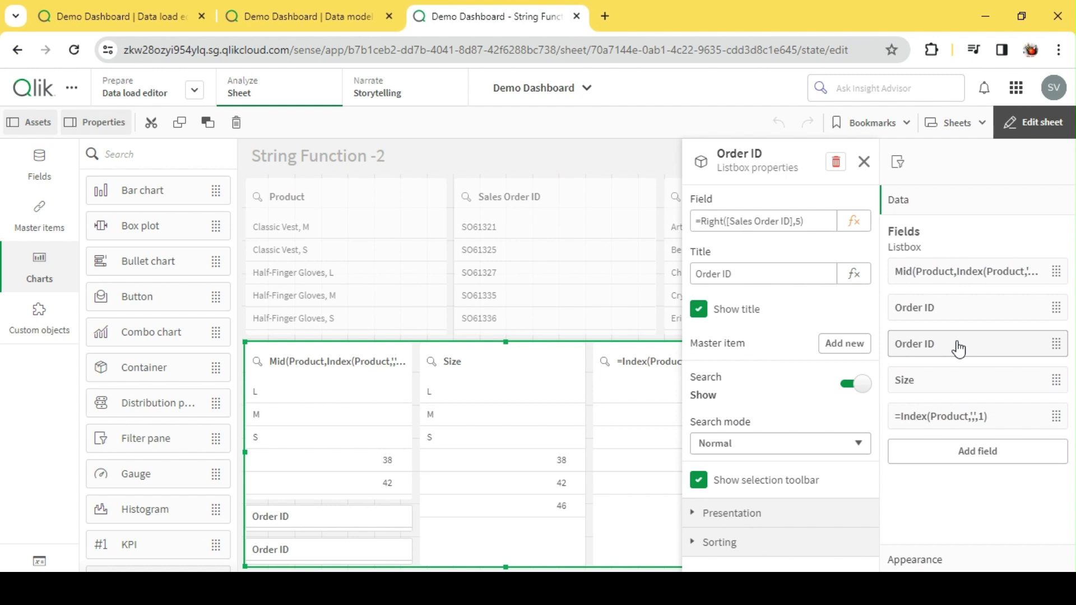
click(949, 310)
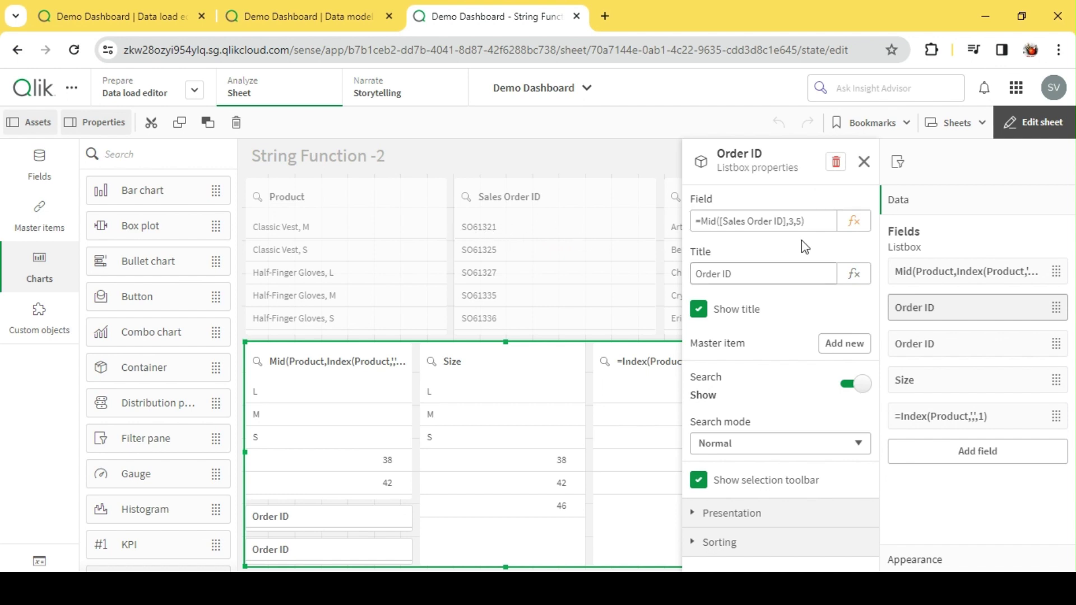
Compare the Mid([Sales Order ID],3,5) and Right([Sales Order ID],5) expressions, then close properties.
drag(807, 221, 696, 220)
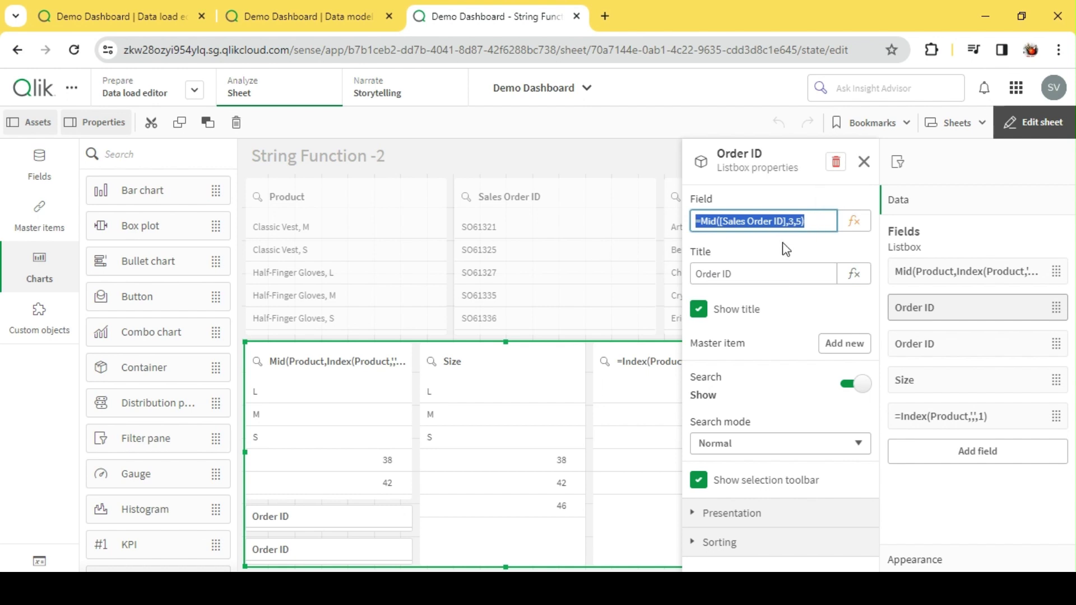
click(795, 224)
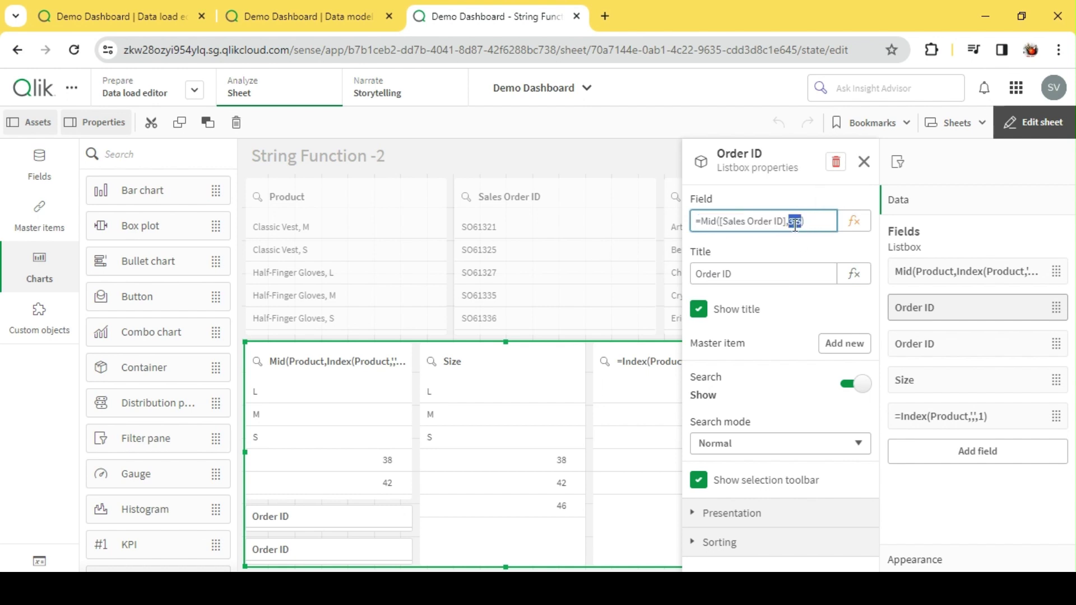
click(962, 351)
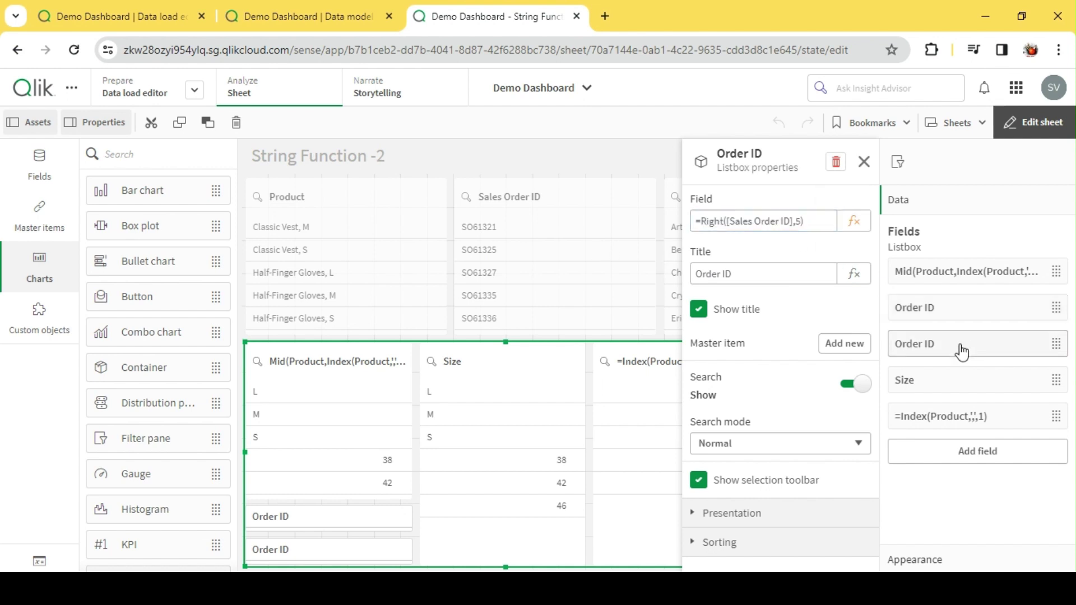
double_click(712, 221)
click(797, 222)
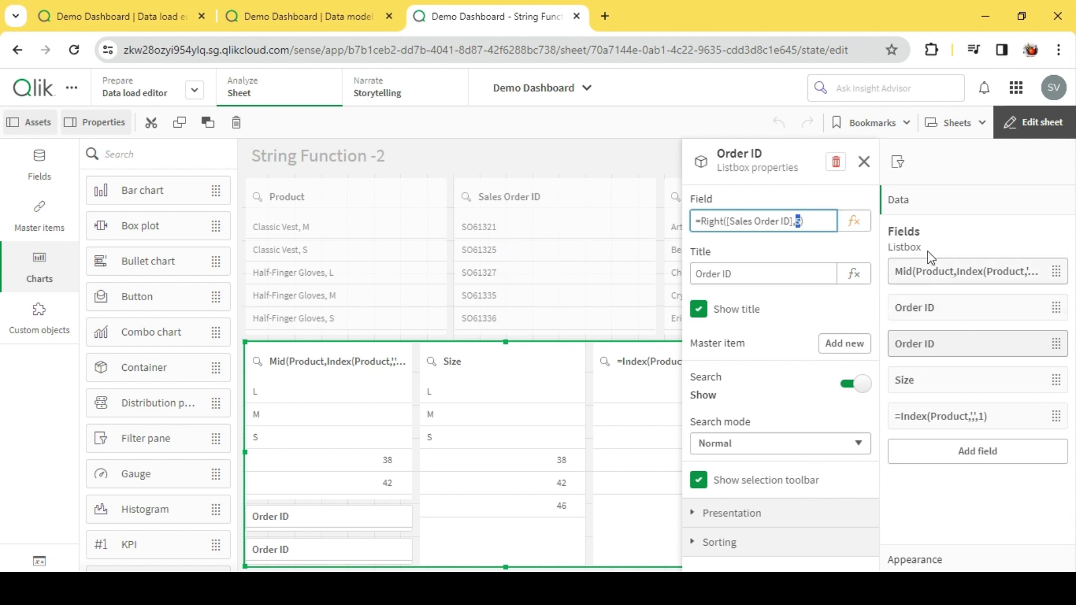
click(864, 161)
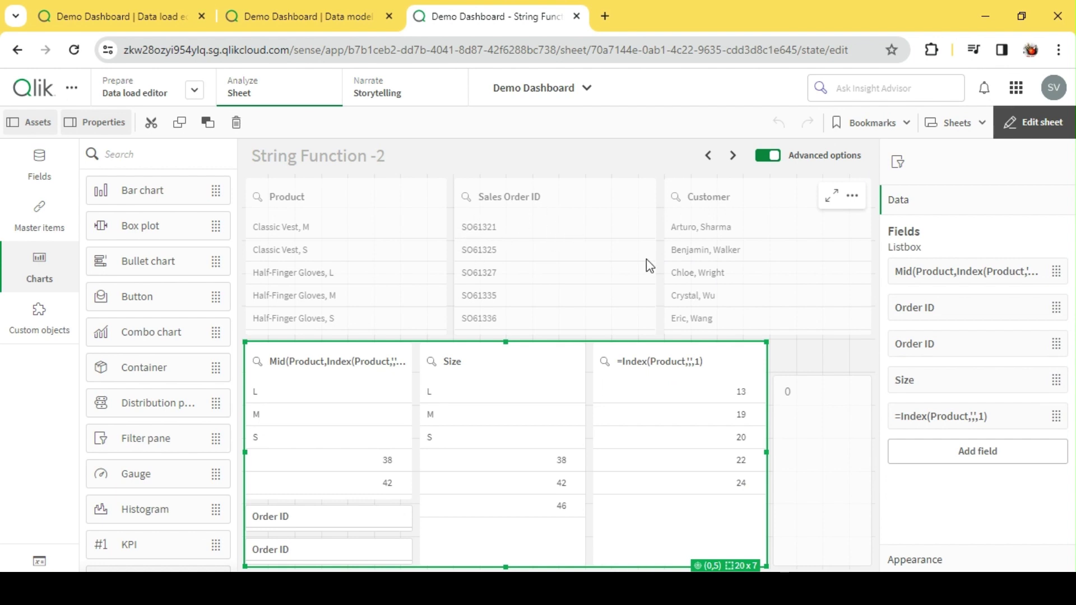
Delete the Index listbox and enter a new field expression PurgeChar([Sales Order ID],'SO').
right_click(975, 425)
click(879, 404)
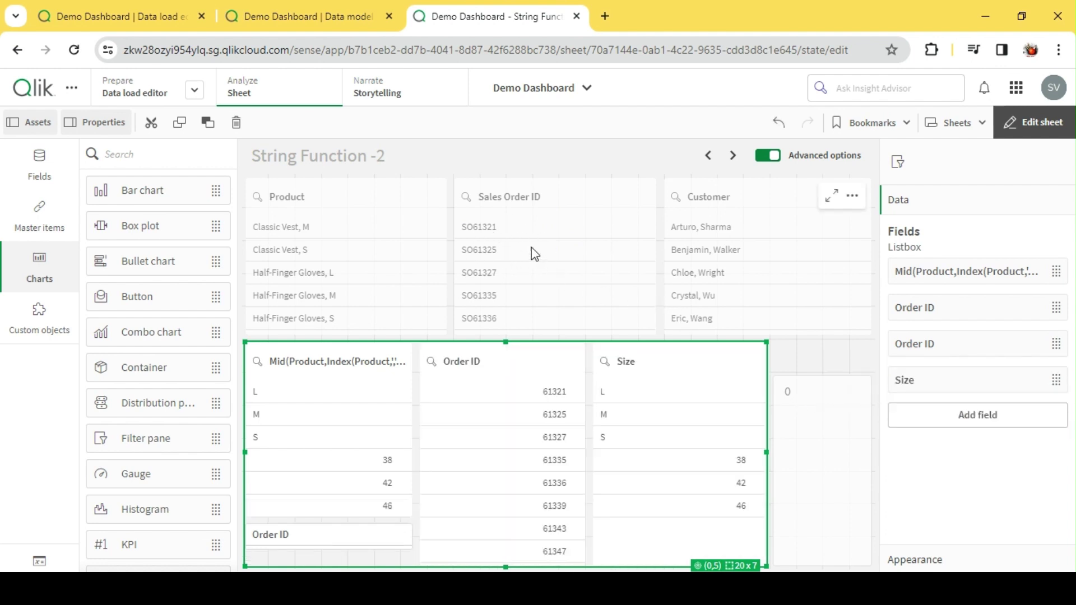
click(985, 419)
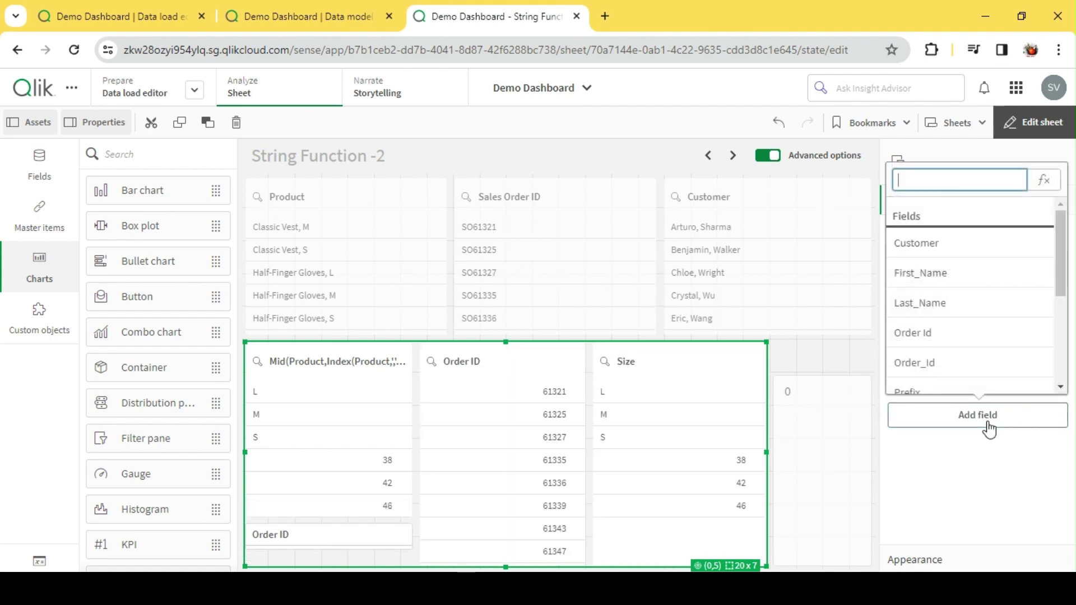
click(1048, 191)
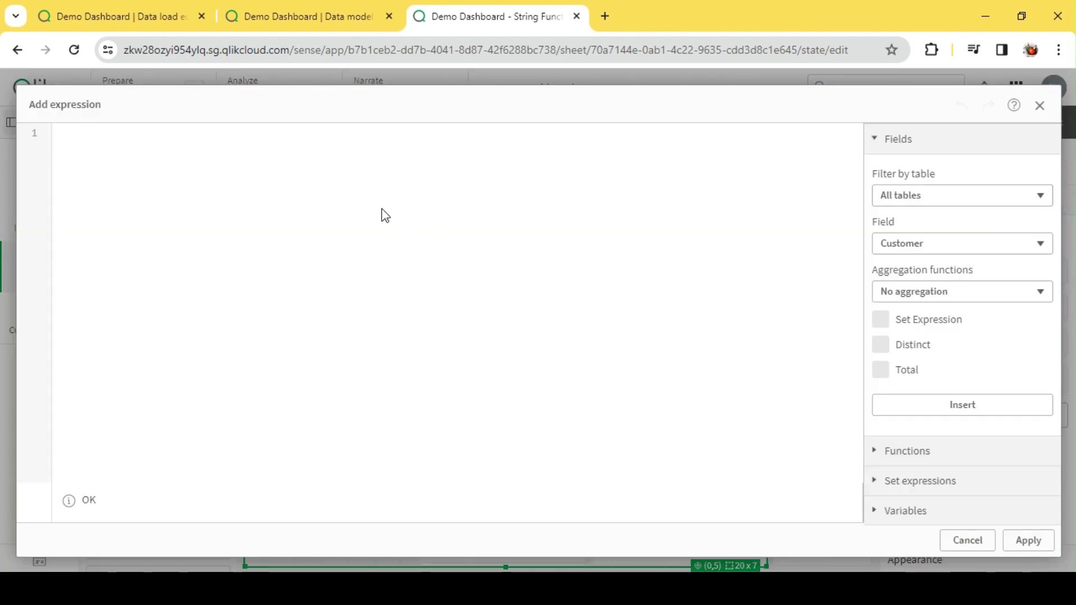
text(Purgec)
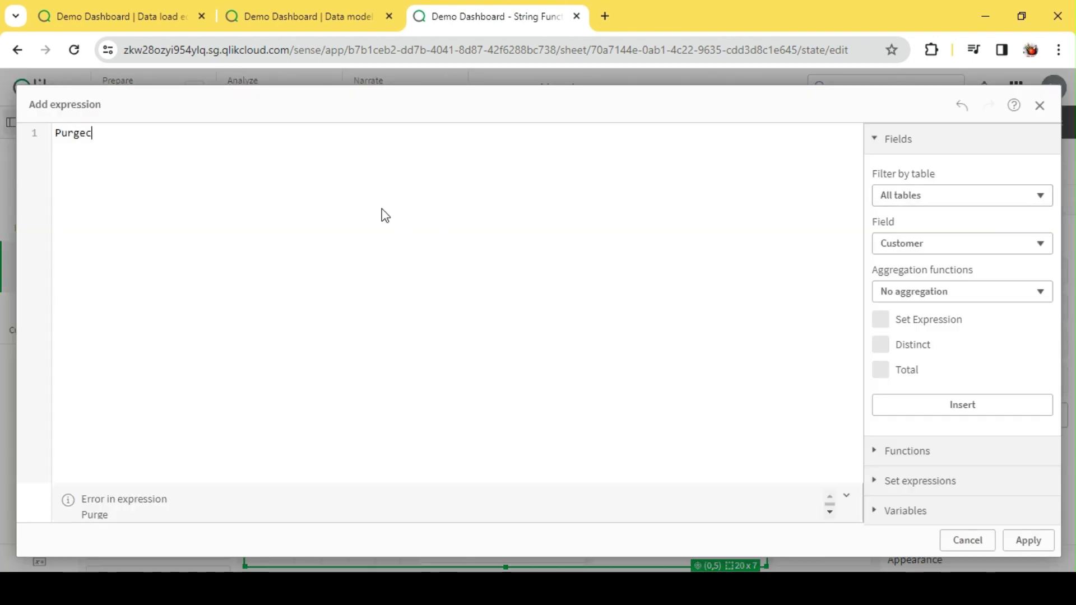
key(Return)
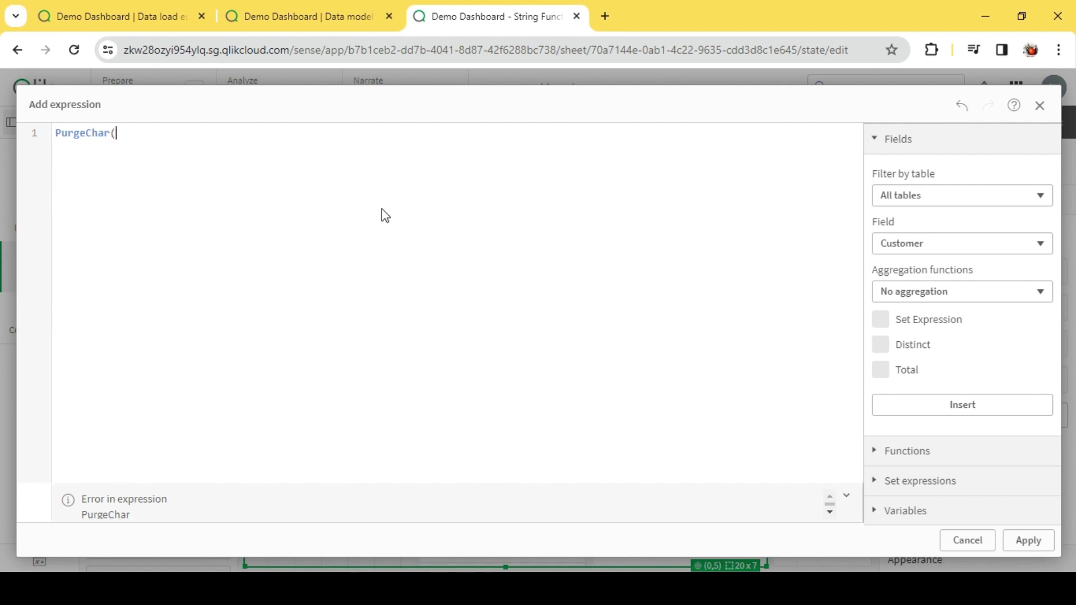
text(()
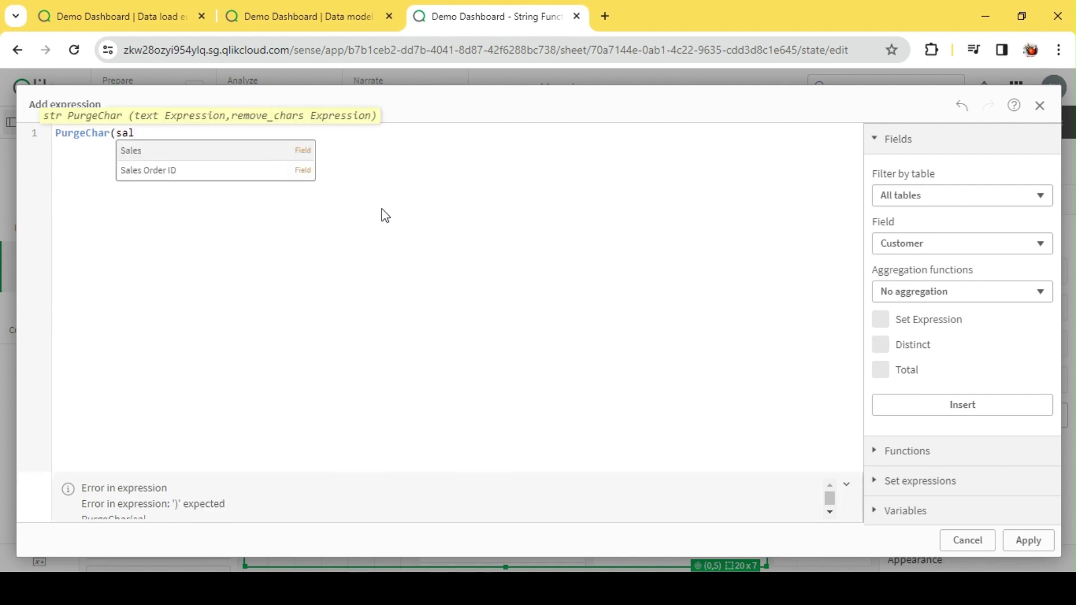
key(Down)
key(Return)
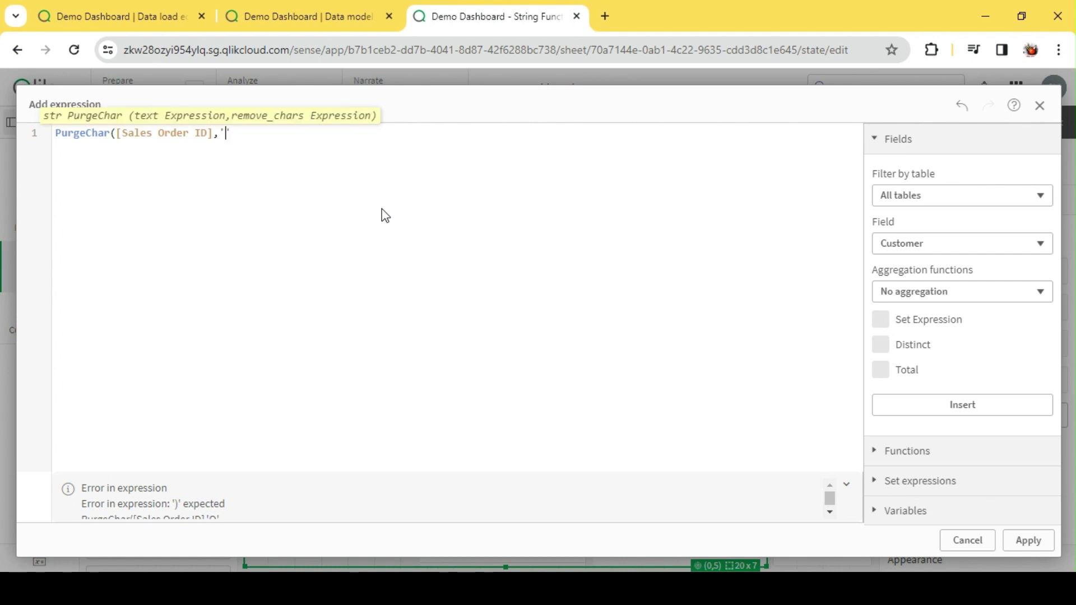
text(,'SO'))
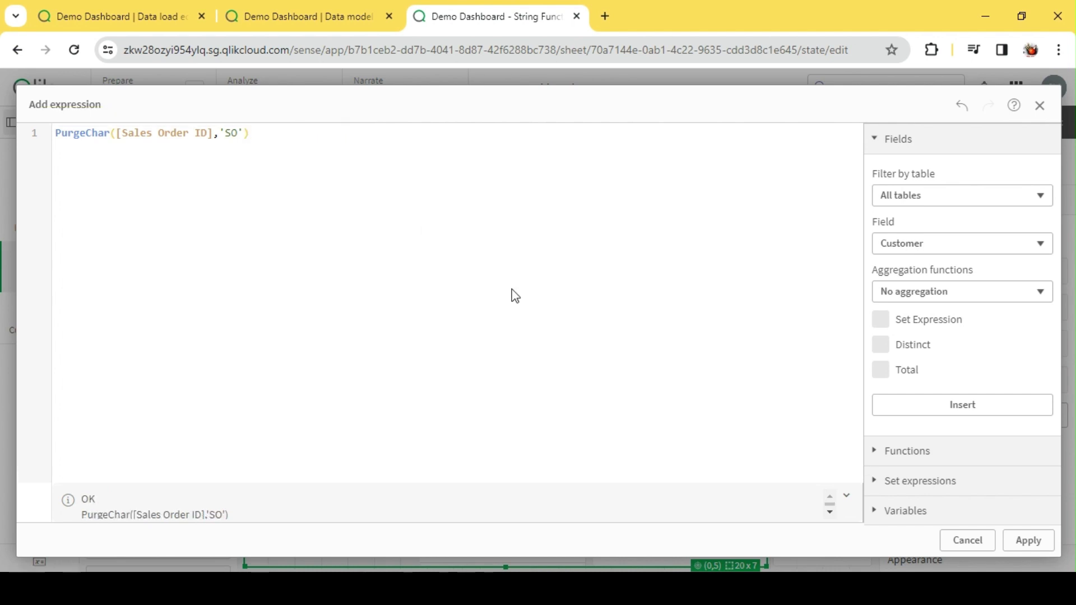
Apply the PurgeChar listbox, delete the KPI showing 0, and widen the filter pane.
click(1031, 543)
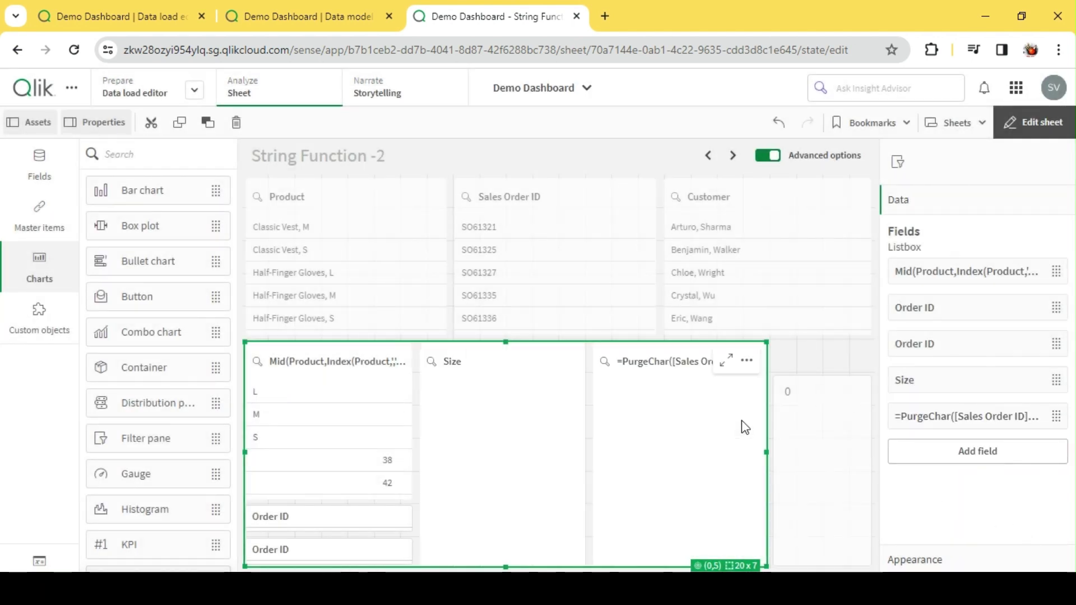
click(793, 440)
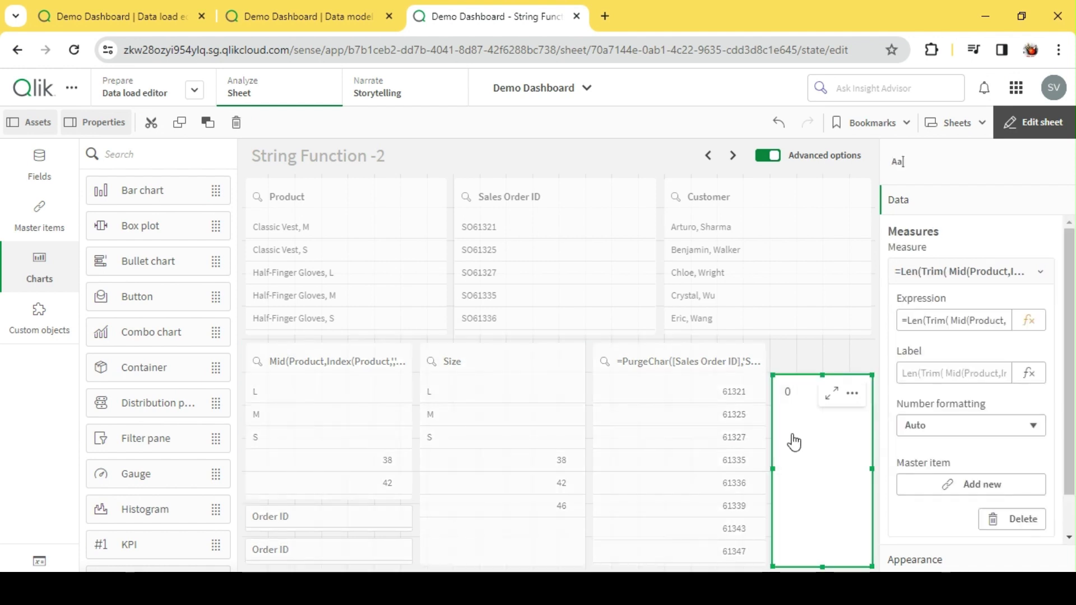
key(Delete)
click(763, 452)
drag(763, 452, 913, 460)
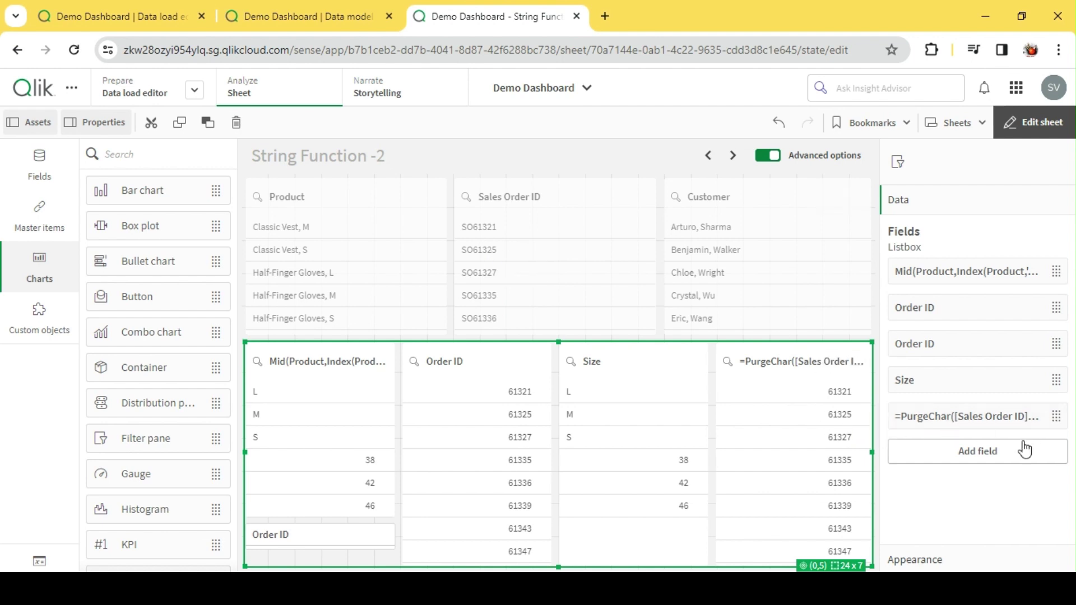
Add a listbox =Replace([Sales Order ID],'SO','') listing order IDs like 61321, 61325, 61327.
click(984, 463)
click(1045, 222)
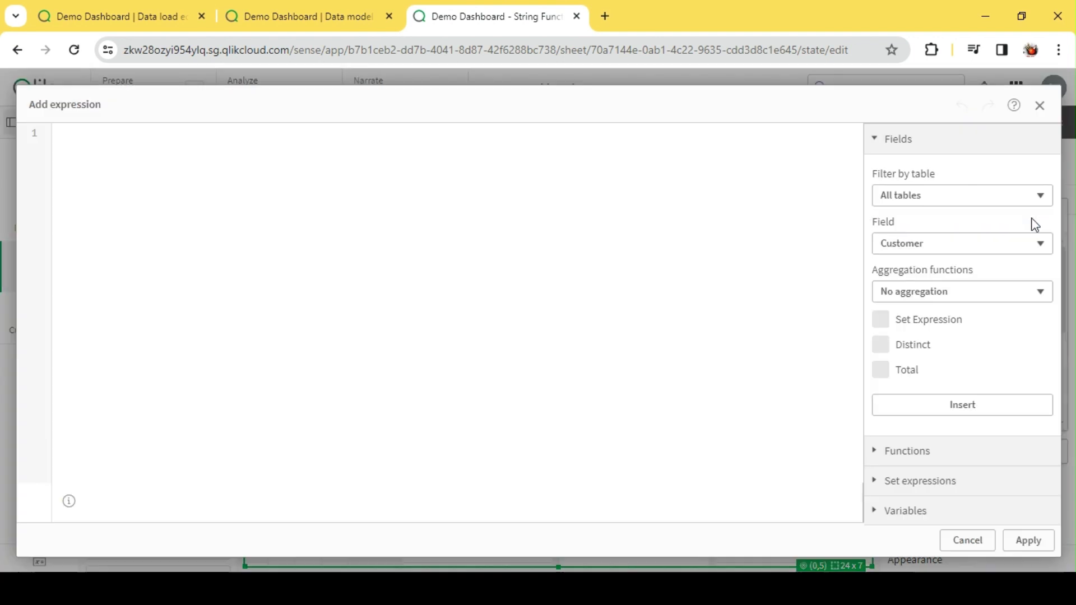
text(Repl)
key(Return)
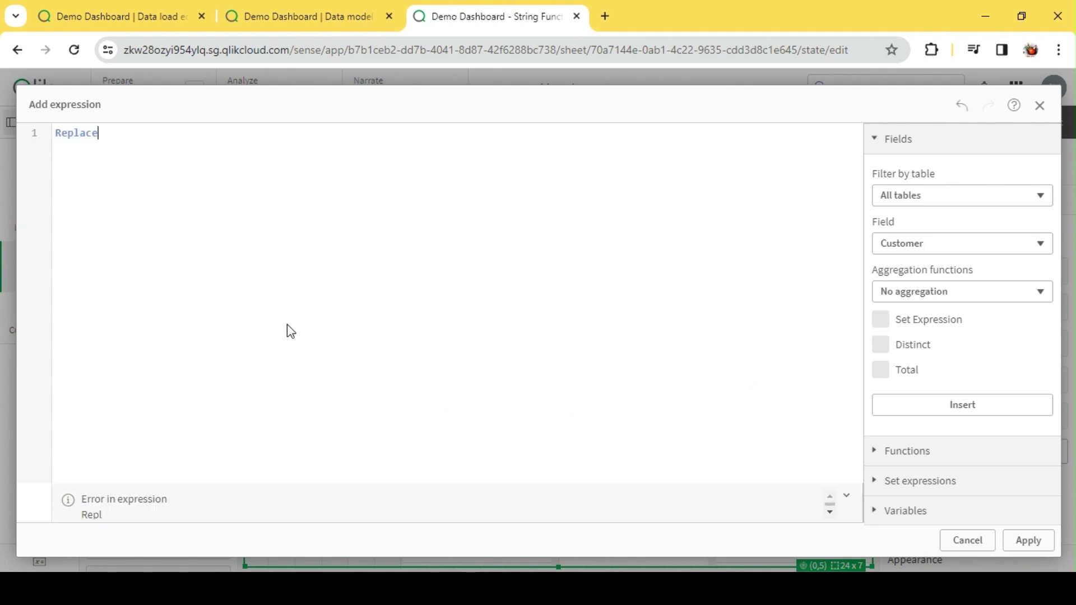
text(sa)
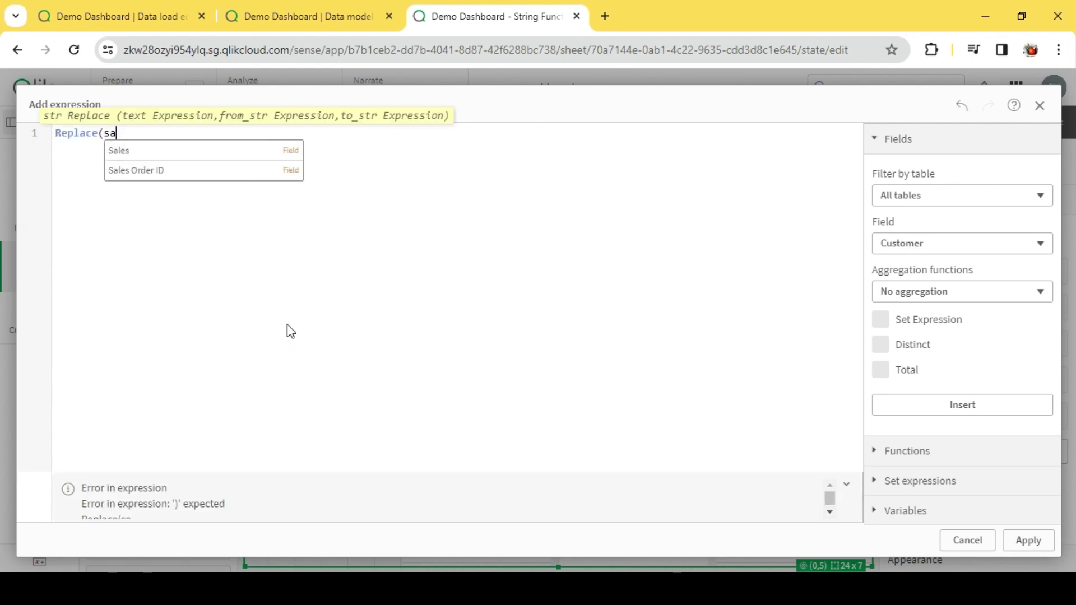
key(Down)
key(Return)
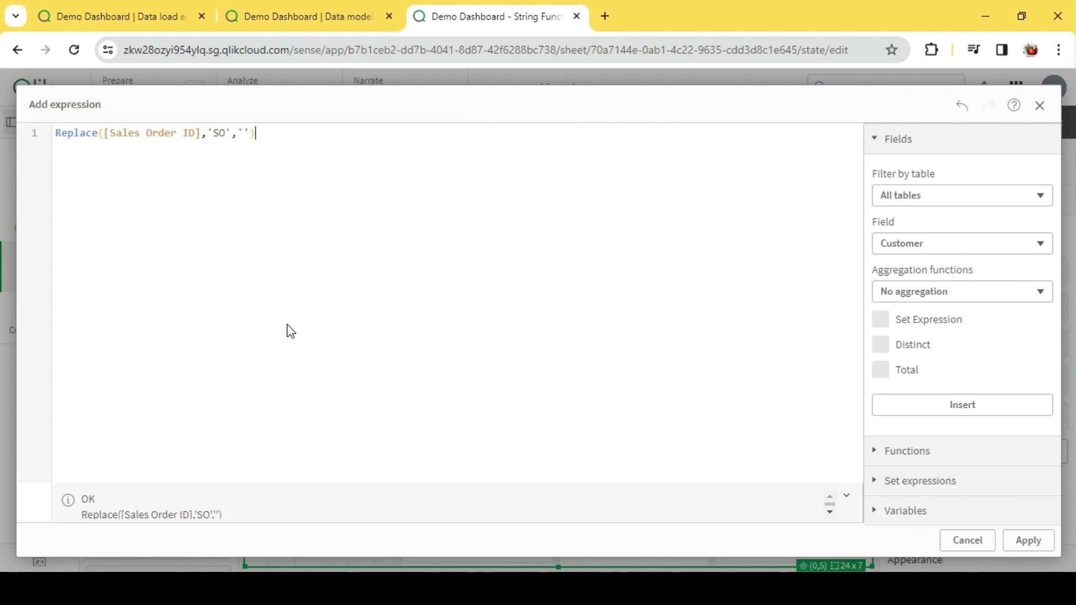
click(250, 171)
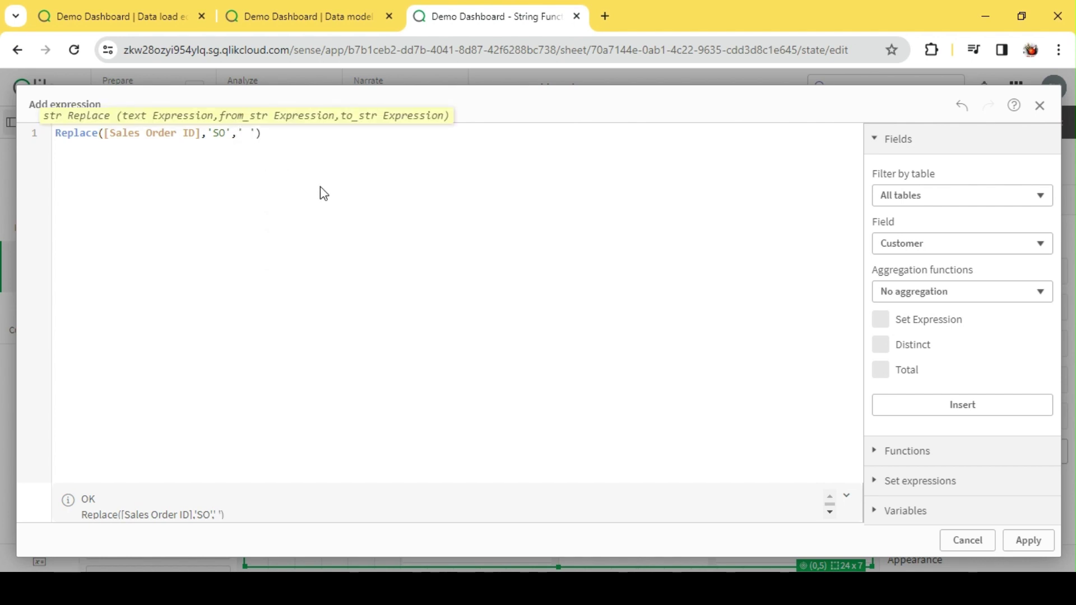
key(BackSpace)
click(265, 134)
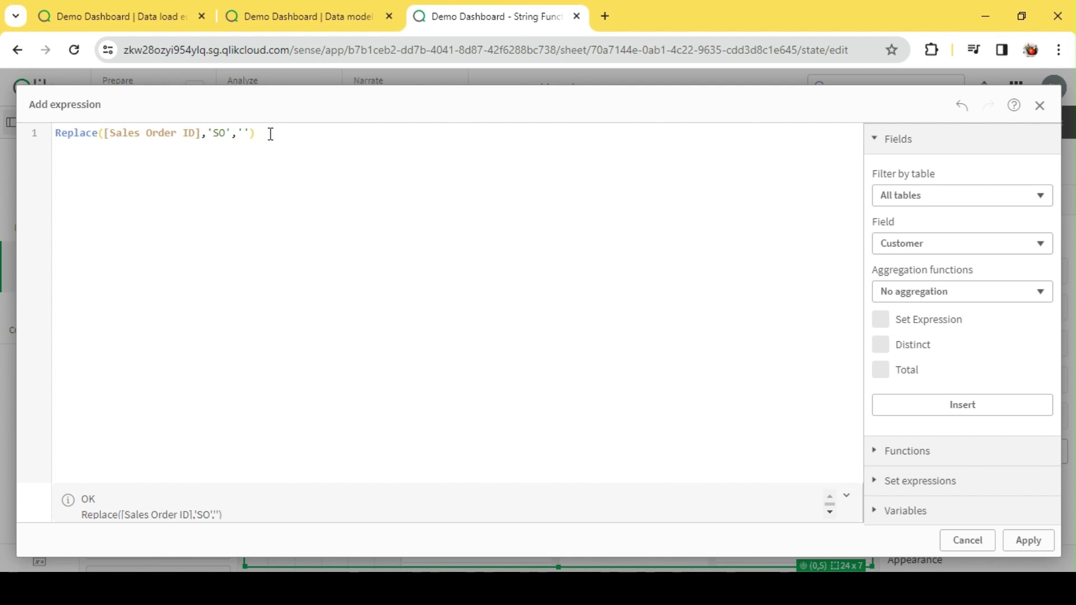
double_click(222, 133)
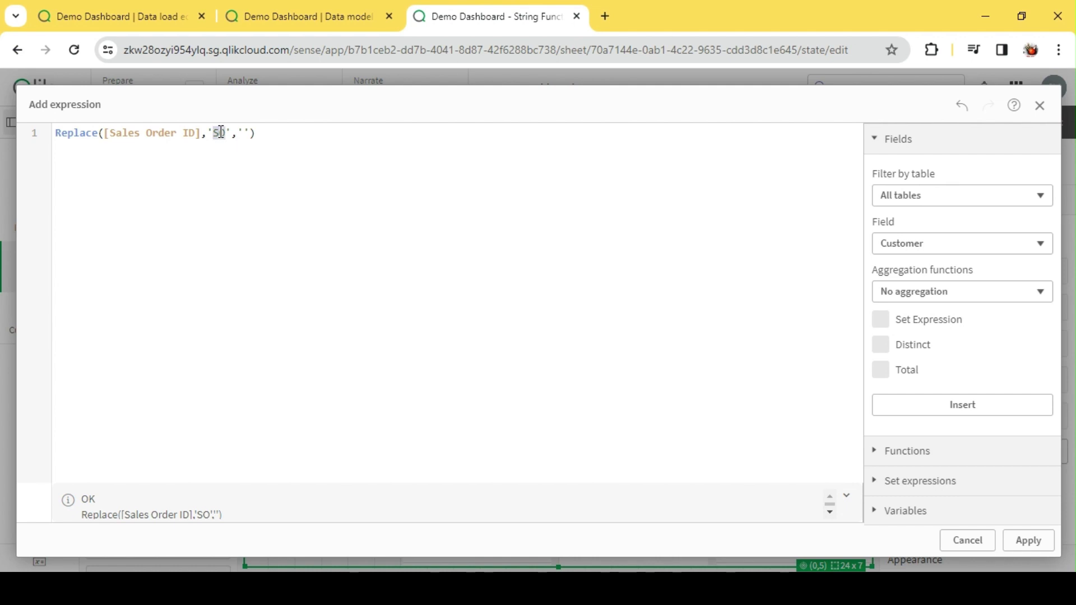
click(264, 133)
click(1043, 541)
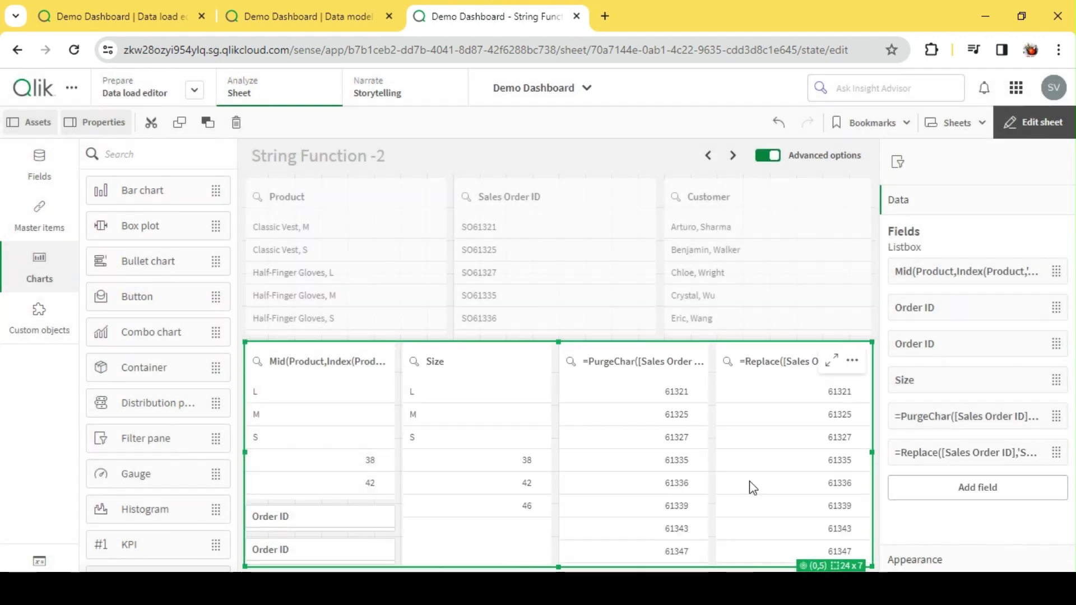
click(1052, 122)
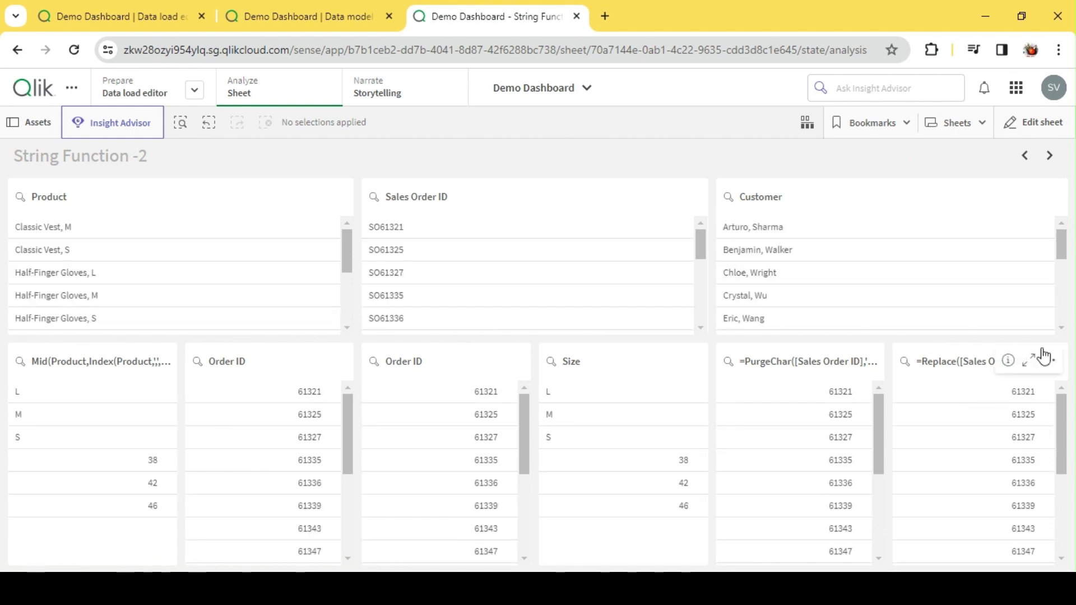
click(1047, 133)
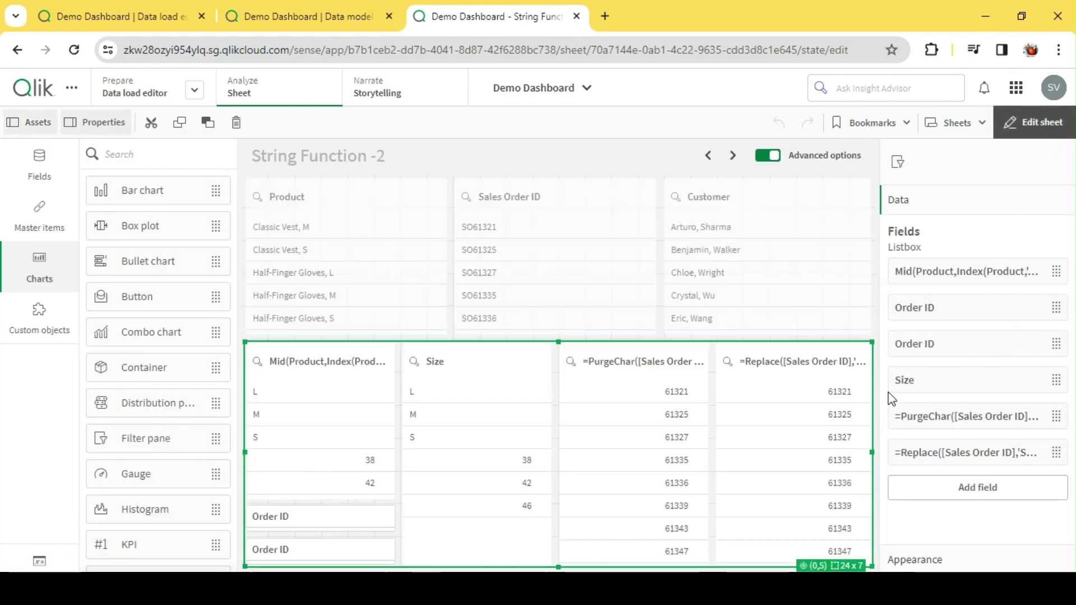
click(1052, 122)
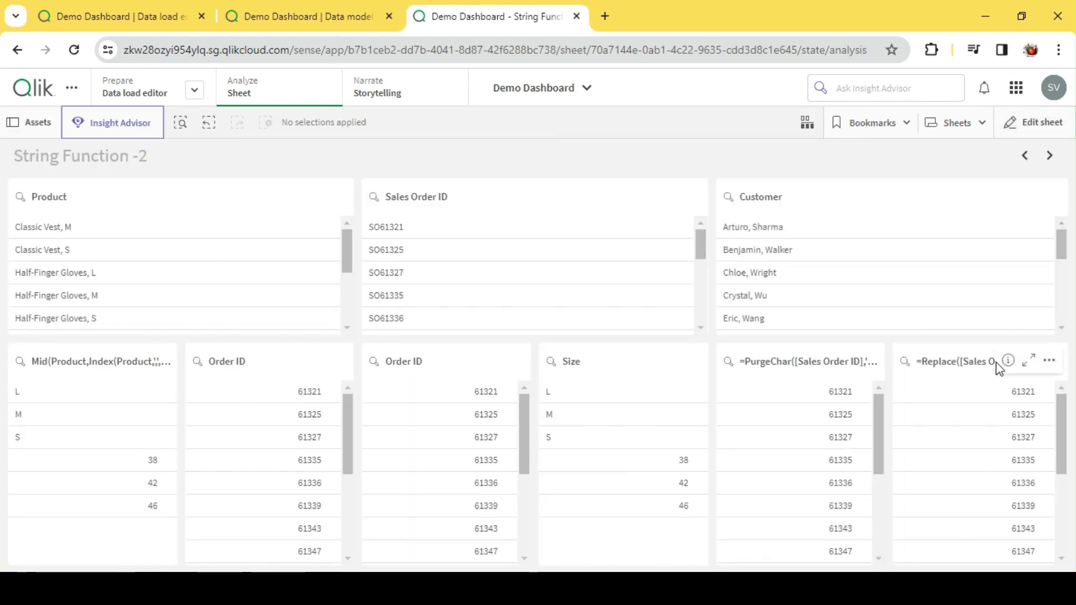
scroll(1020, 415, down, 3)
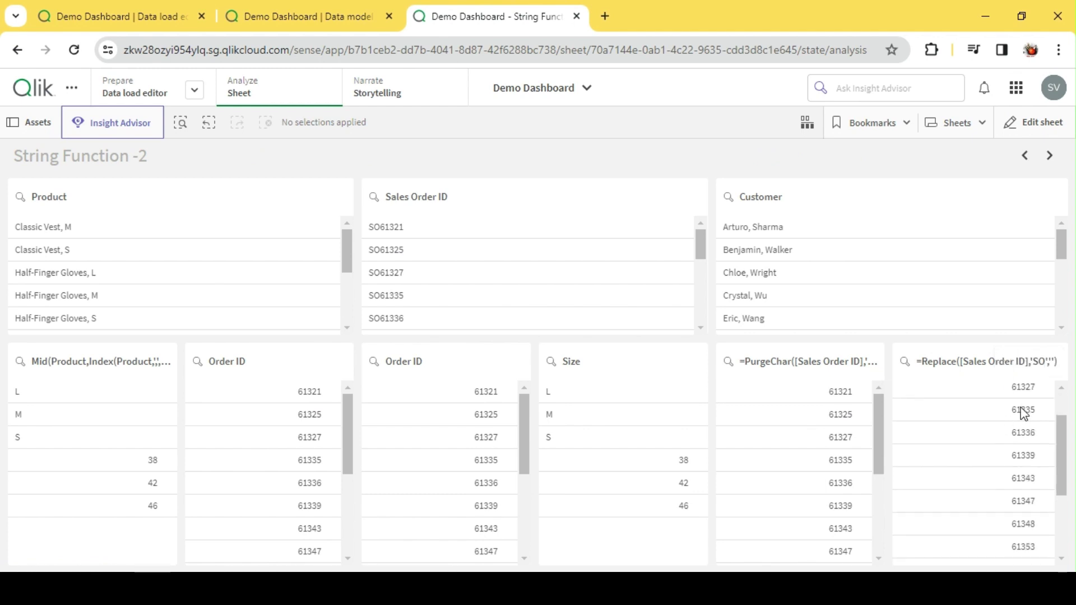
scroll(1019, 436, up, 3)
mouse_move(1042, 381)
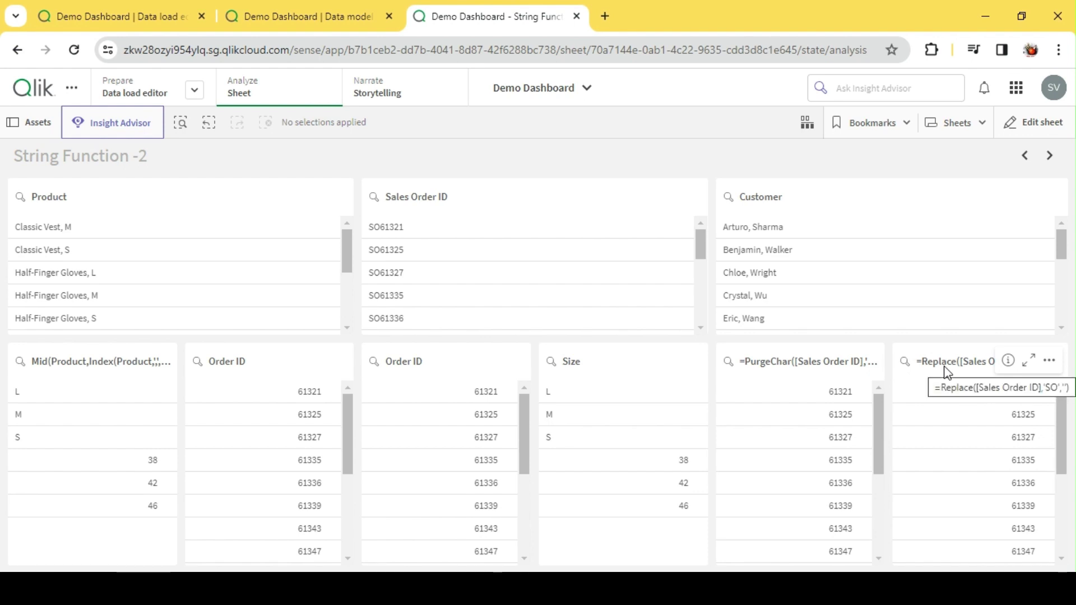
Copy the Mid/Index listbox expression onto a new script line after Size, followed by a comma.
click(1055, 127)
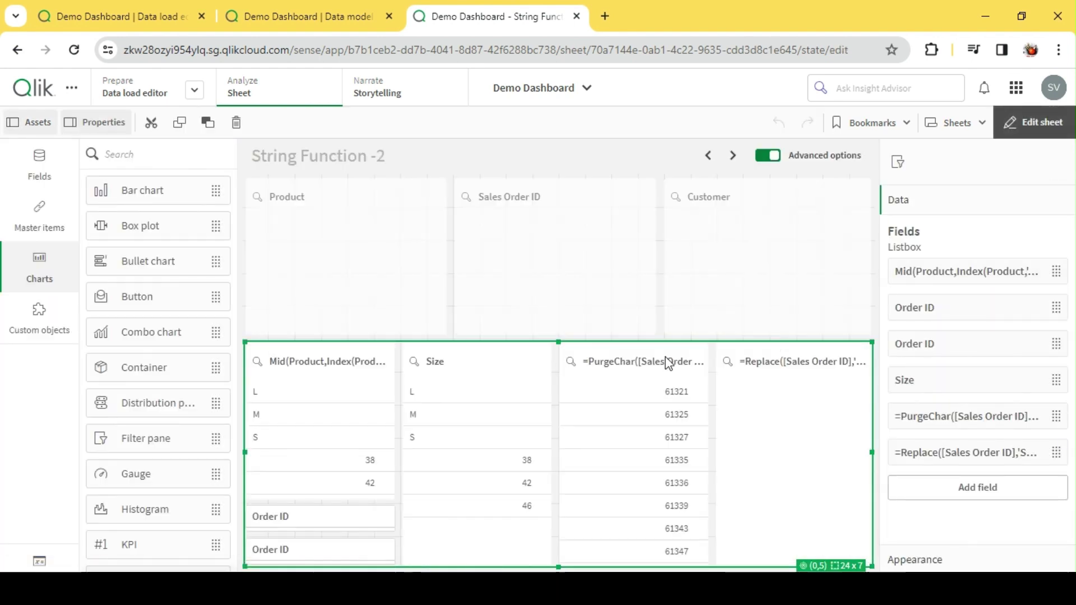
click(967, 278)
click(854, 221)
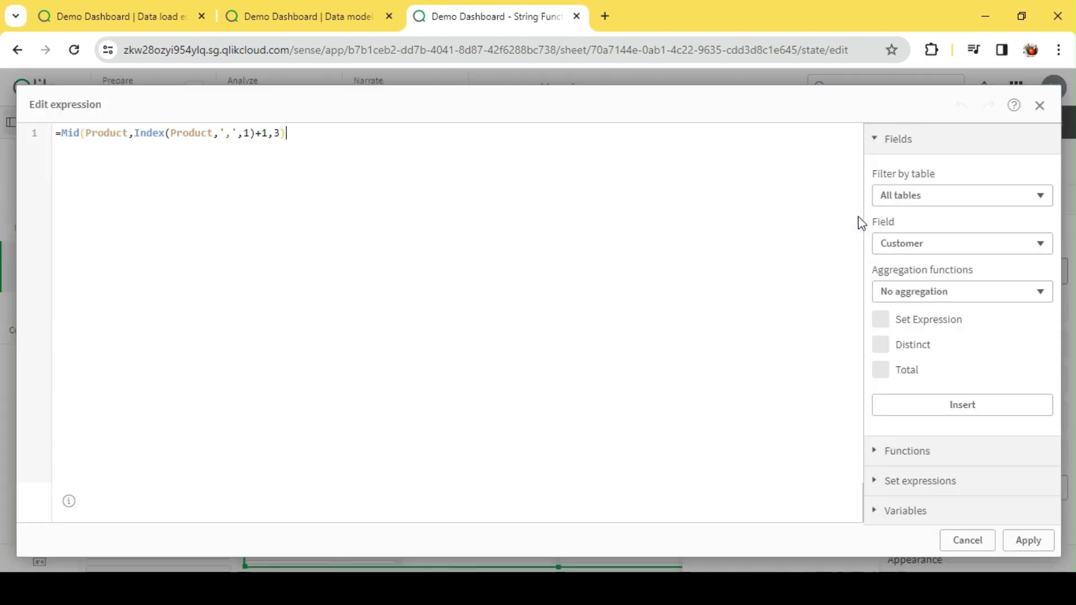
key(ctrl+a)
key(ctrl+c)
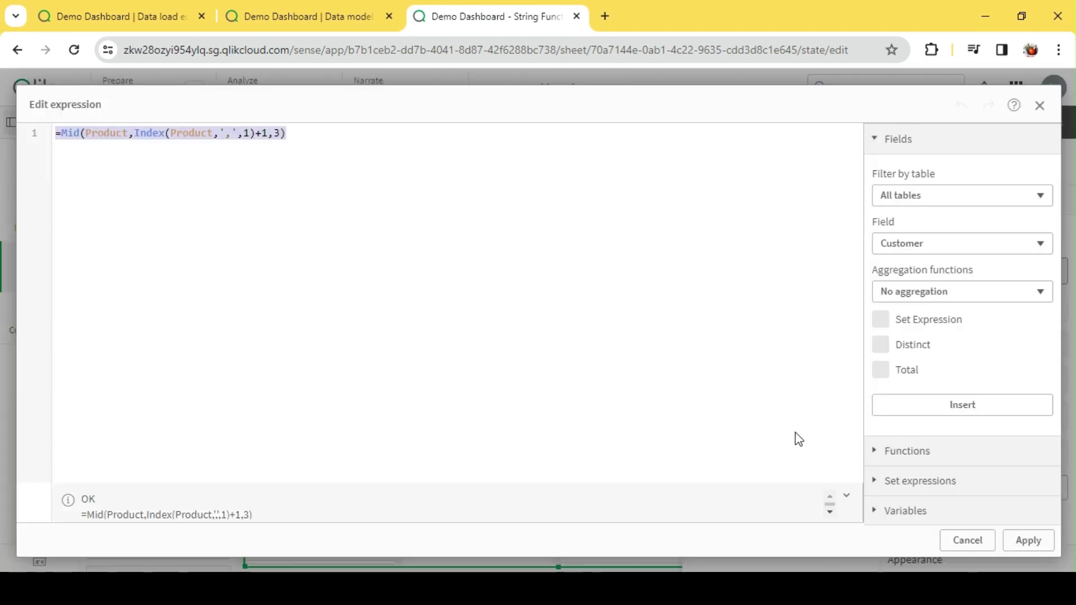
click(968, 541)
click(162, 17)
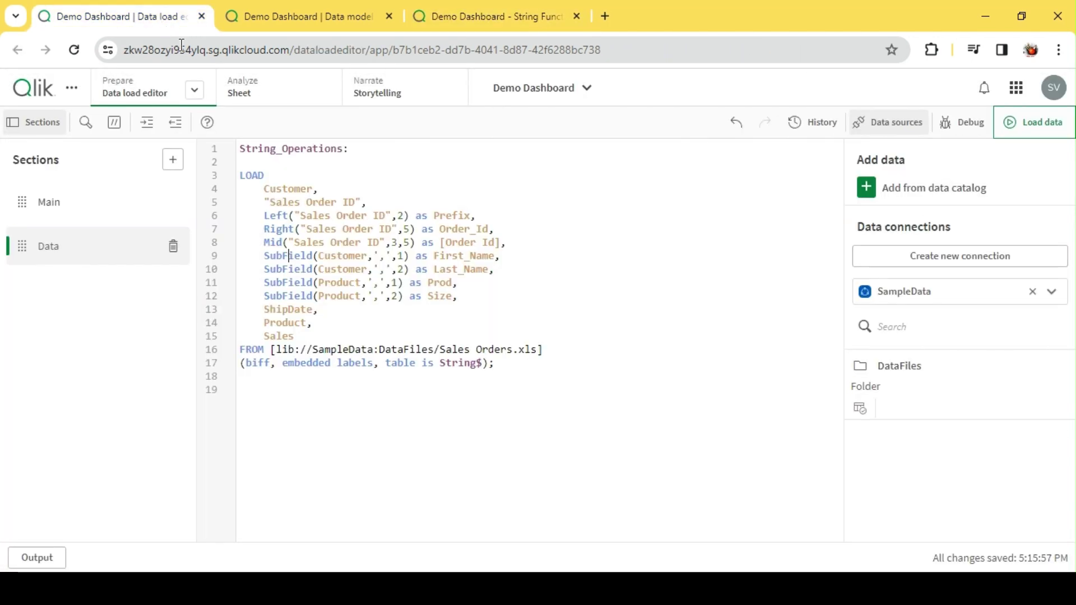
click(492, 296)
key(Return)
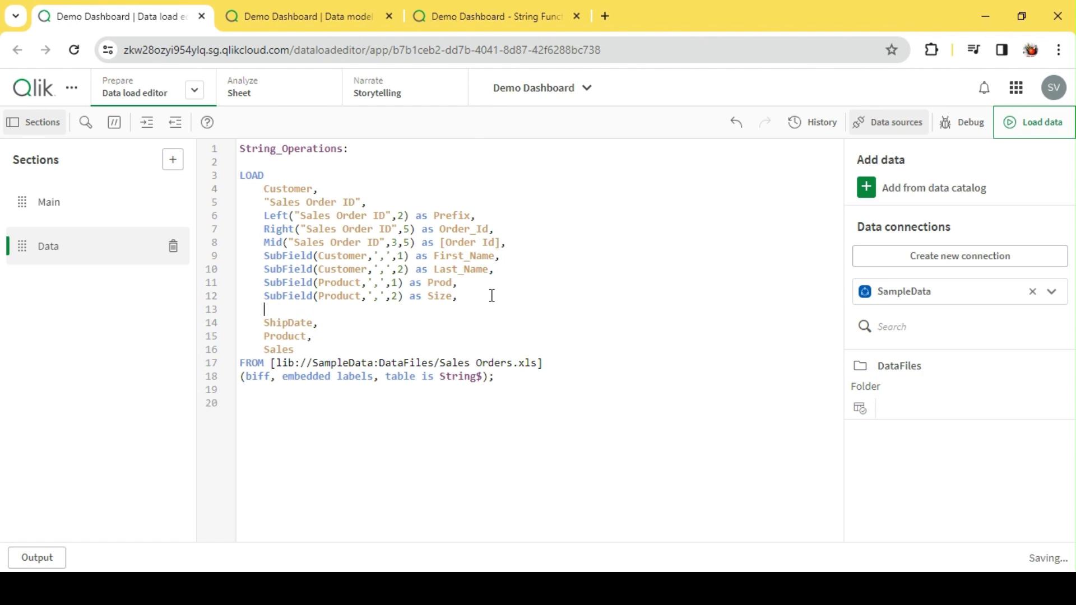
key(ctrl+v)
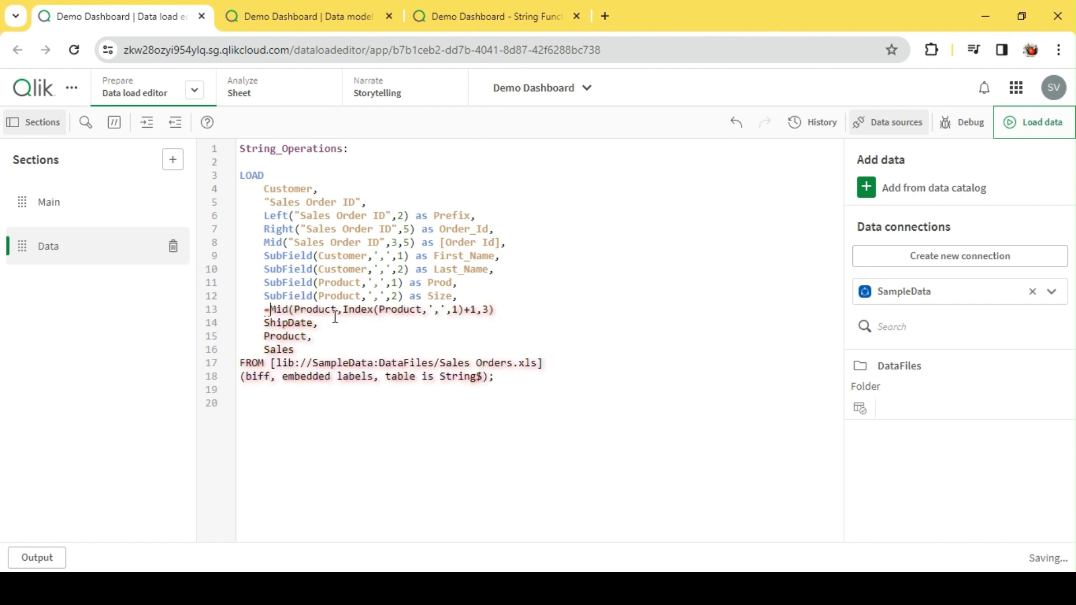
text(,)
key(Return)
Copy the PurgeChar listbox expression into the load script as line 14.
click(481, 23)
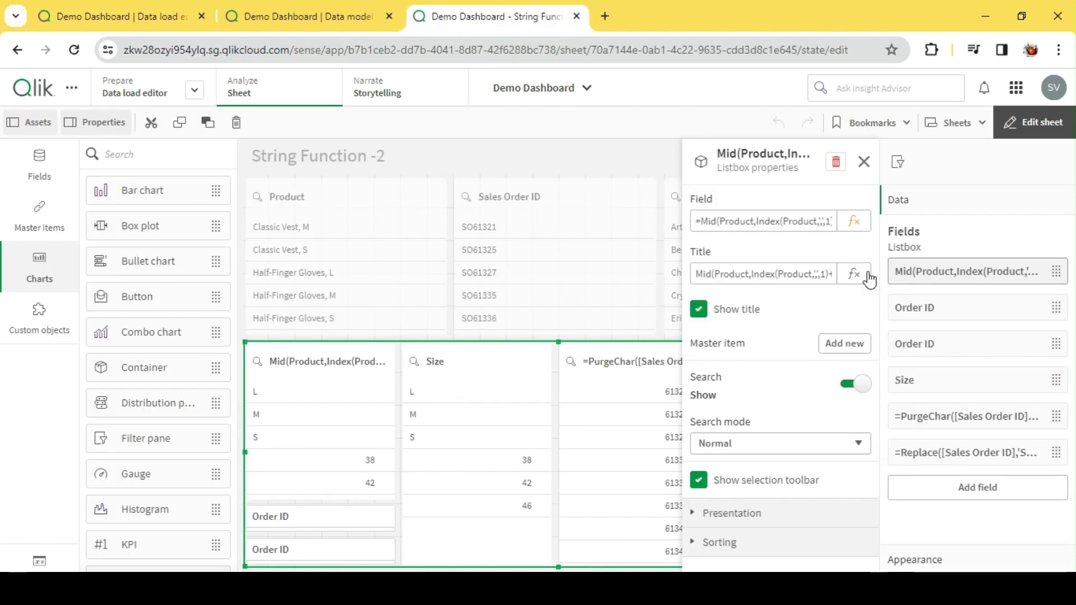
click(954, 315)
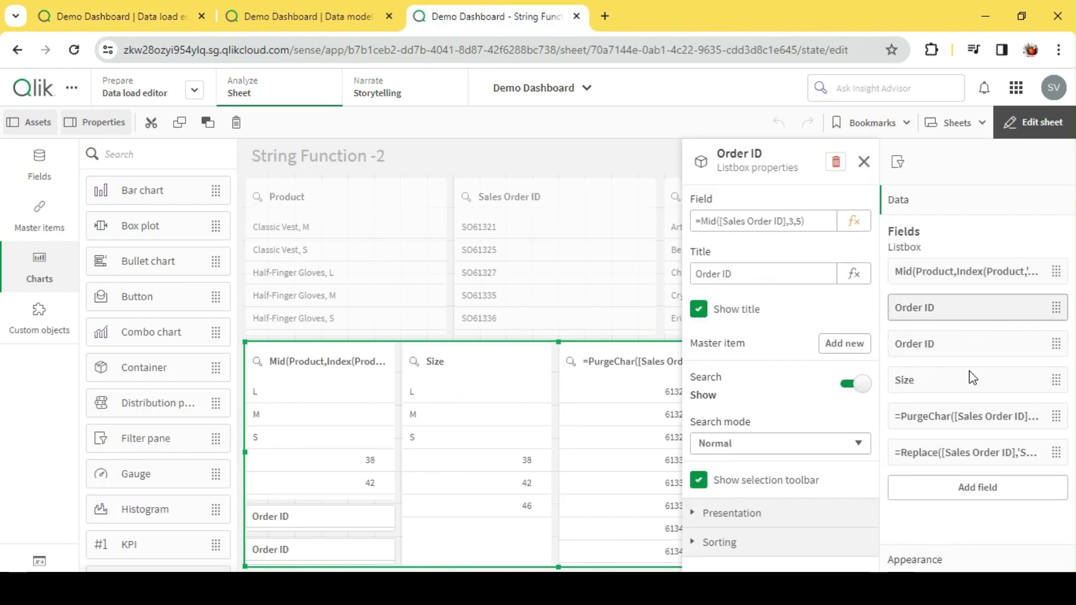
click(960, 416)
click(776, 221)
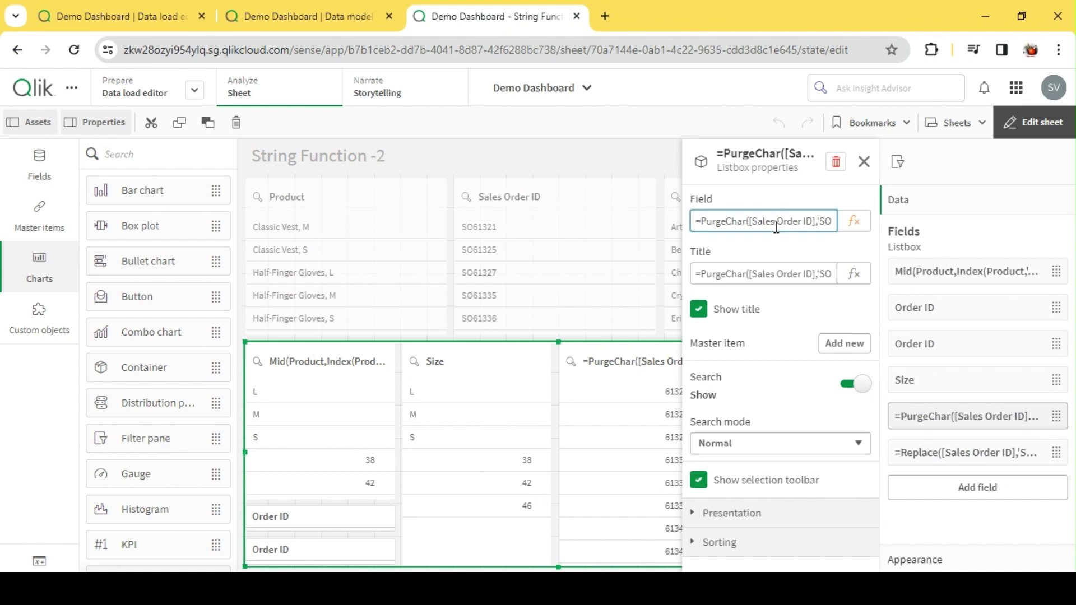
key(ctrl+a)
click(163, 22)
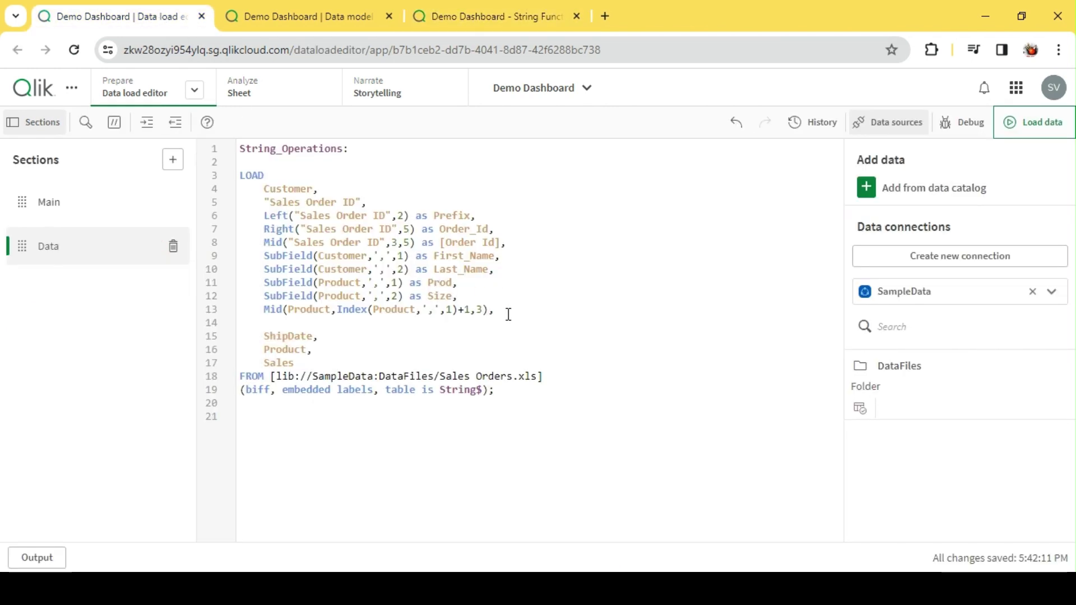
text(=PurgeChar([Sales Order ID],'SO'))
Copy the Replace listbox expression into the load script on line 15.
click(488, 16)
click(959, 454)
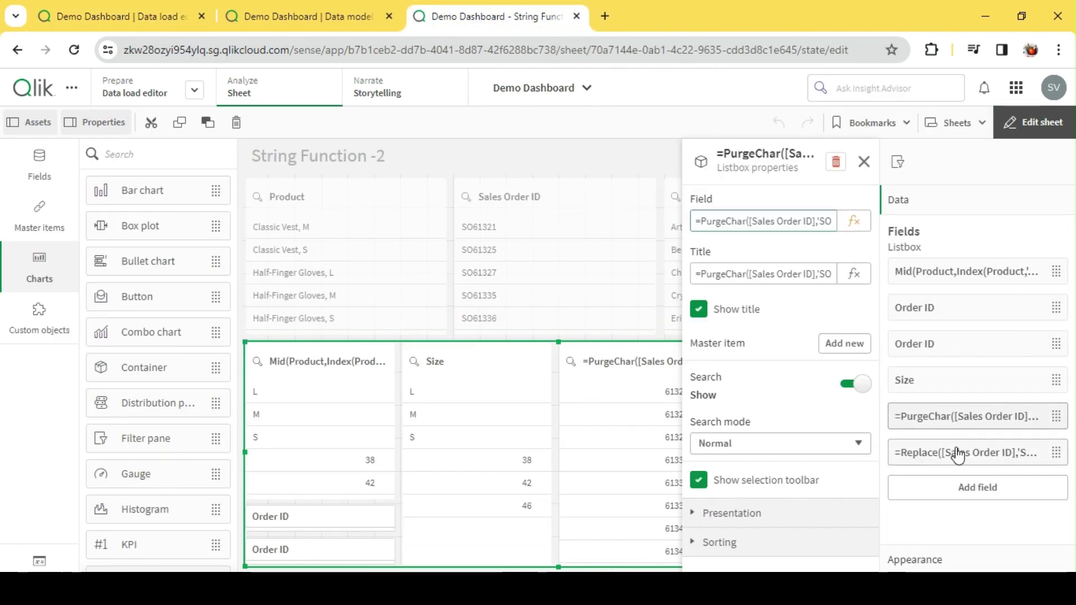
click(770, 220)
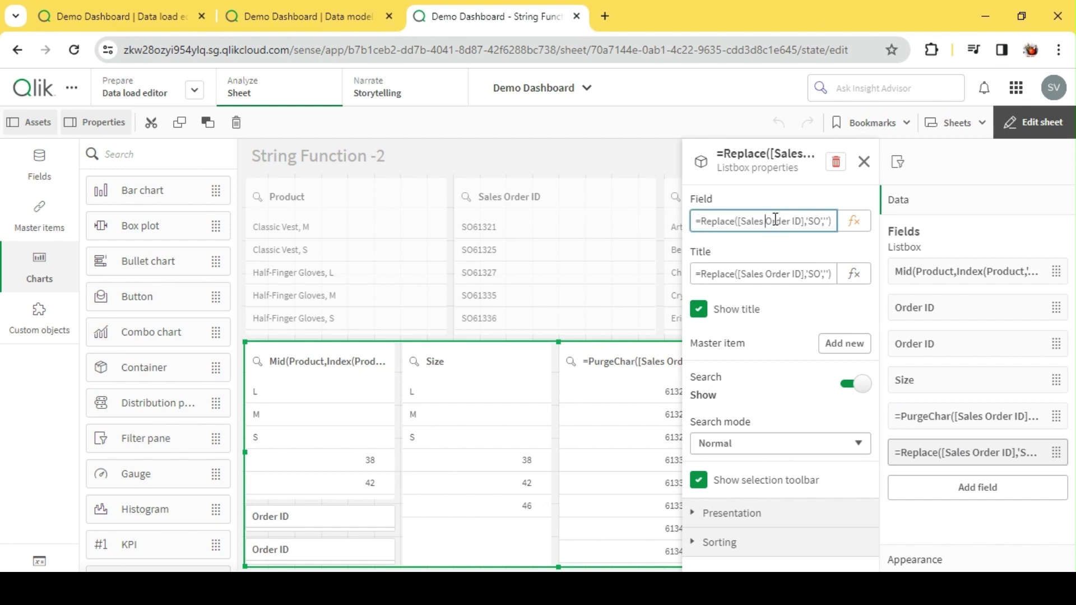
key(ctrl+a)
key(ctrl+c)
click(171, 22)
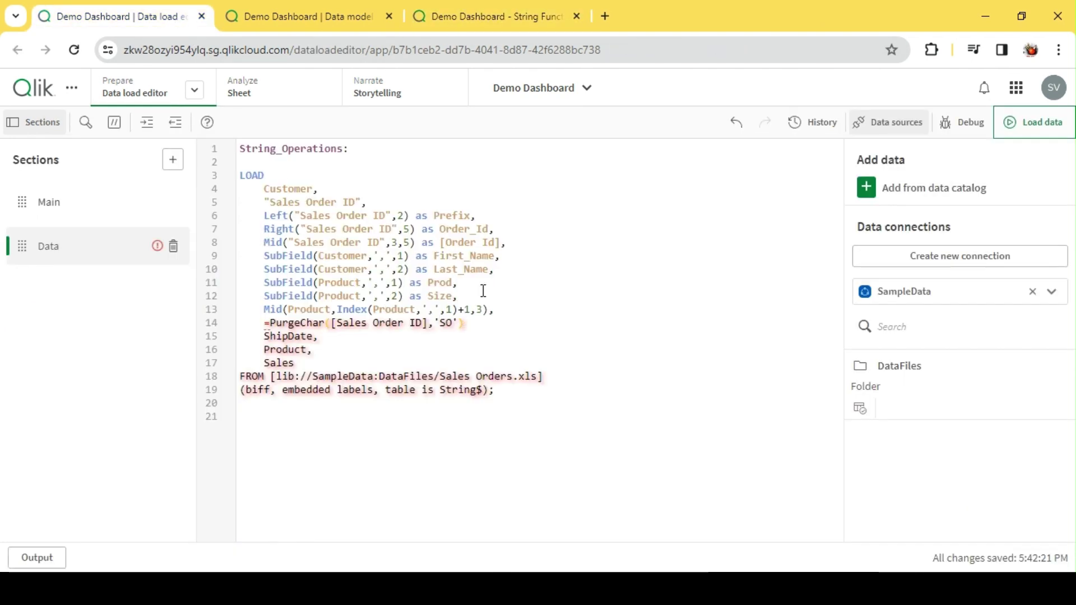
key(Return)
key(ctrl+v)
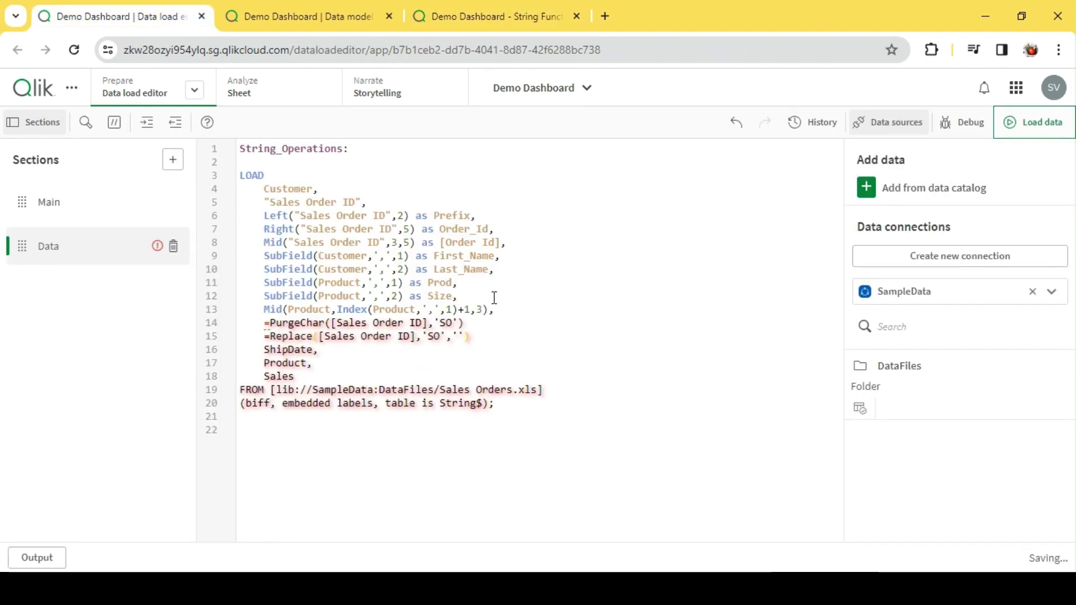
Trim the Replace line's last character and delete the leading '=' from the Replace and PurgeChar lines.
key(BackSpace)
key(Home)
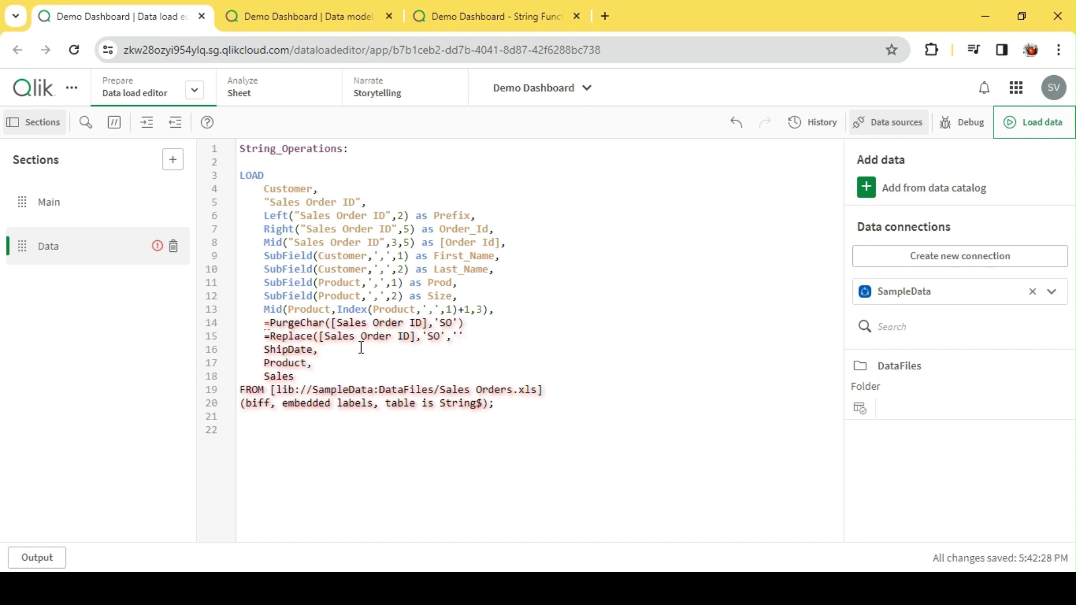
key(Delete)
key(Up)
key(Delete)
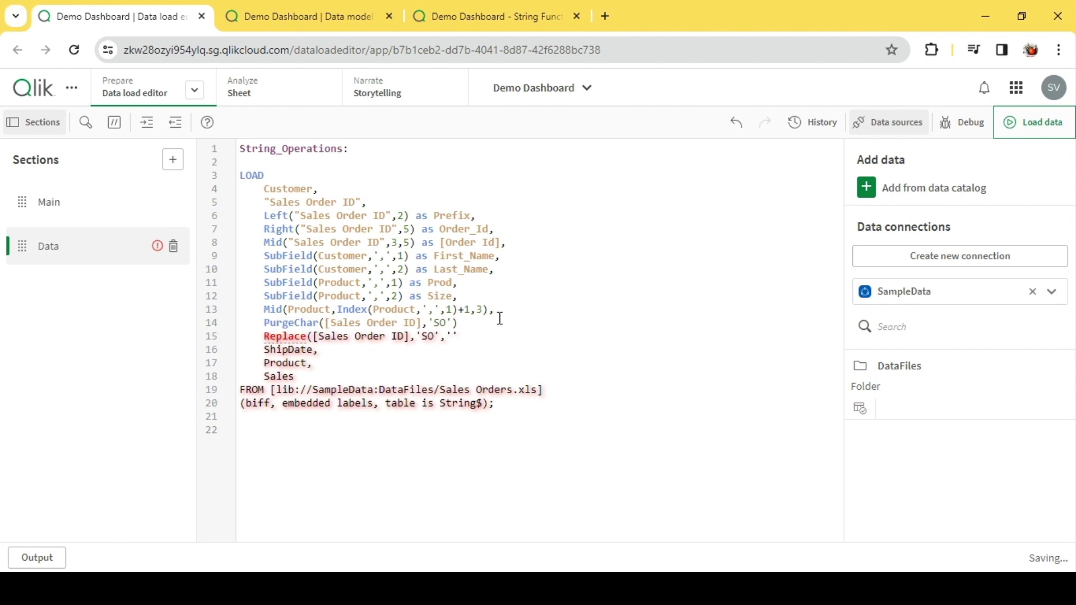
Alias the Mid/Index line as Sizee and the PurgeChar and Replace lines as OrderID1 and OrderId2.
click(488, 309)
text(as)
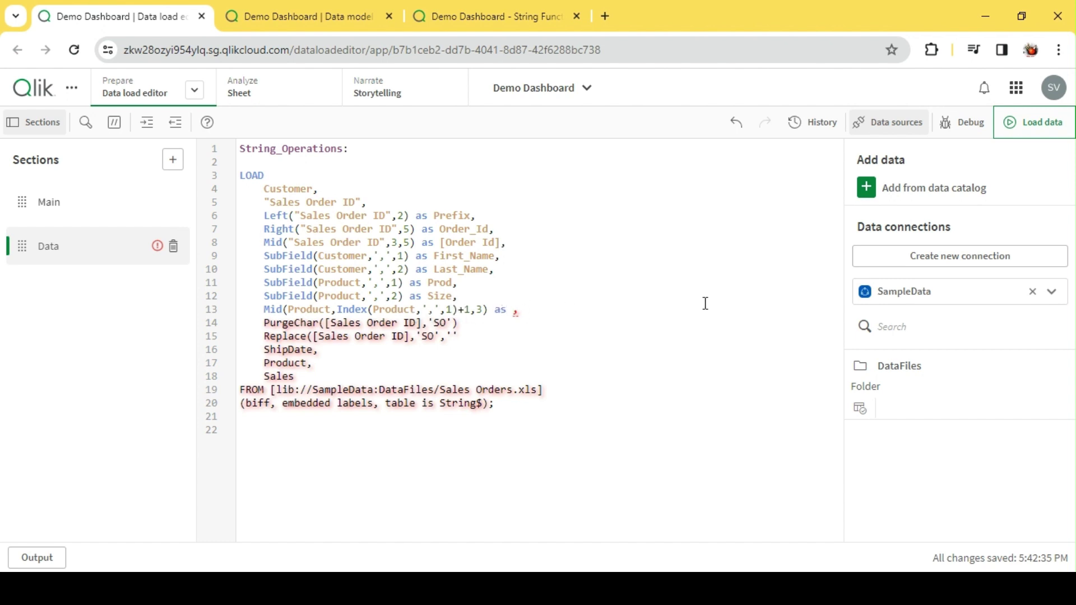
text(ze)
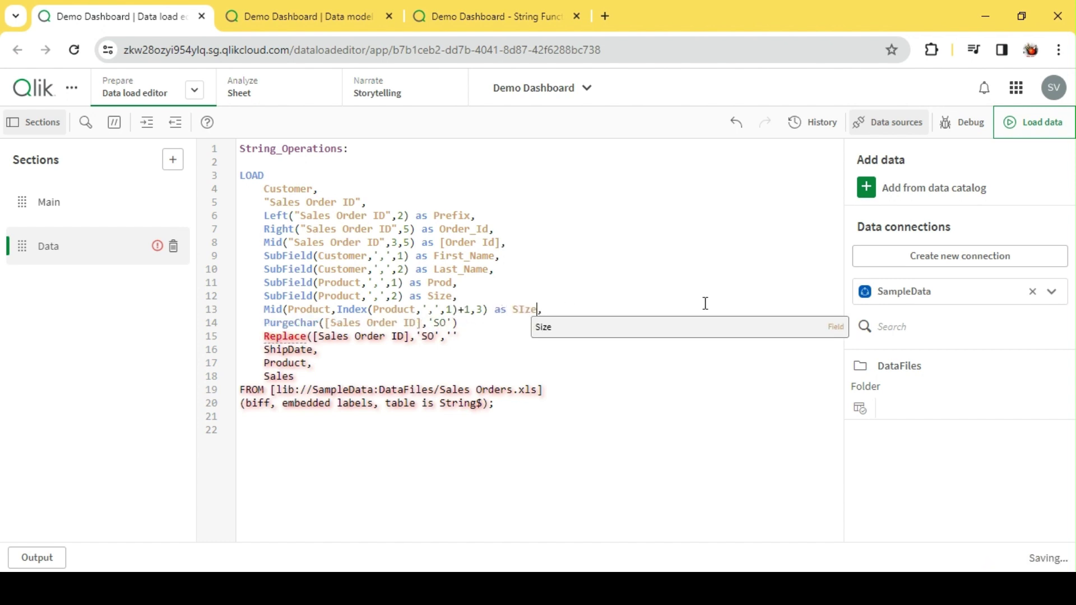
key(BackSpace)
key(BackSpace)
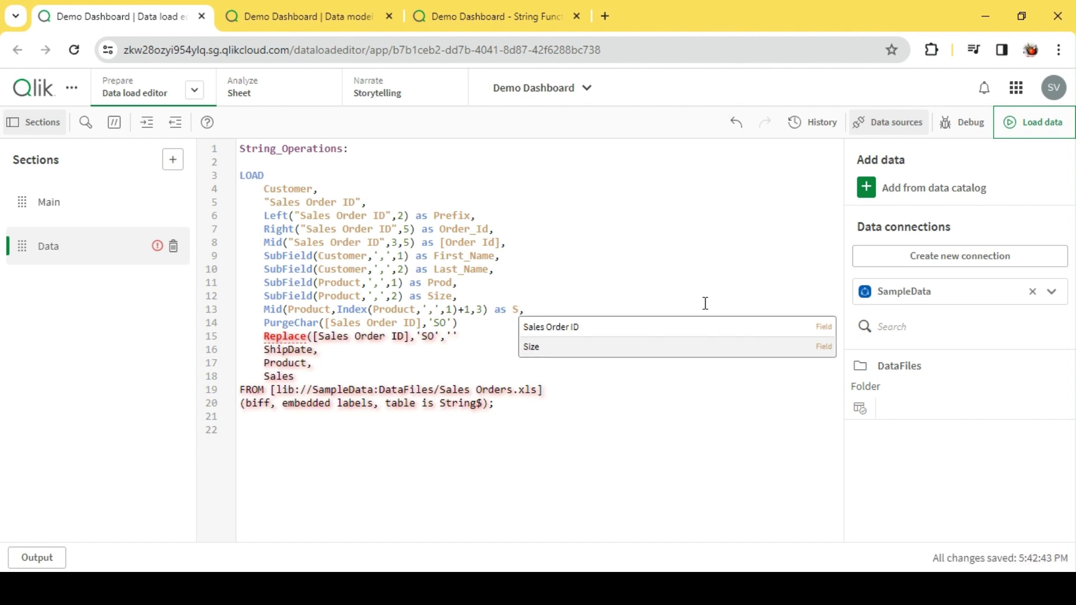
text(ize)
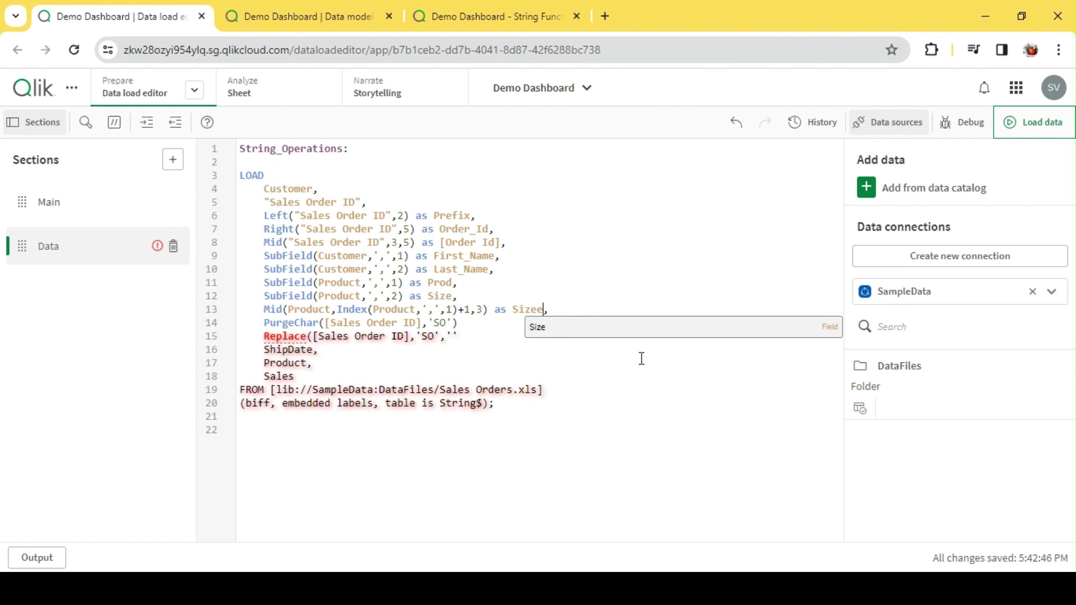
text(e)
click(486, 323)
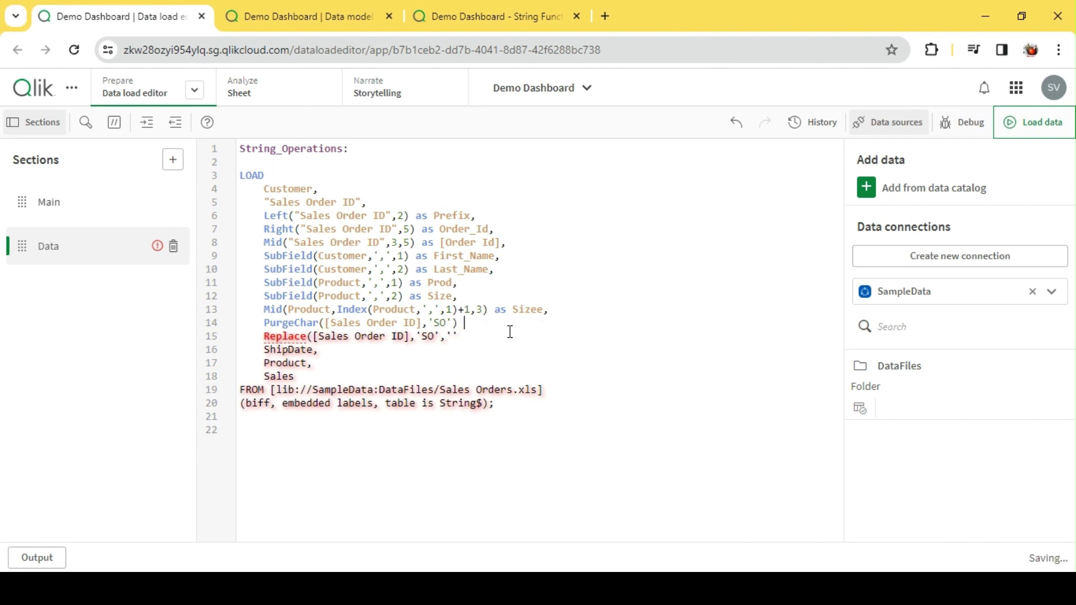
text(as)
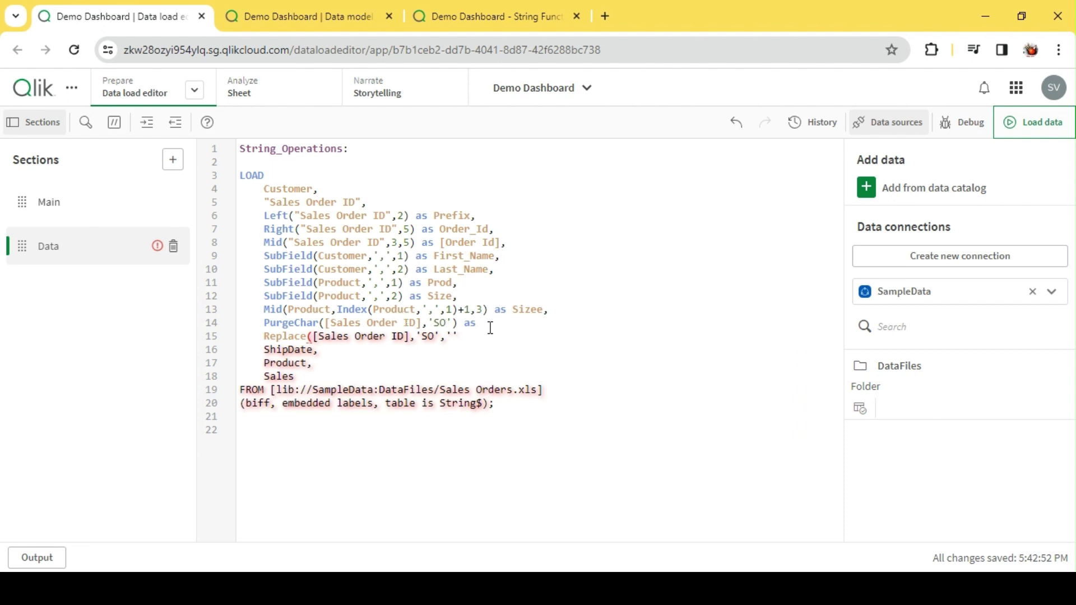
text(OrderID)
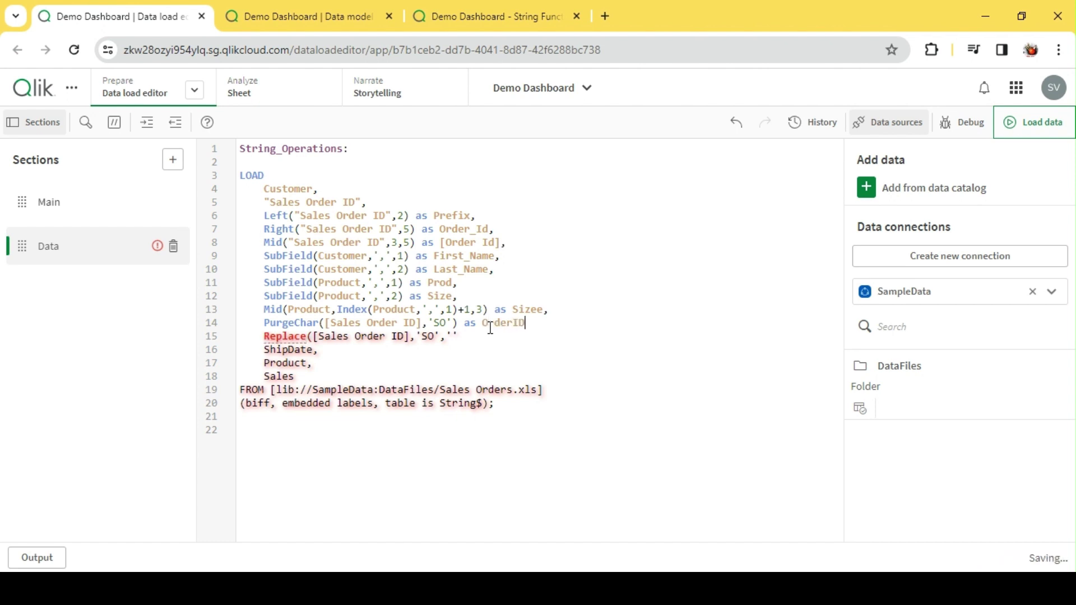
text(D,)
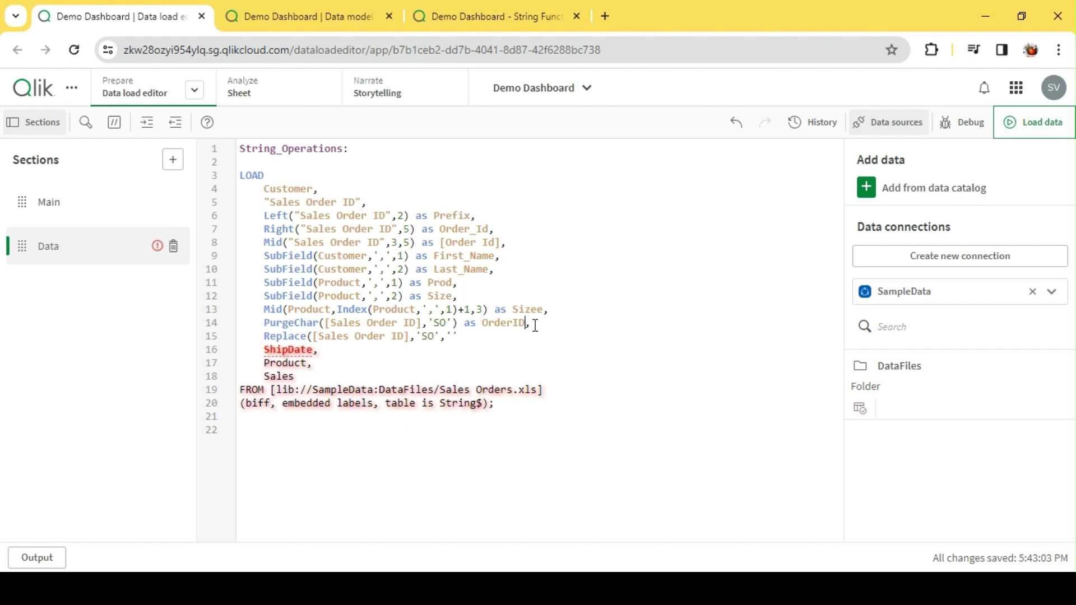
text(1)
text( as )
text(Order)
text(Id2)
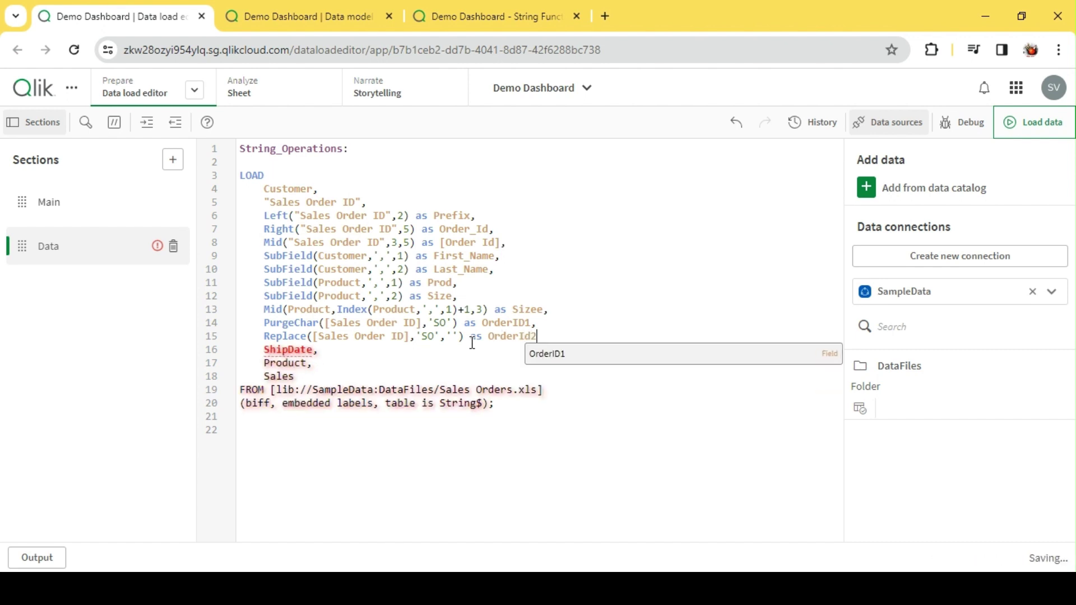
text(,)
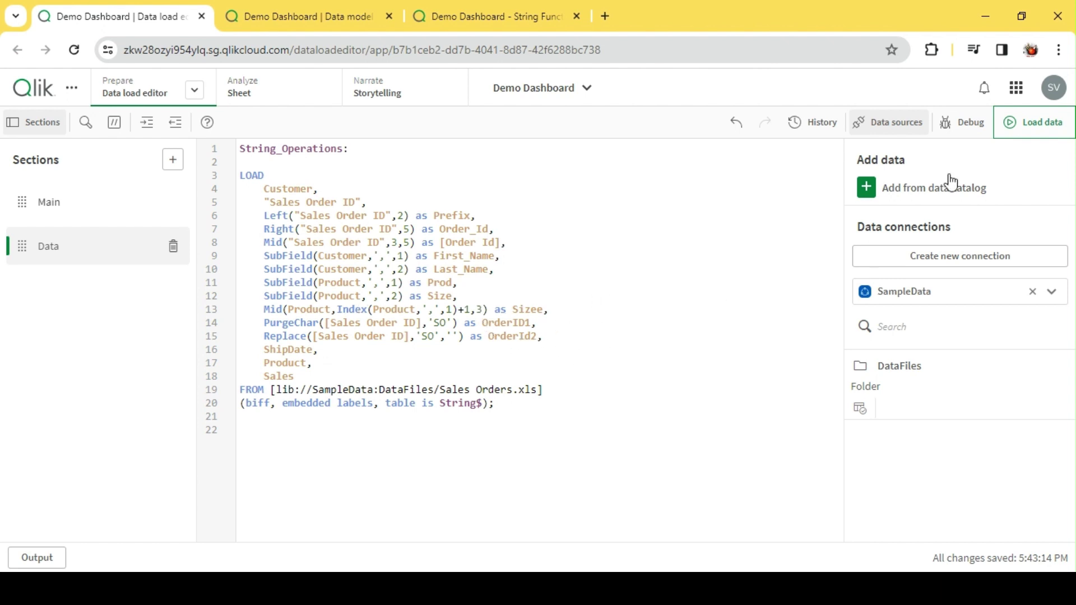
Reload the script and preview String_Operations in the data model viewer to check Sizee, OrderID1 and OrderID2.
click(1025, 127)
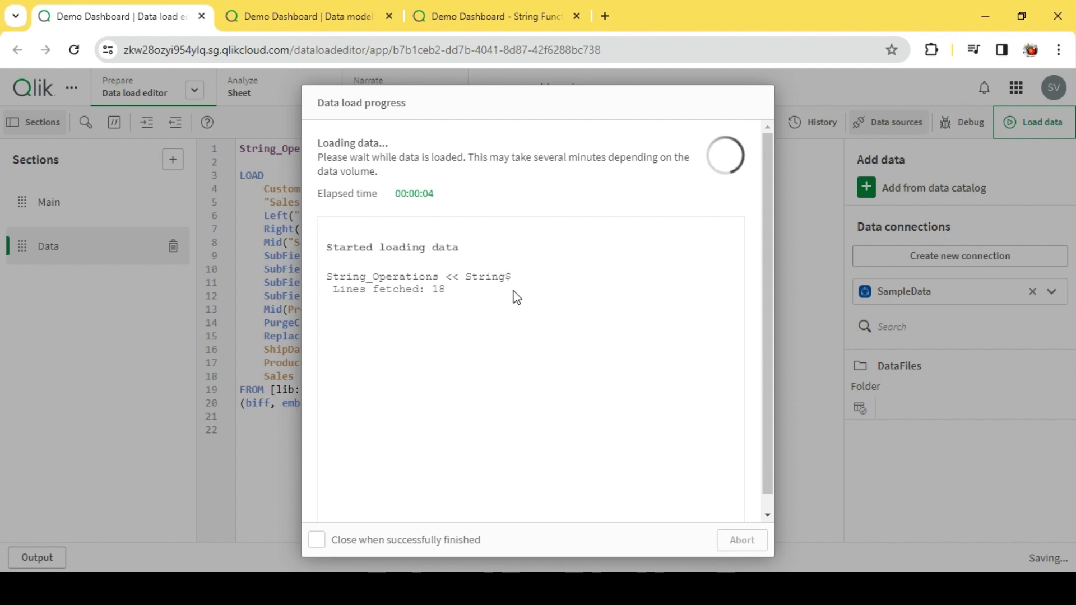
click(312, 17)
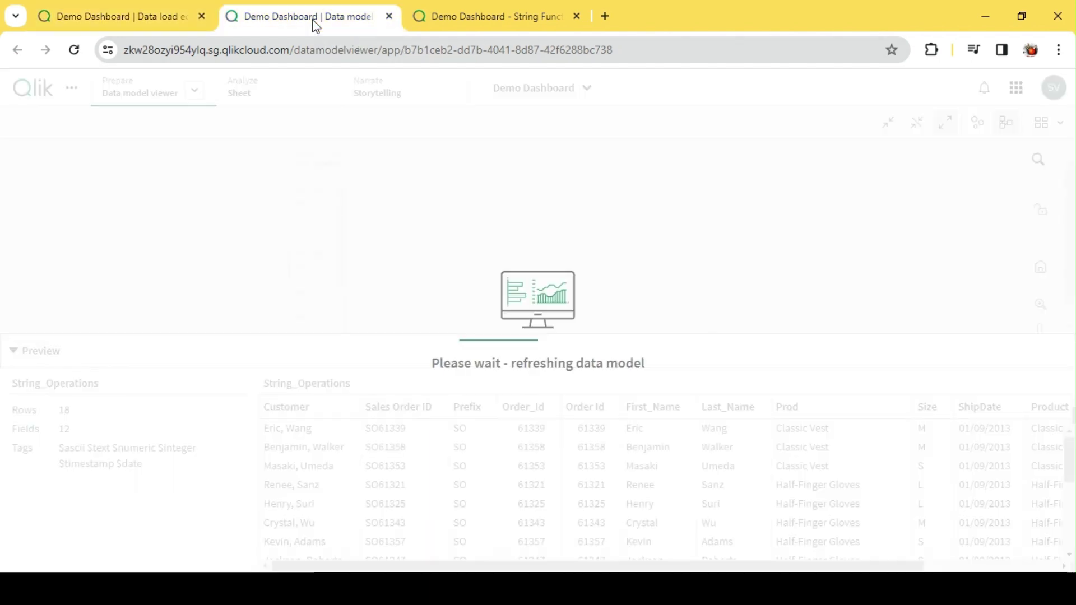
click(312, 175)
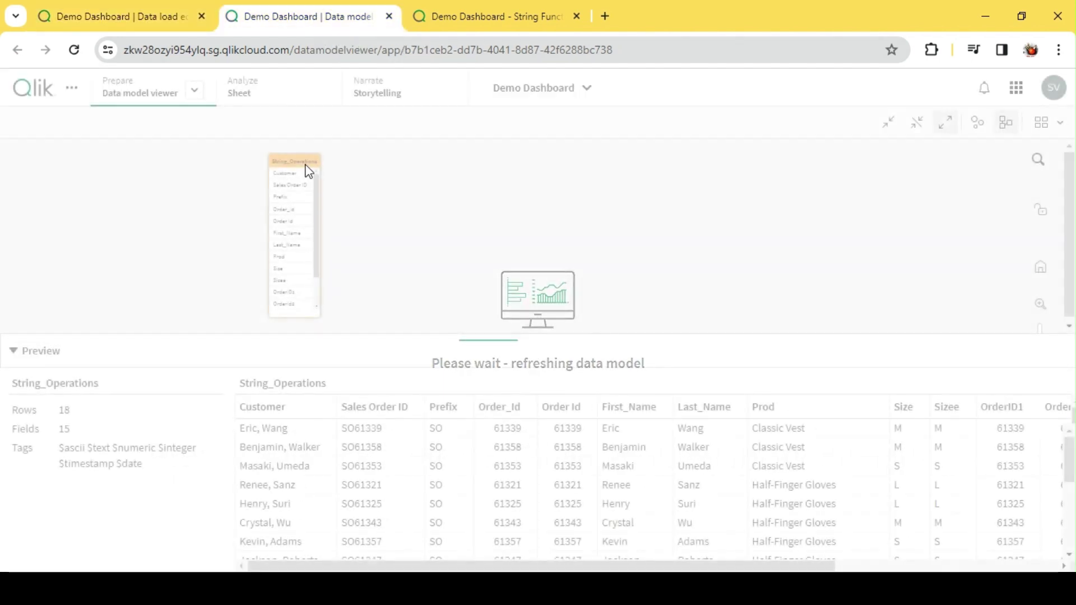
scroll(322, 505, right, 3)
scroll(322, 505, left, 3)
drag(555, 566, 950, 563)
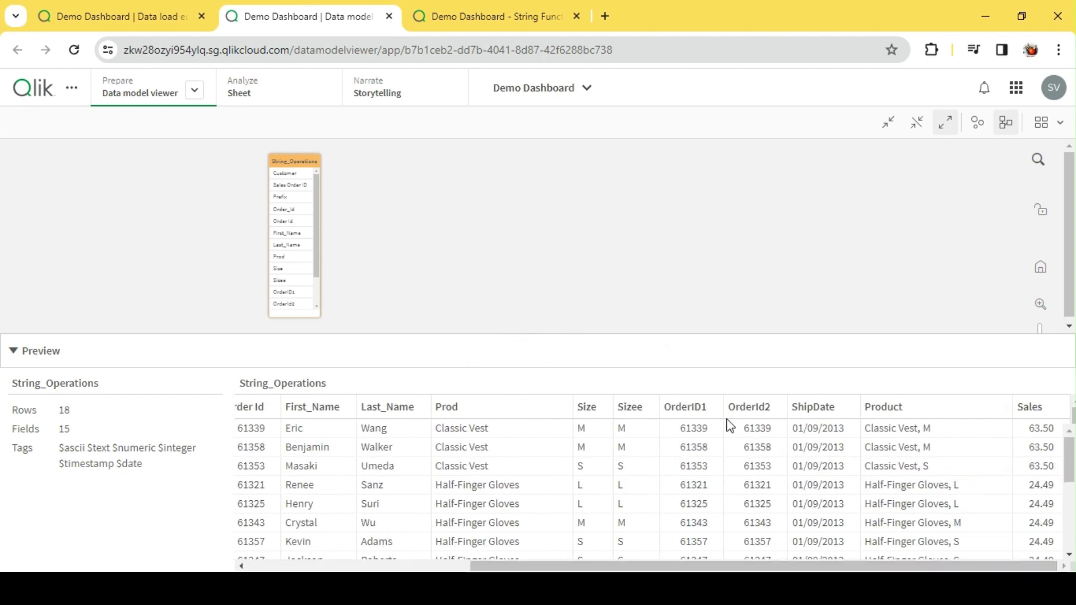